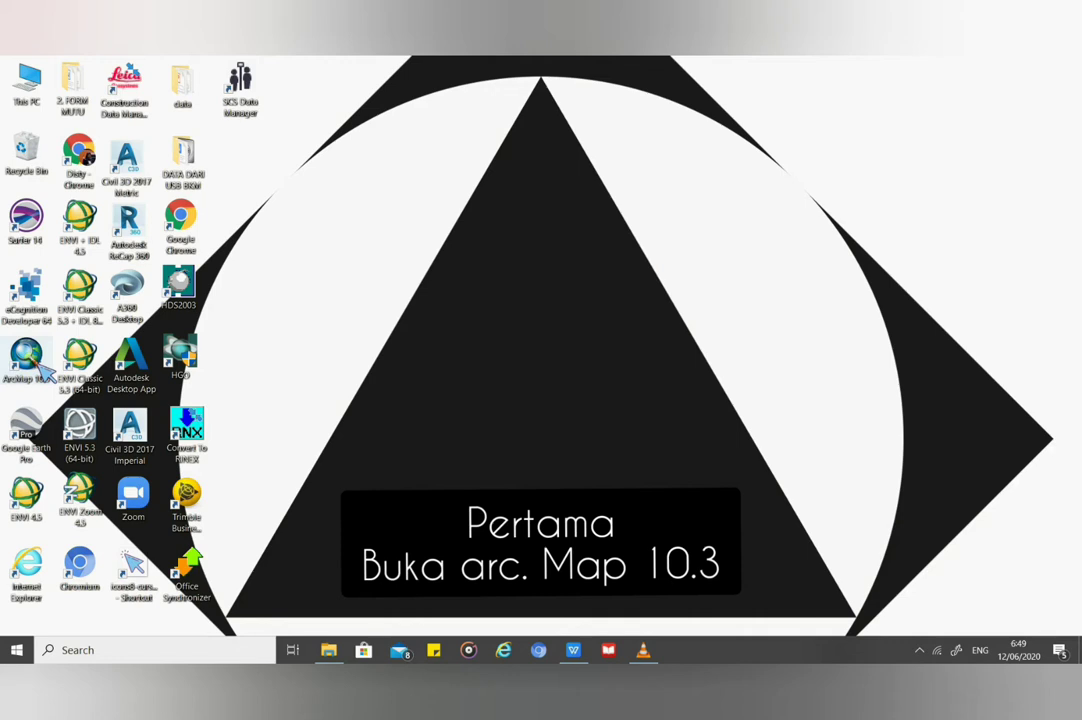
Step: Launch ArcMap and open the recent map PRAKTIKUM 3_PENYESUAIAN LETAK PETA
double_click(40, 368)
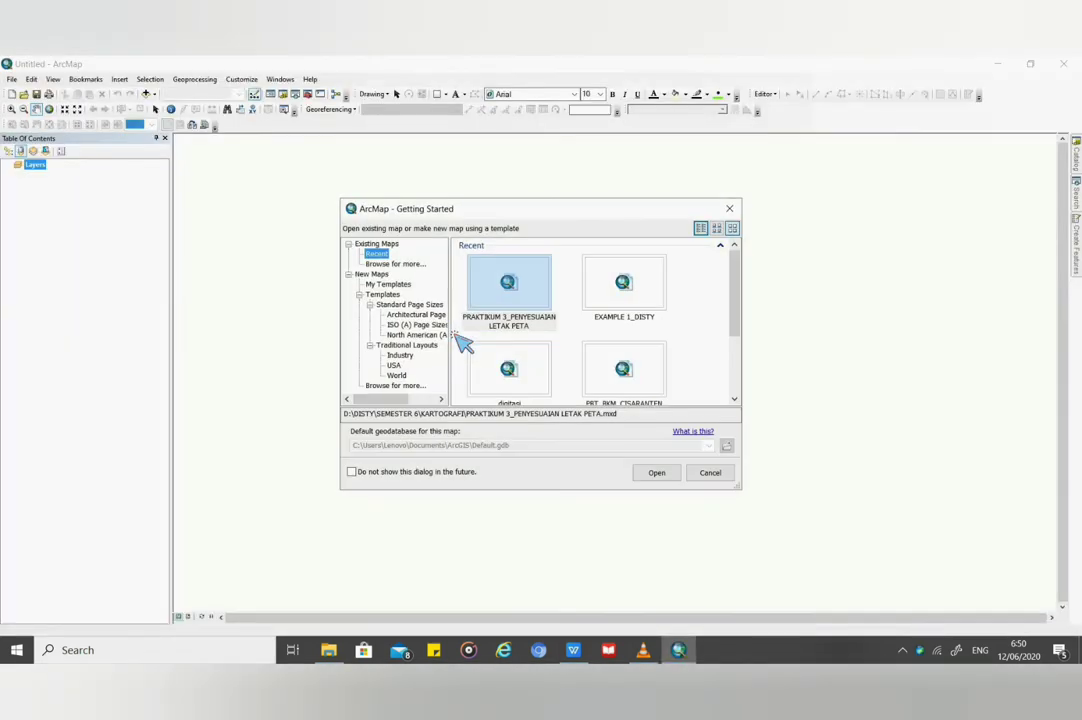
left_click(541, 288)
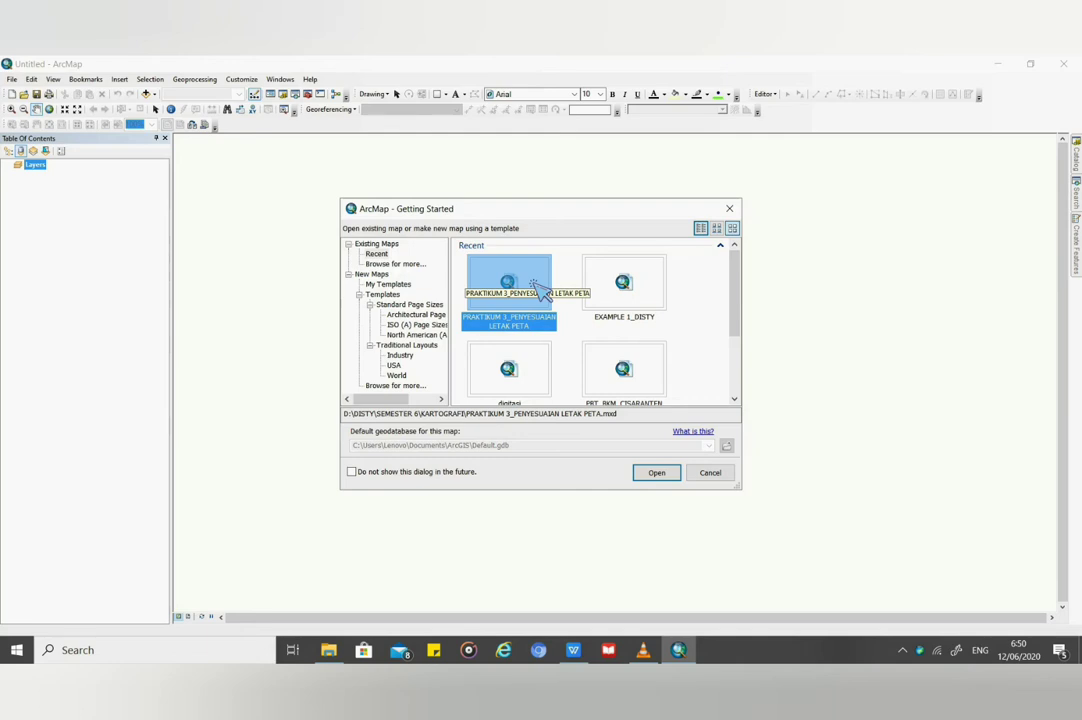
left_click(656, 473)
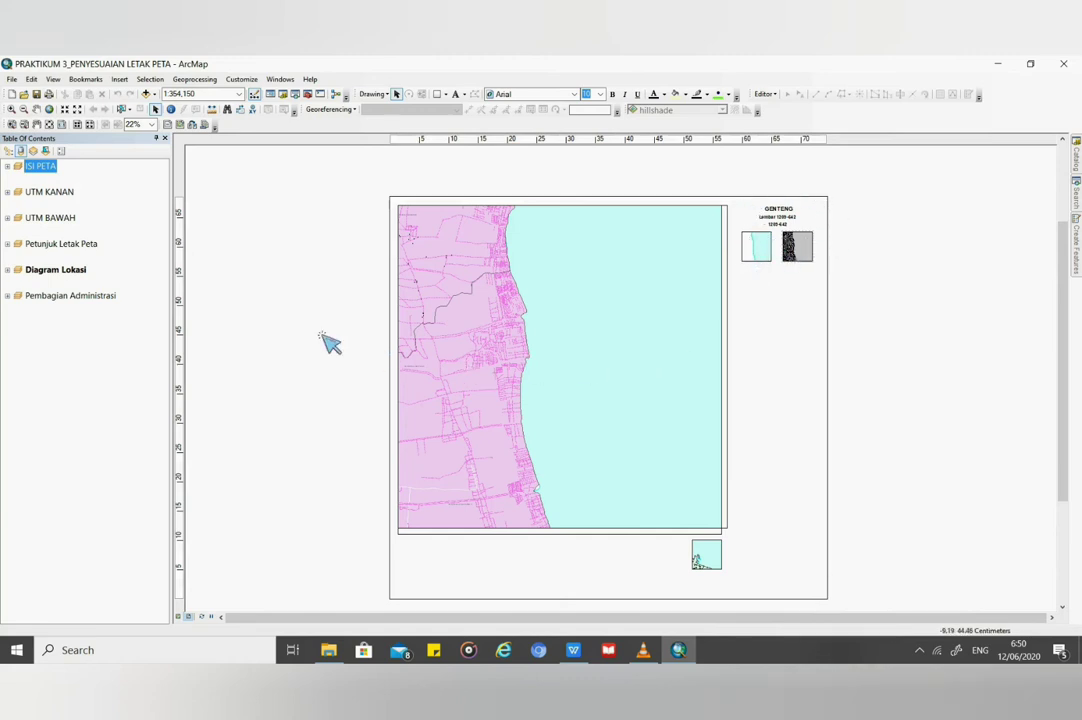
Step: Set the ISI PETA data frame's extent to Fixed Scale at 1:25,000
right_click(42, 168)
left_click(100, 416)
left_click(464, 180)
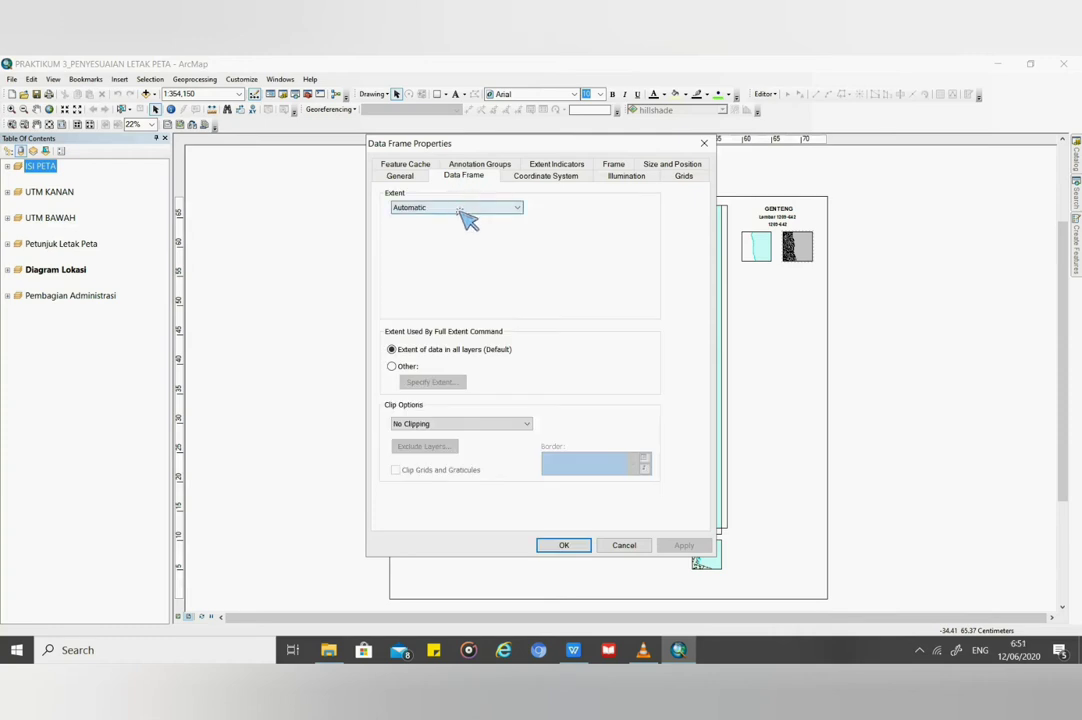
left_click(466, 215)
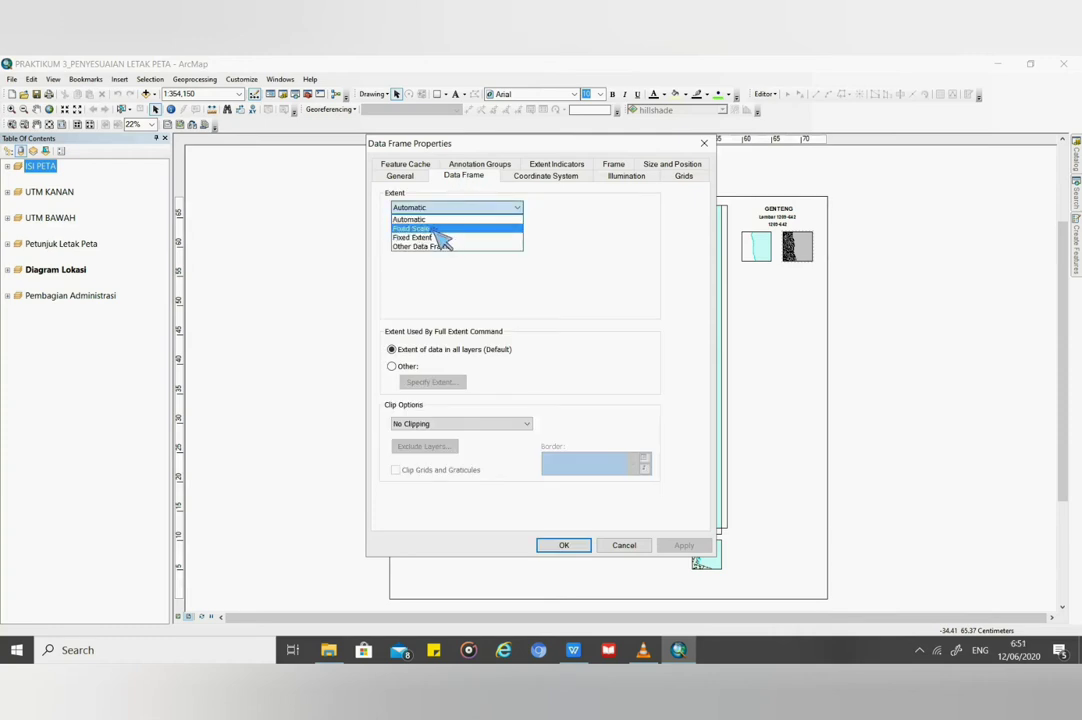
left_click(437, 229)
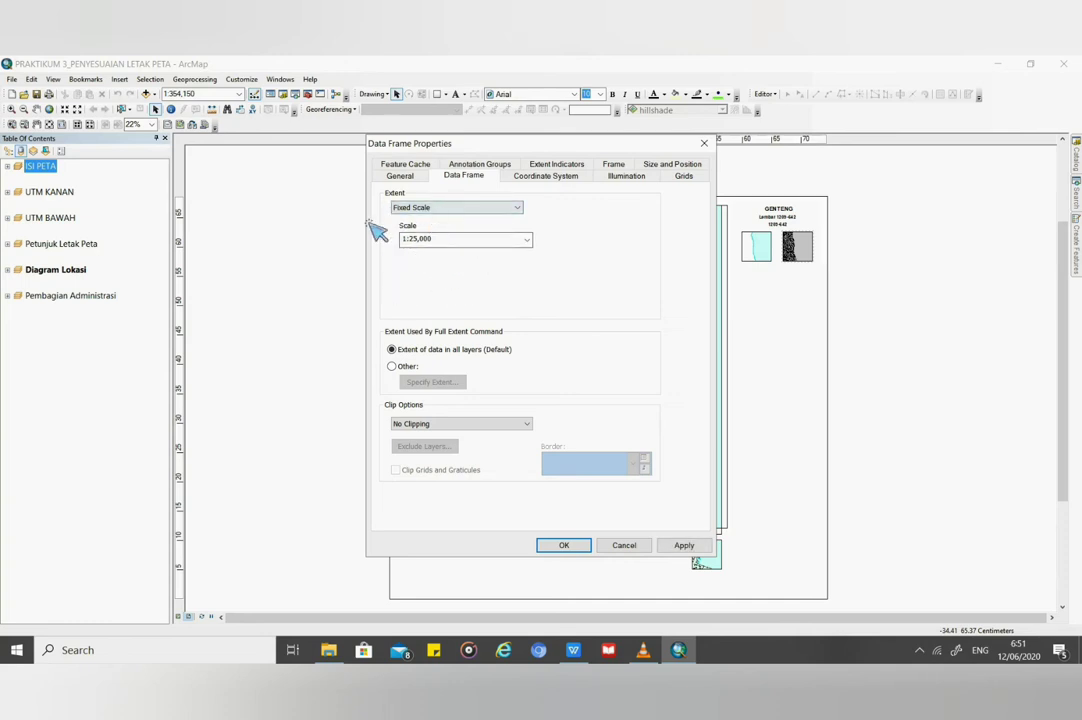
Step: Add a labels-only graticule to the ISI PETA data frame with parallels and meridians every 30 seconds, and apply it
left_click(690, 178)
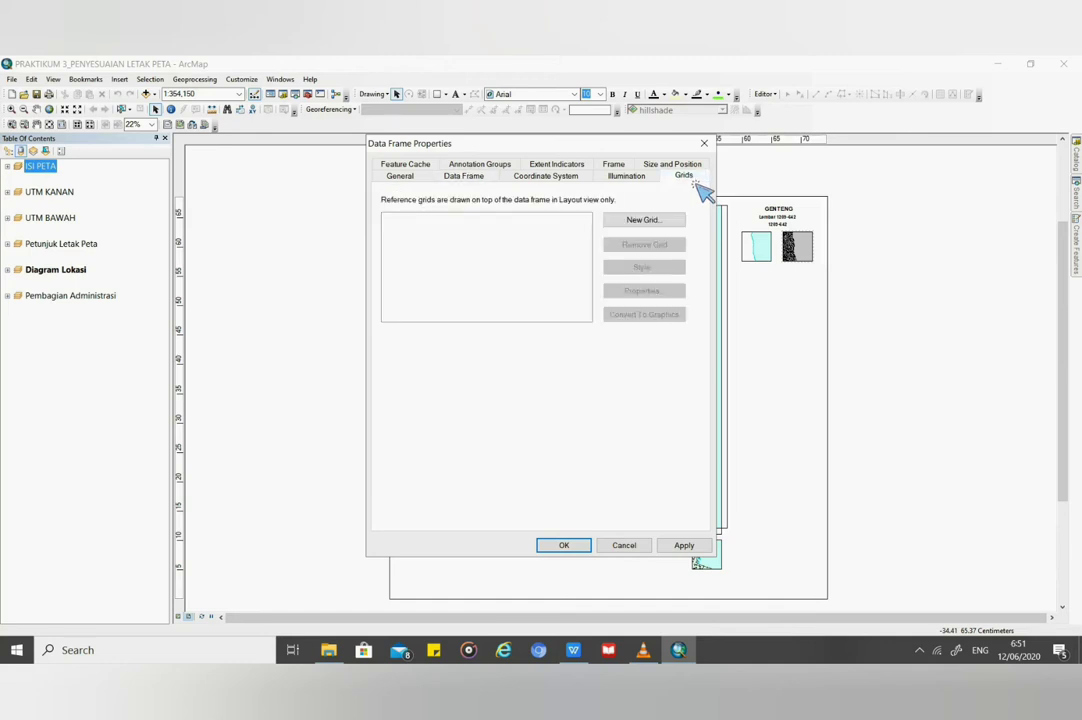
left_click(666, 230)
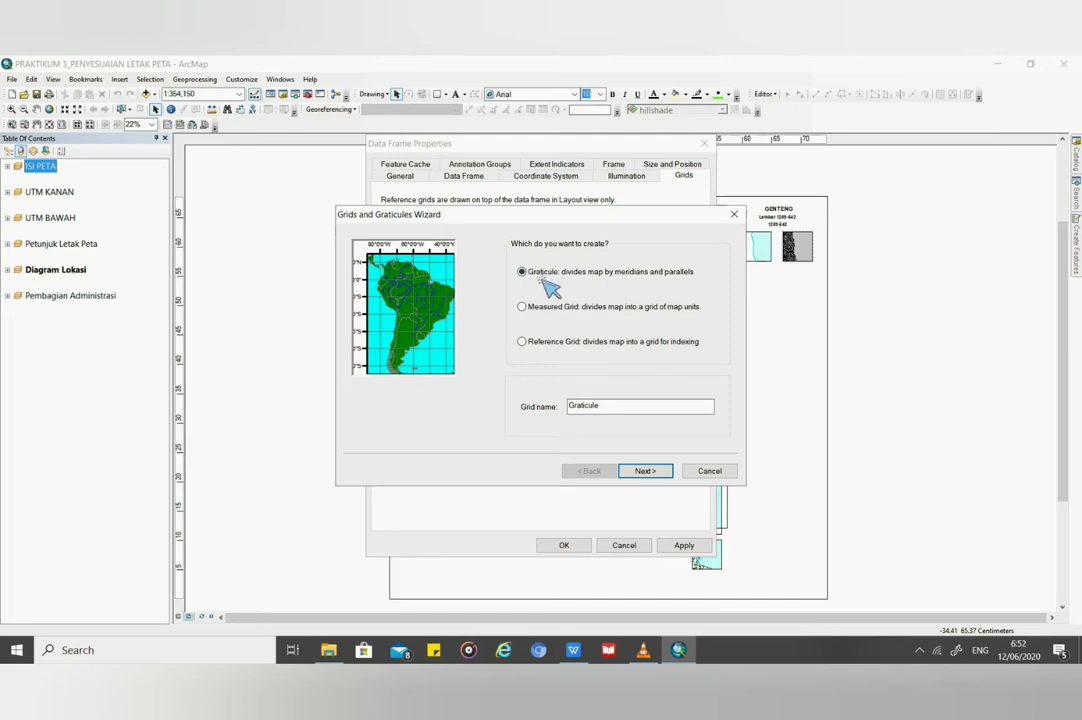
left_click(645, 471)
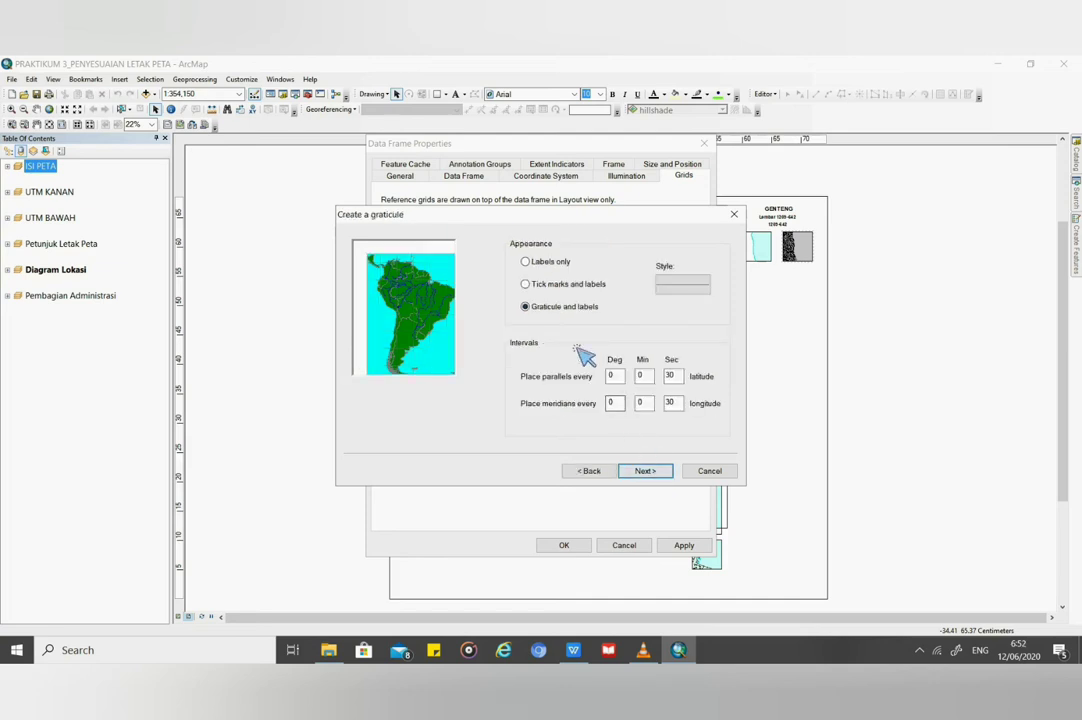
left_click(560, 265)
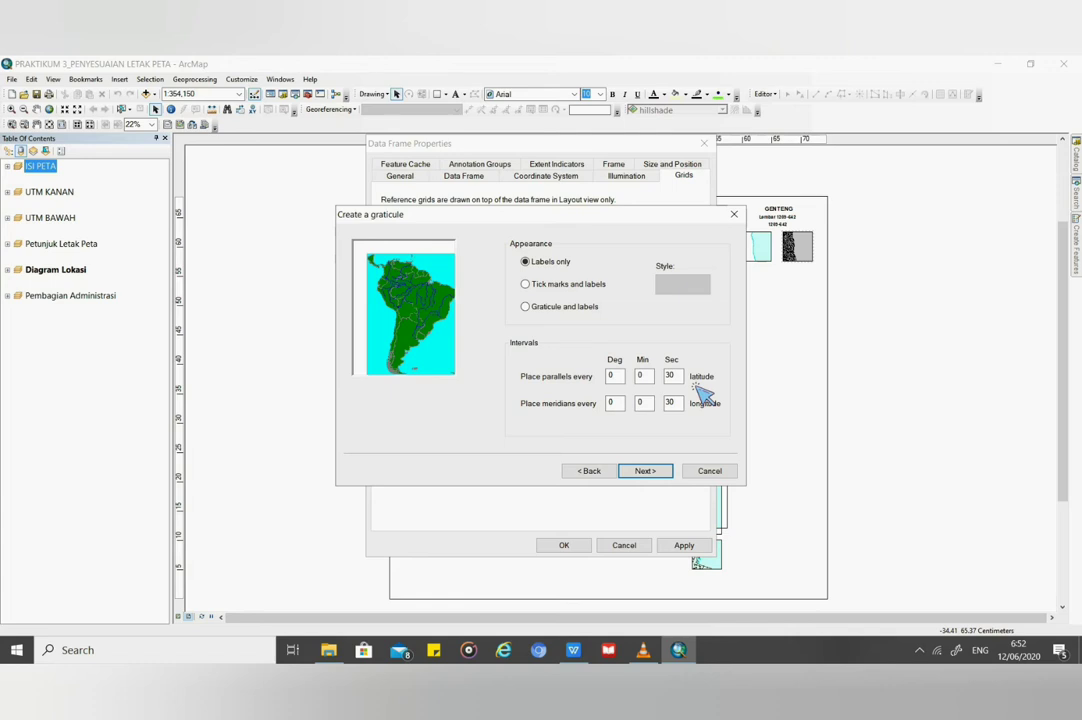
left_click(645, 471)
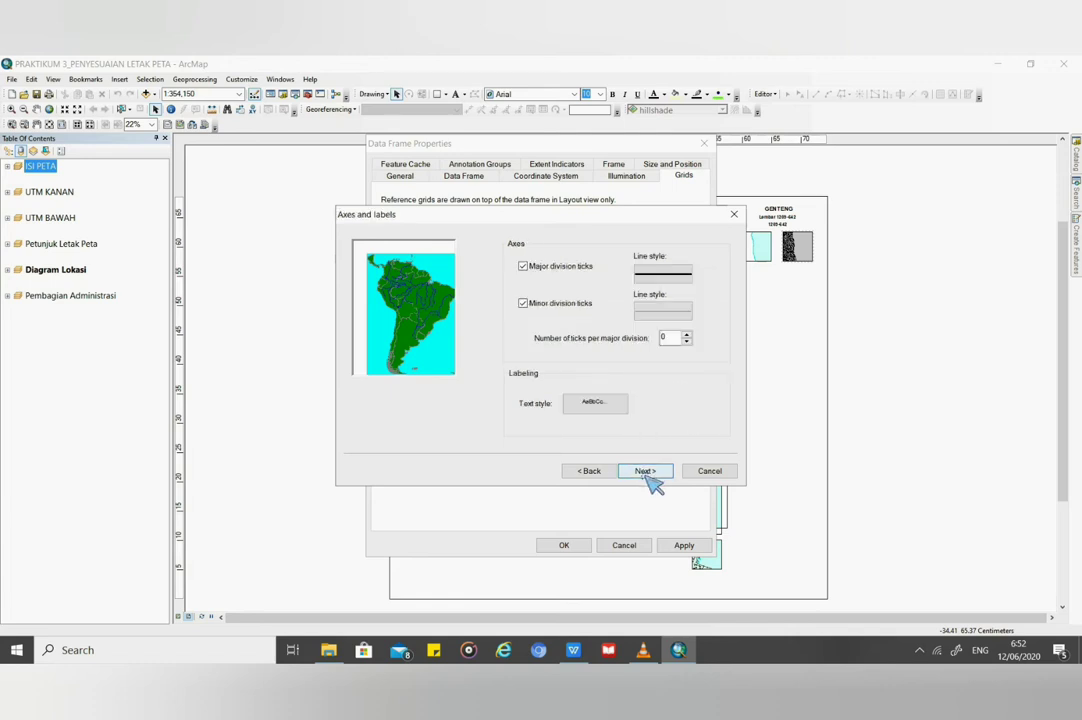
left_click(645, 471)
left_click(645, 472)
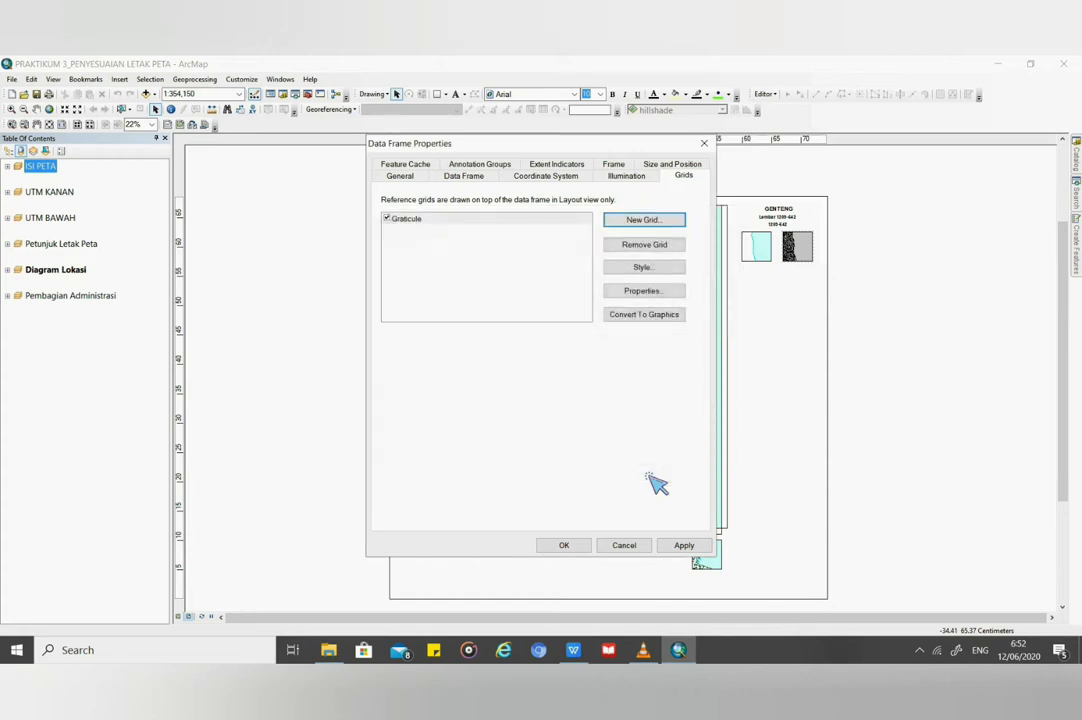
left_click_drag(562, 142, 402, 169)
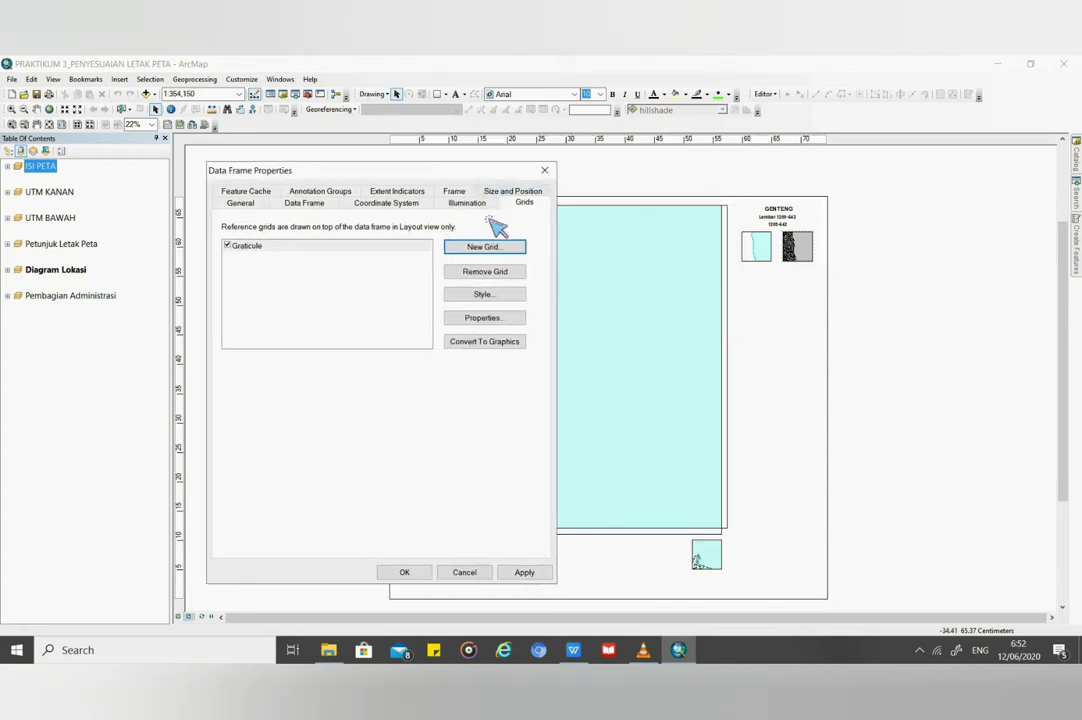
left_click(524, 572)
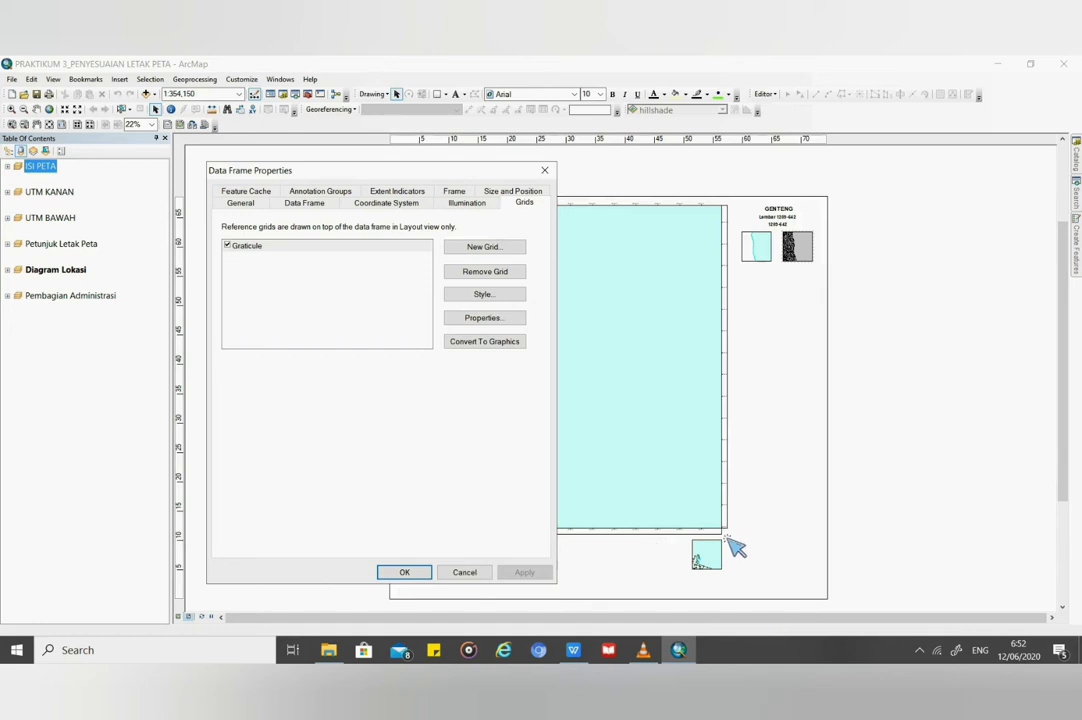
left_click(420, 572)
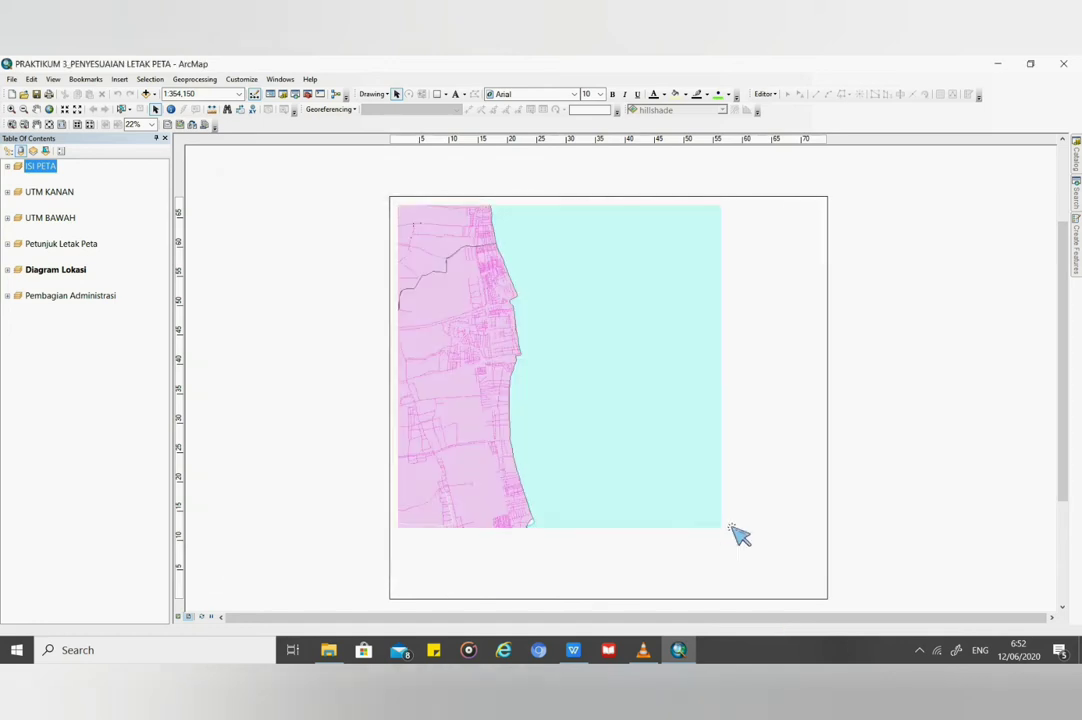
Step: Open the reference system properties of the ISI PETA graticule and review its axis tick settings
scroll(738, 535, "down", 5)
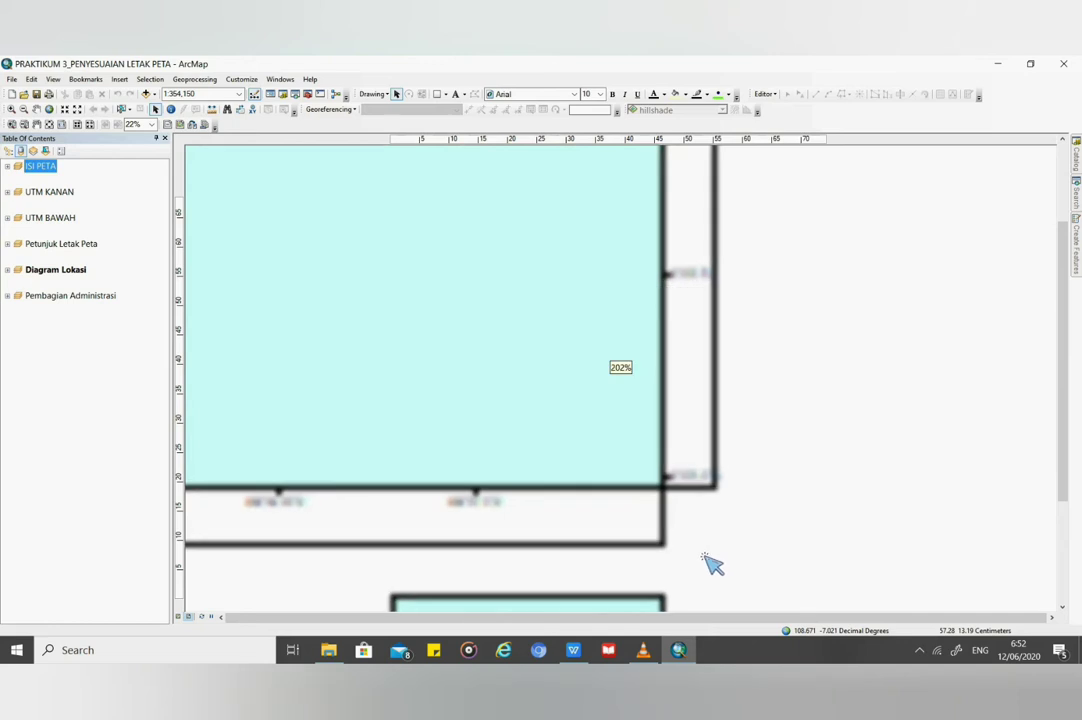
left_click_drag(712, 565, 783, 428)
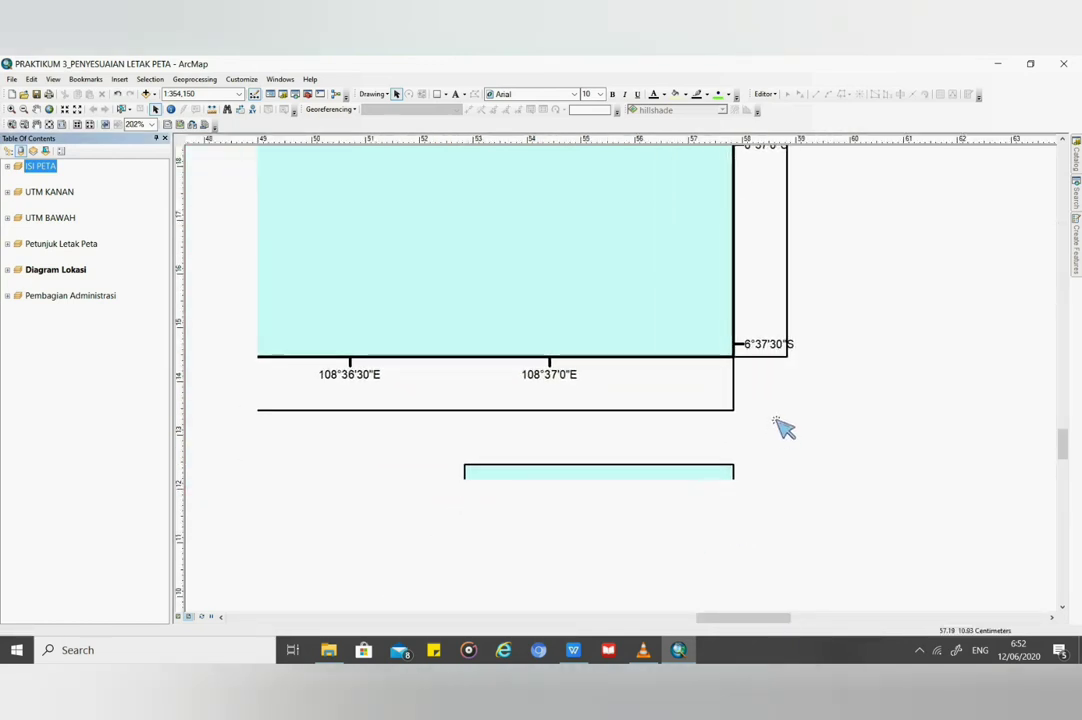
right_click(45, 169)
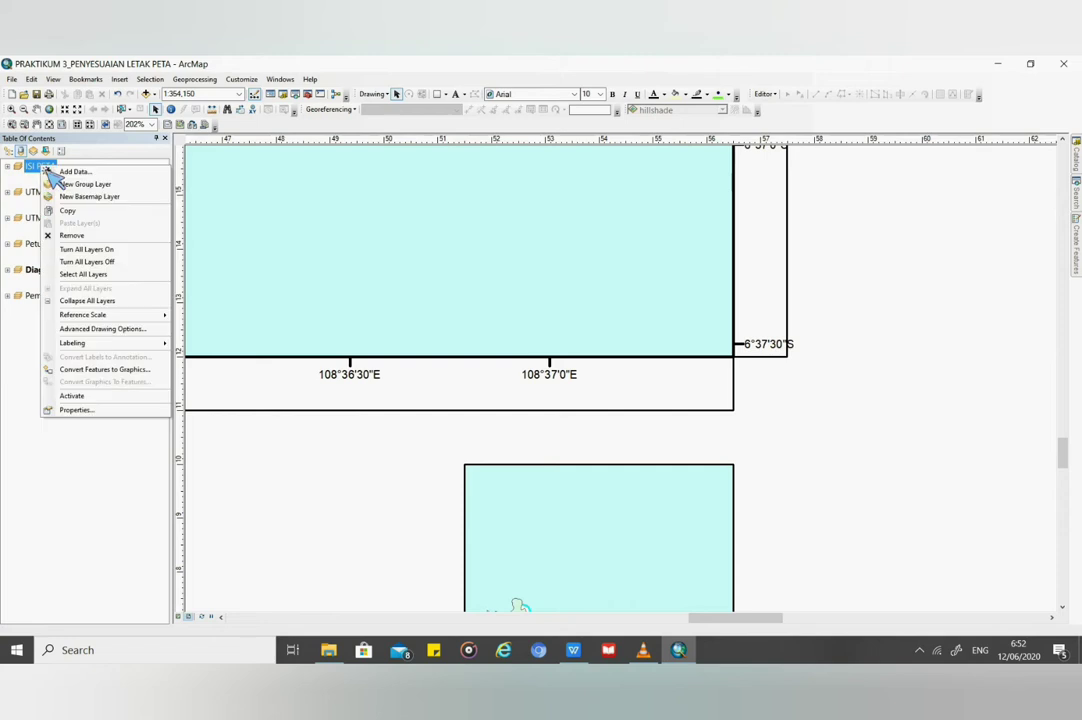
left_click(120, 410)
left_click_drag(518, 150, 325, 152)
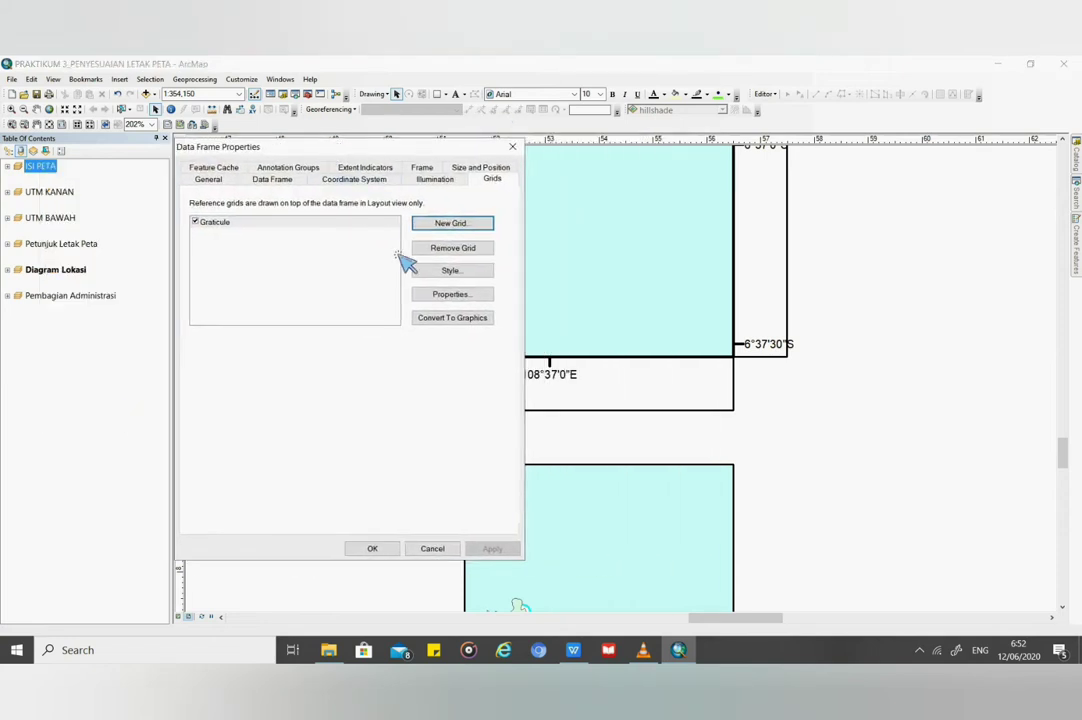
left_click(443, 298)
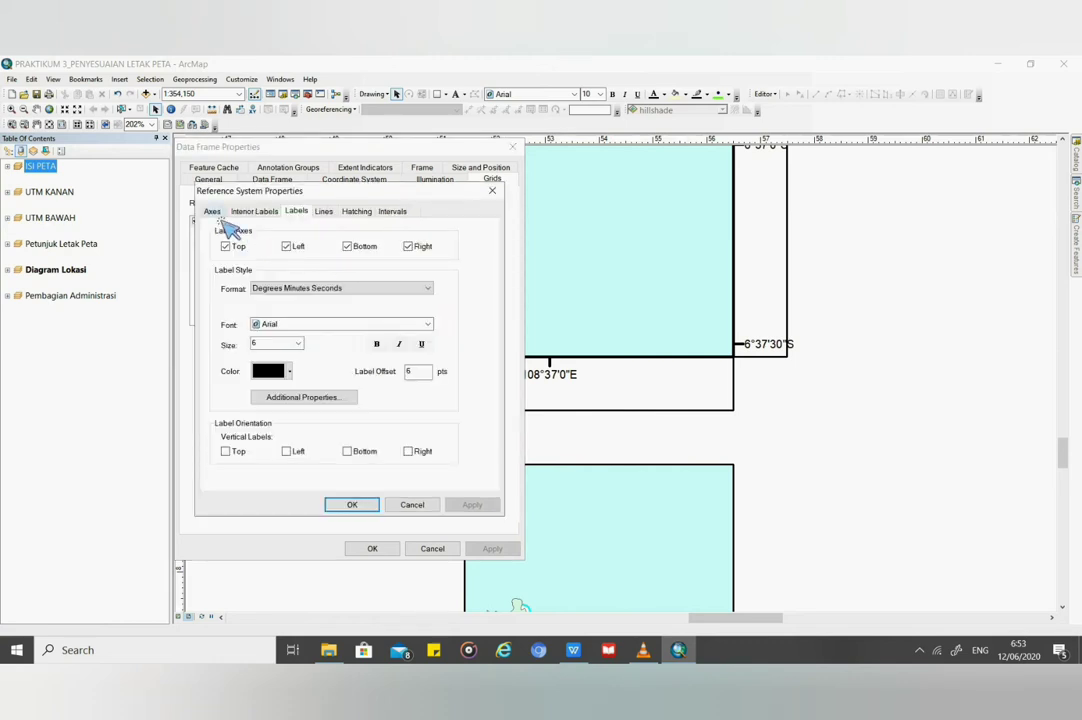
left_click(214, 213)
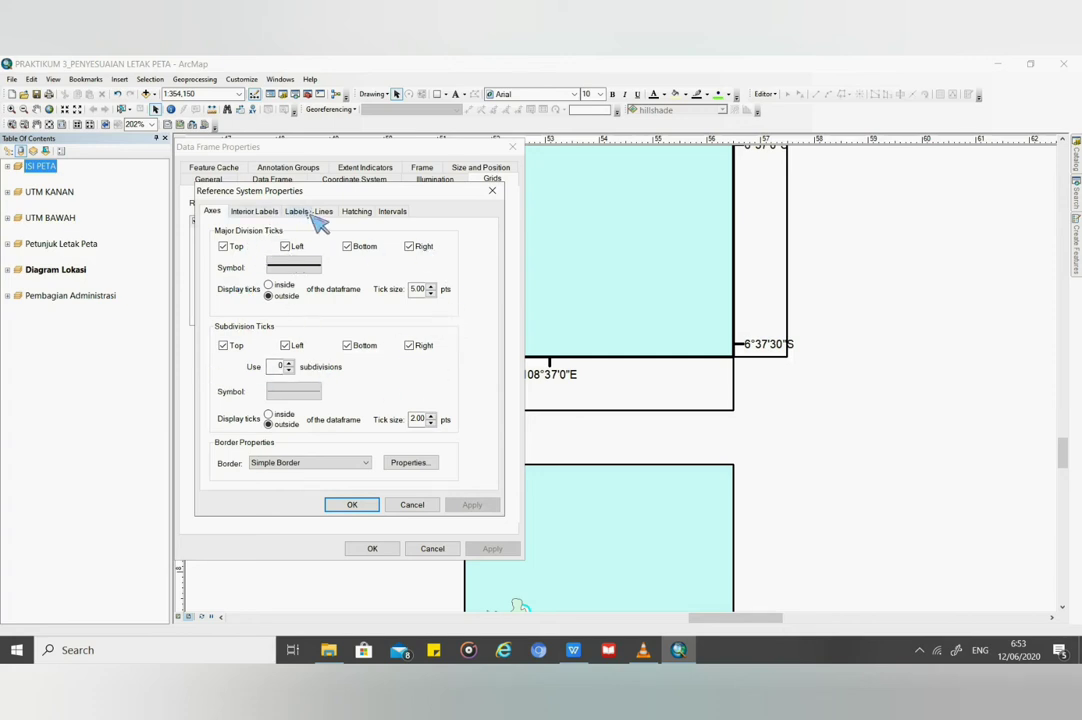
Step: Set the graticule labels to Degrees Minutes Seconds, Arial, size 10, in light green, with vertical orientation for the left and right labels
left_click(311, 214)
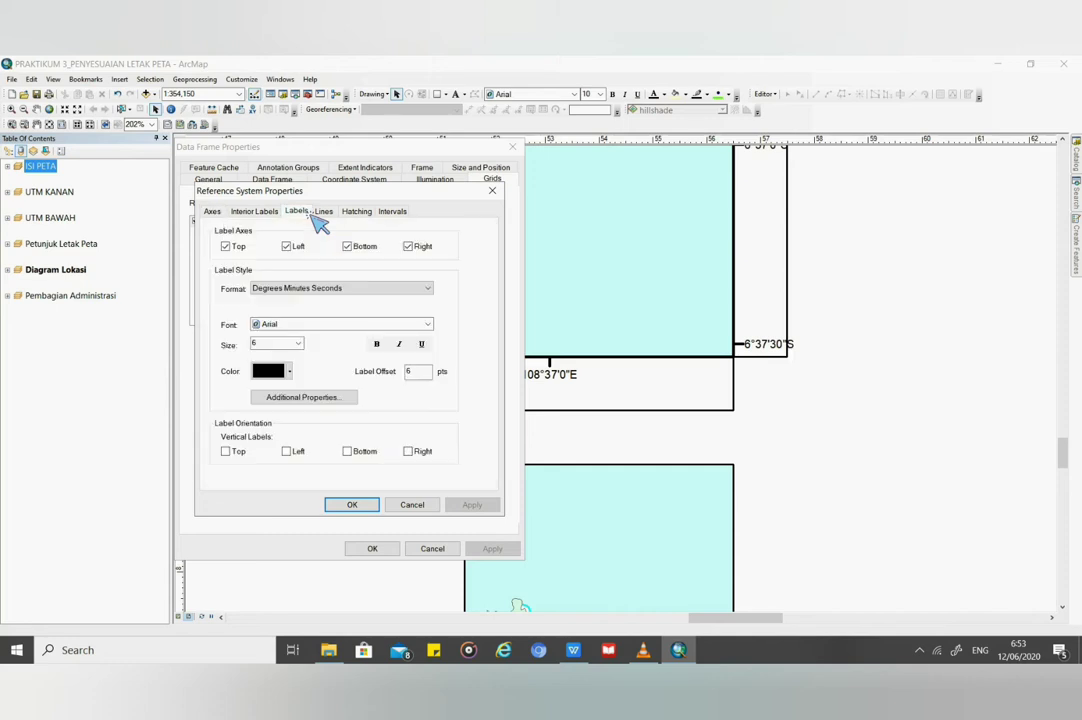
left_click(320, 289)
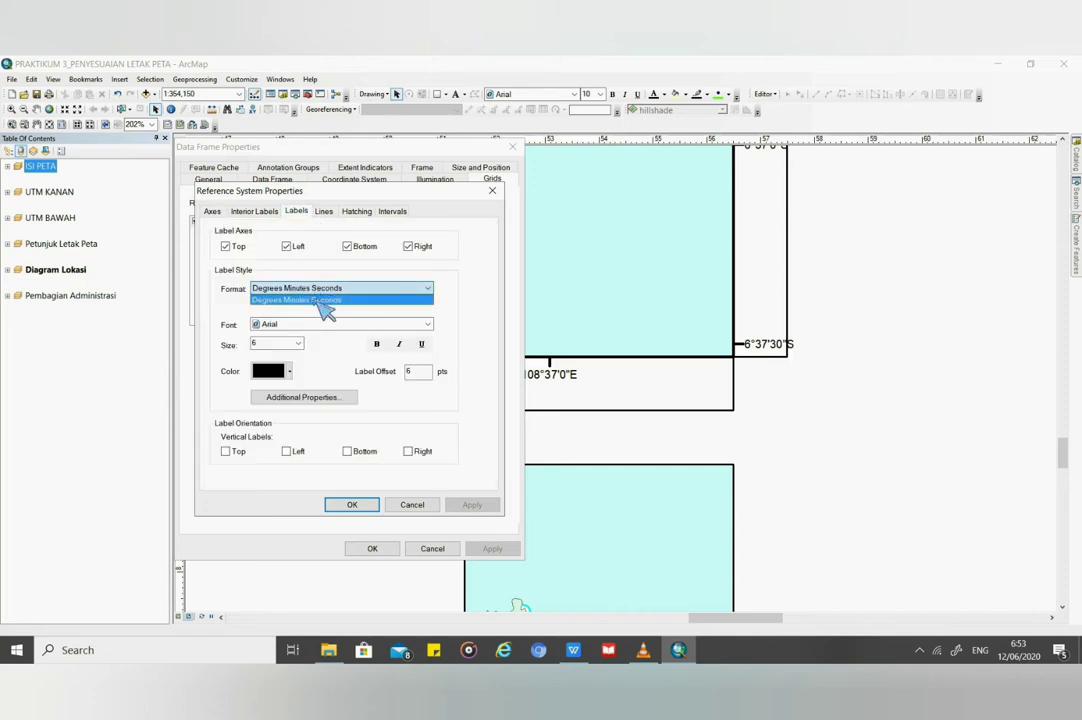
left_click(320, 301)
left_click(428, 326)
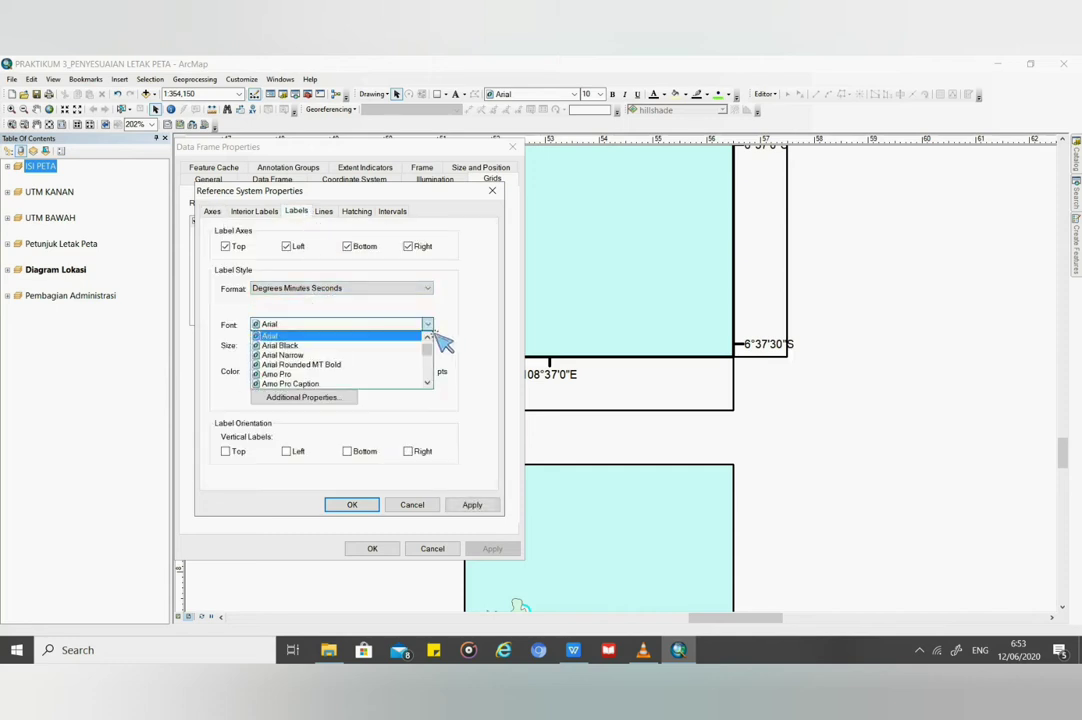
left_click(345, 337)
left_click(299, 344)
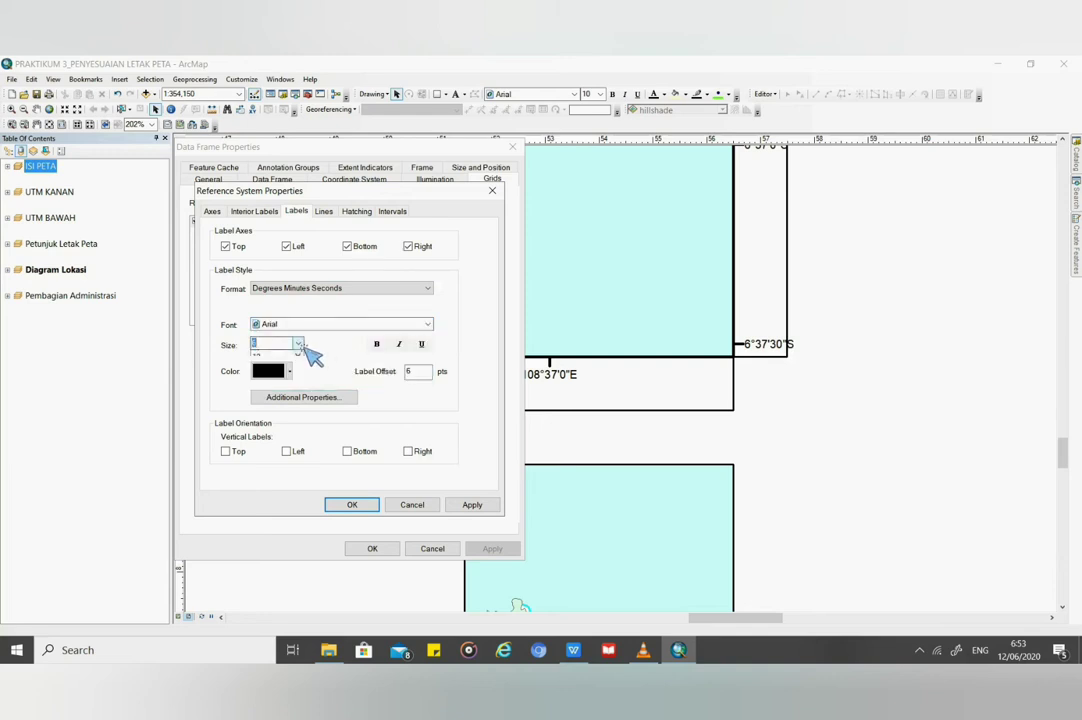
left_click(258, 381)
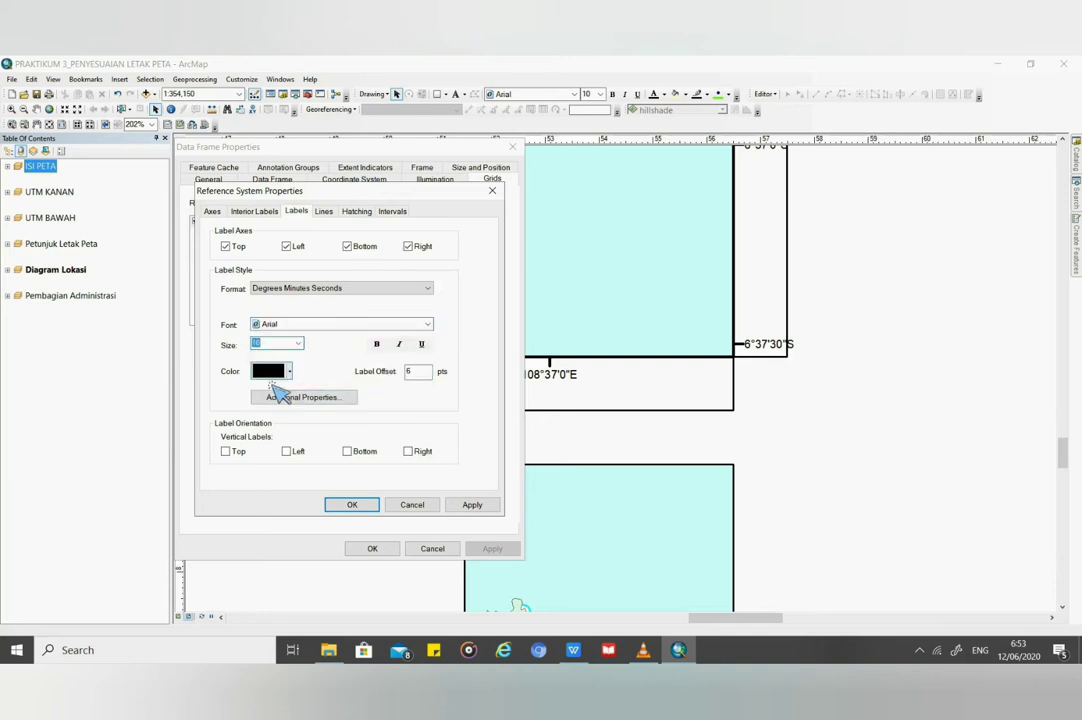
left_click(290, 372)
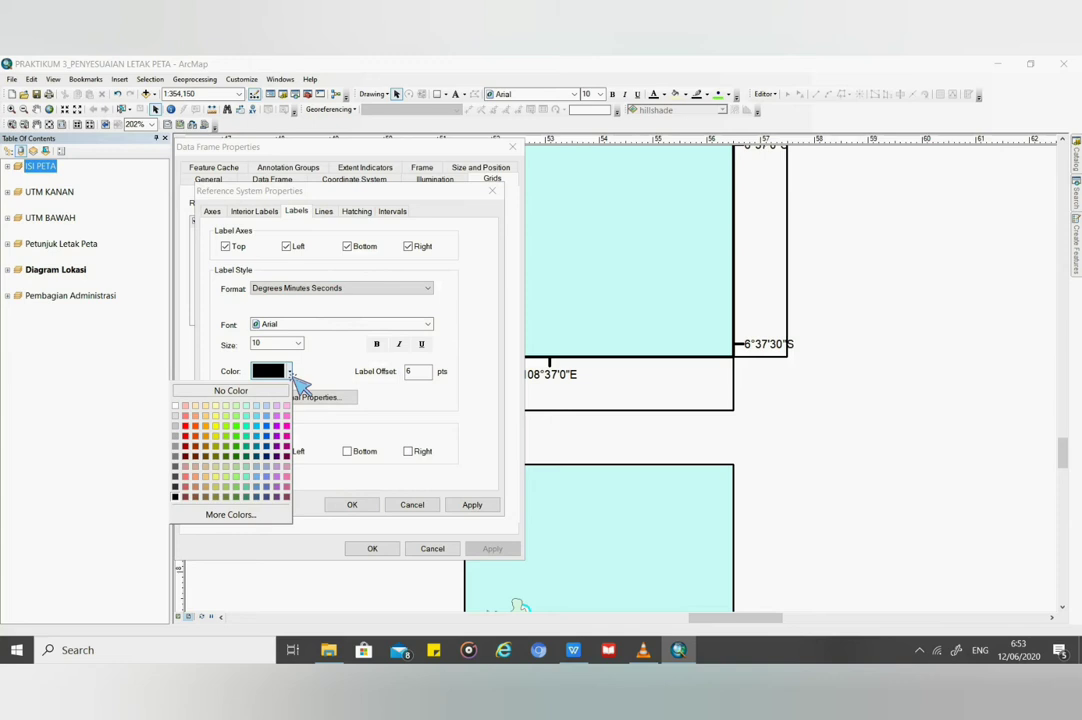
left_click(257, 486)
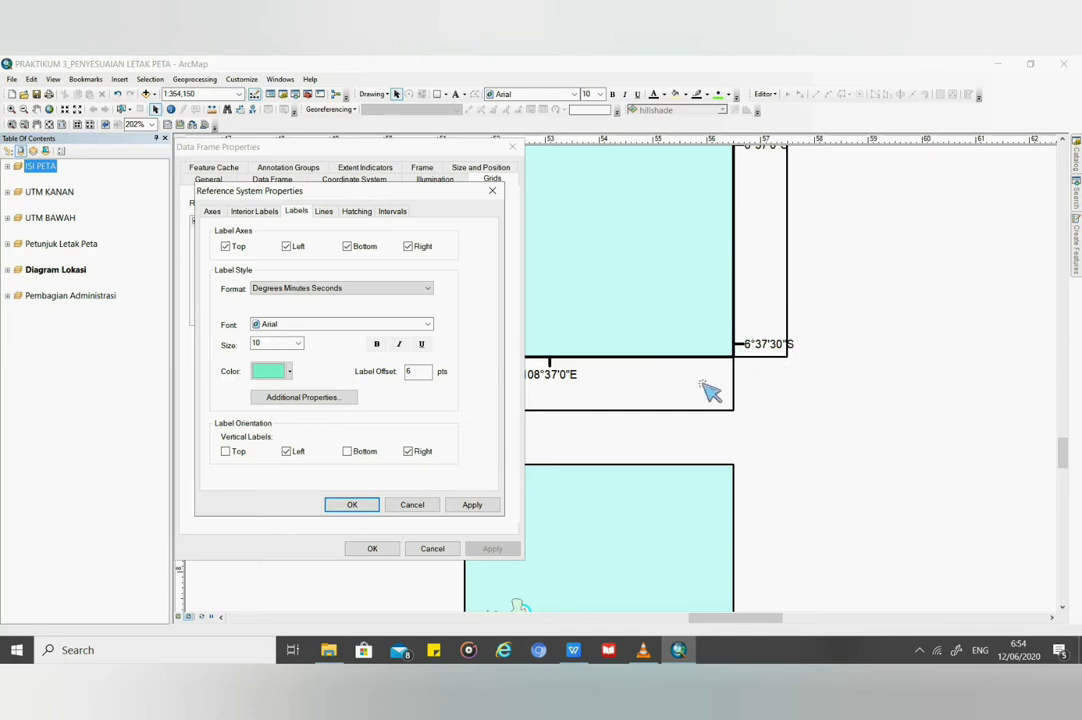
Step: Review the graticule's intervals and apply the label changes to the ISI PETA data frame
left_click(400, 215)
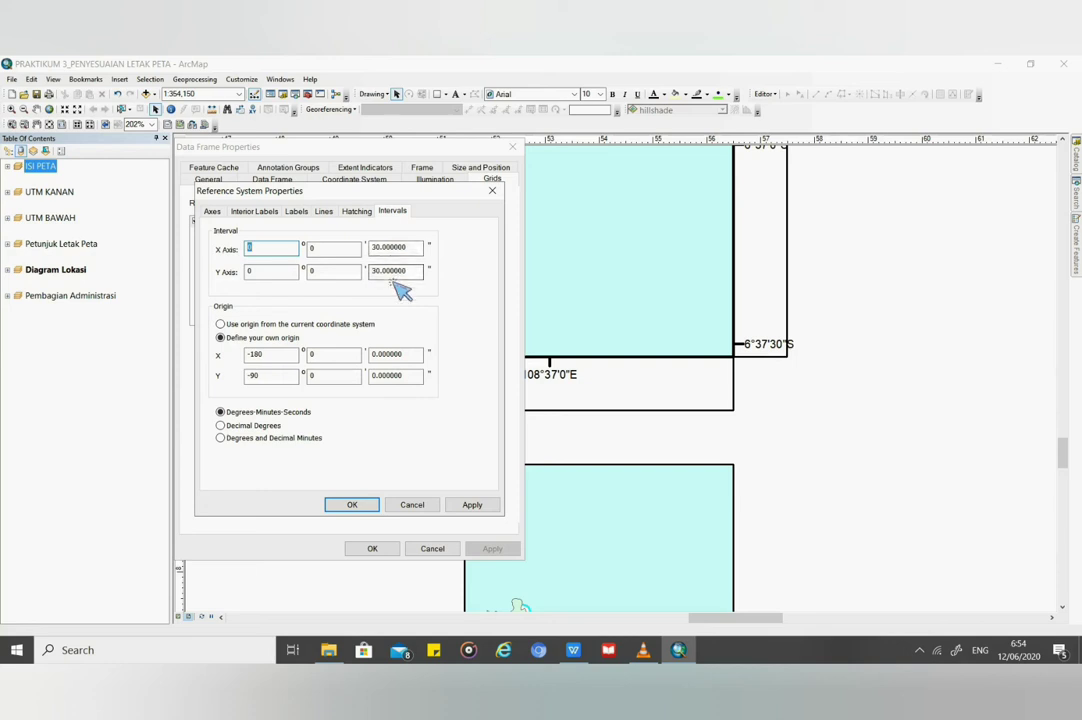
left_click(482, 507)
left_click(358, 507)
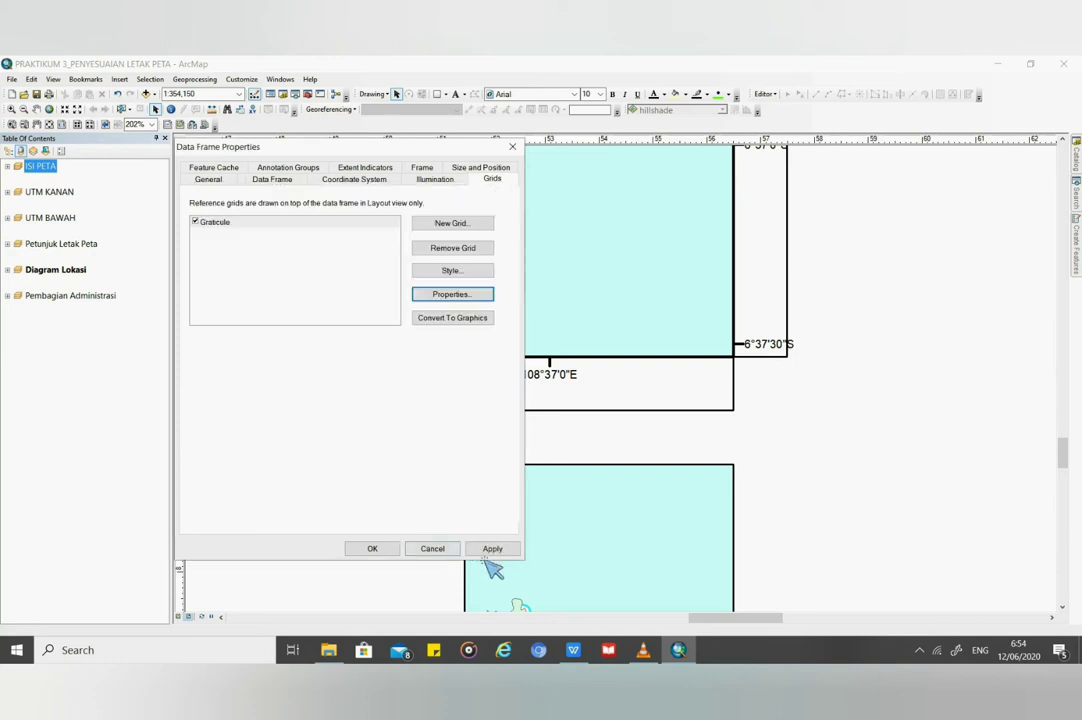
left_click(488, 550)
left_click(382, 553)
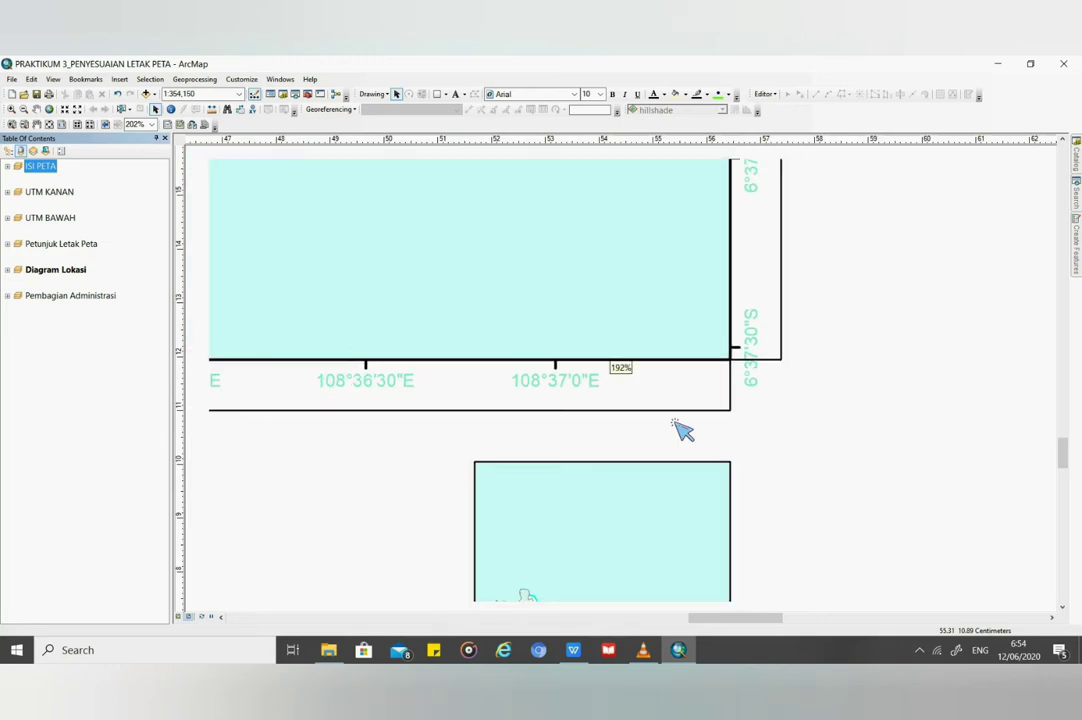
scroll(682, 430, "down", 3)
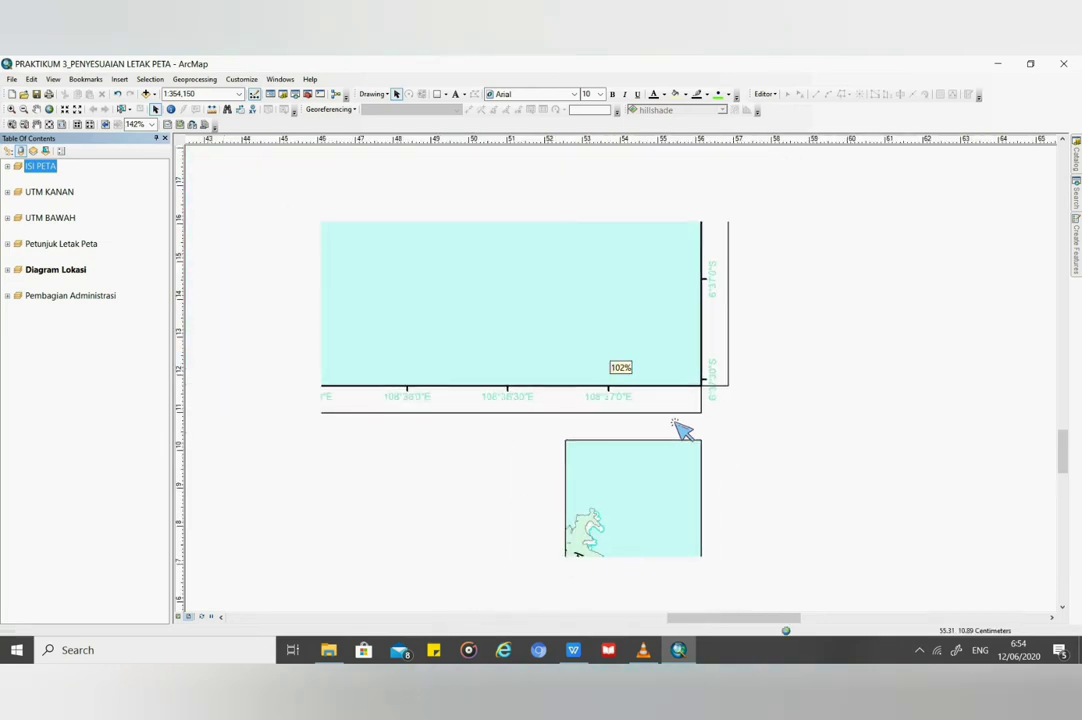
scroll(604, 388, "down", 5)
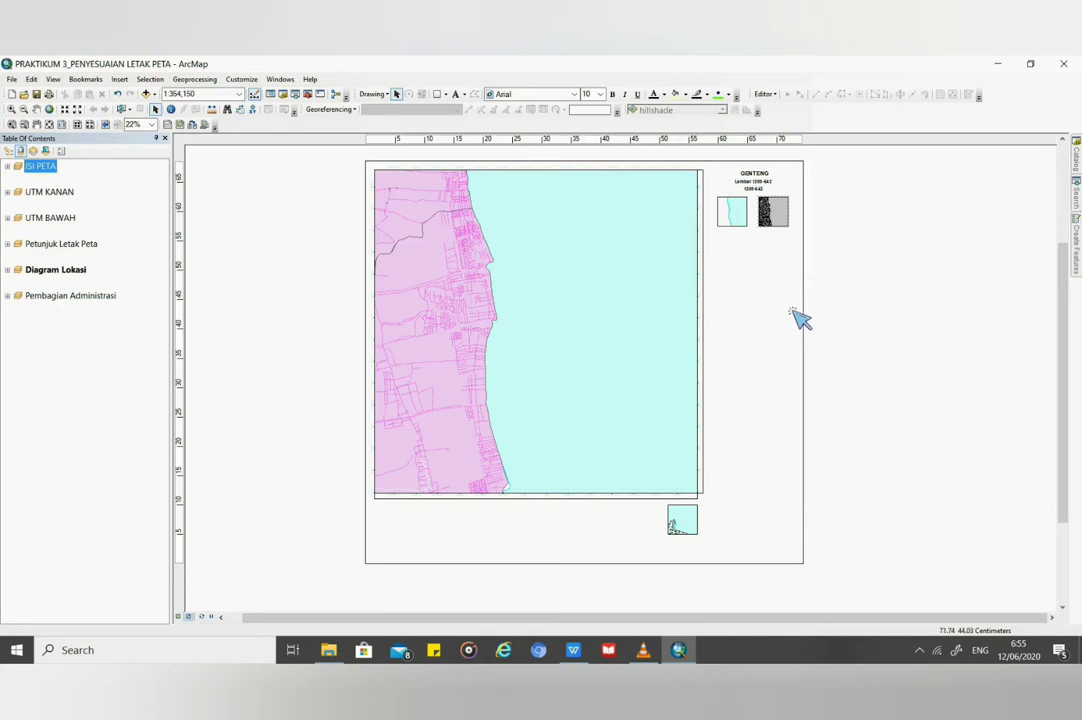
Step: Start a new measured grid that divides the UTM BAWAH data frame into map units
left_click(62, 222)
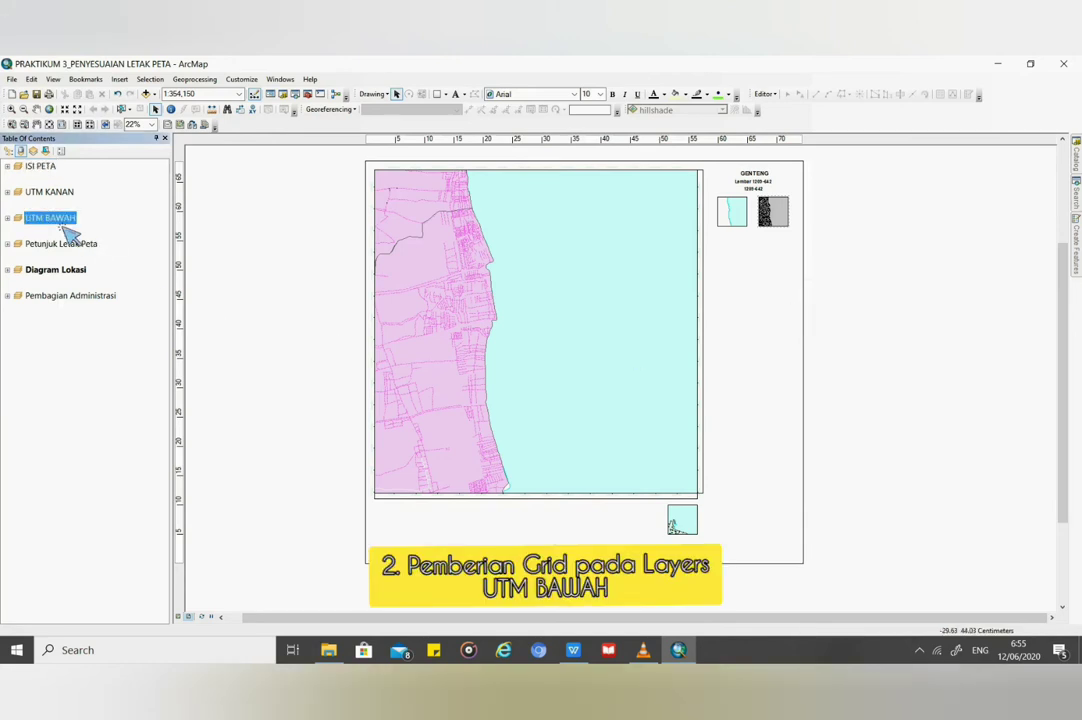
right_click(67, 231)
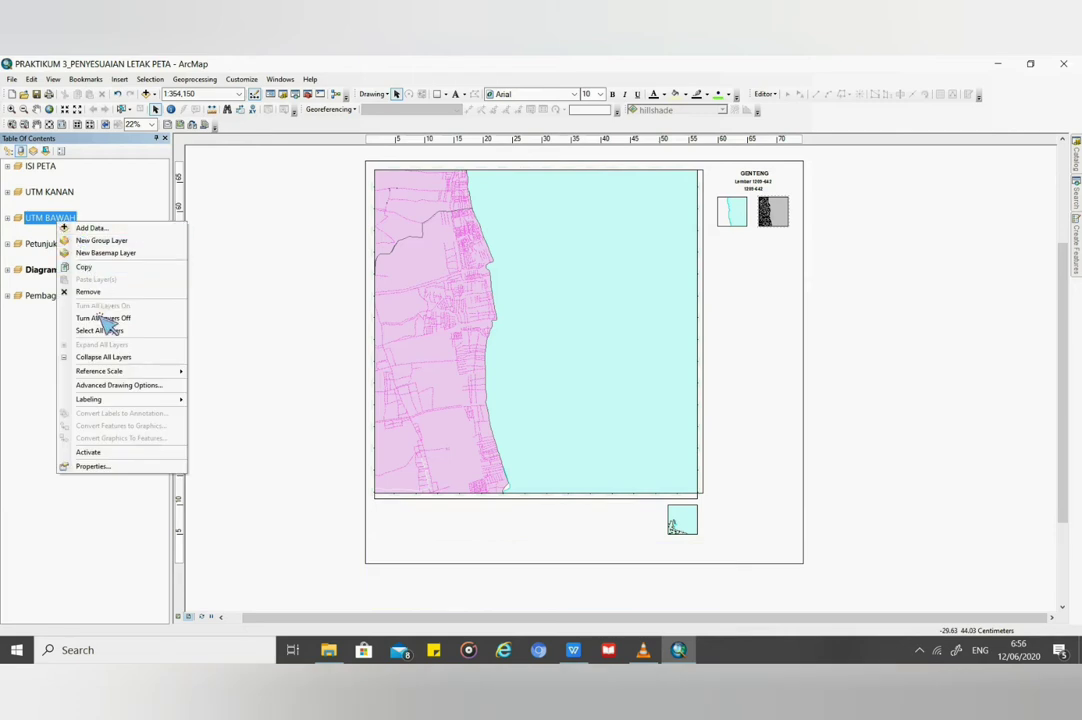
left_click(95, 466)
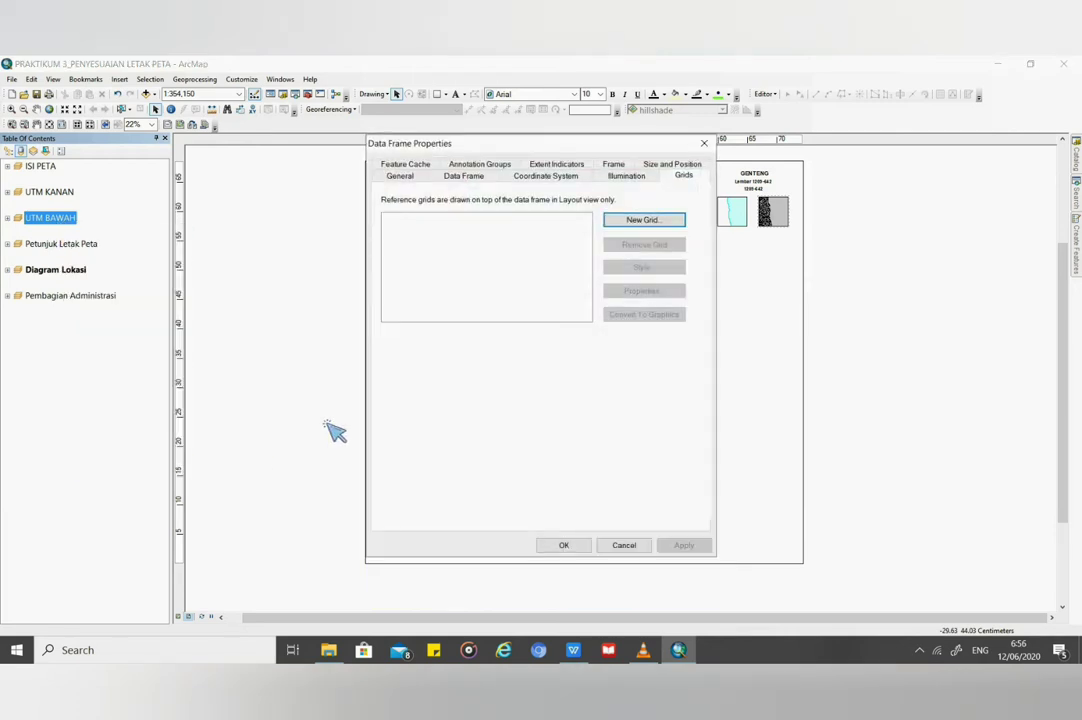
left_click(640, 222)
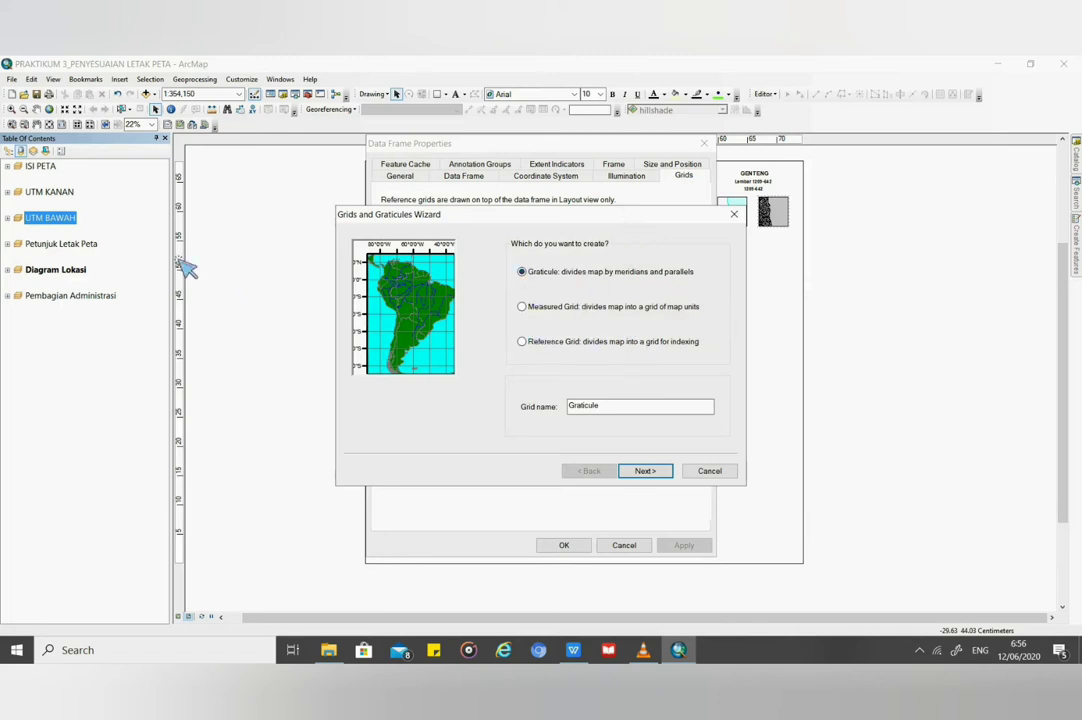
left_click(538, 308)
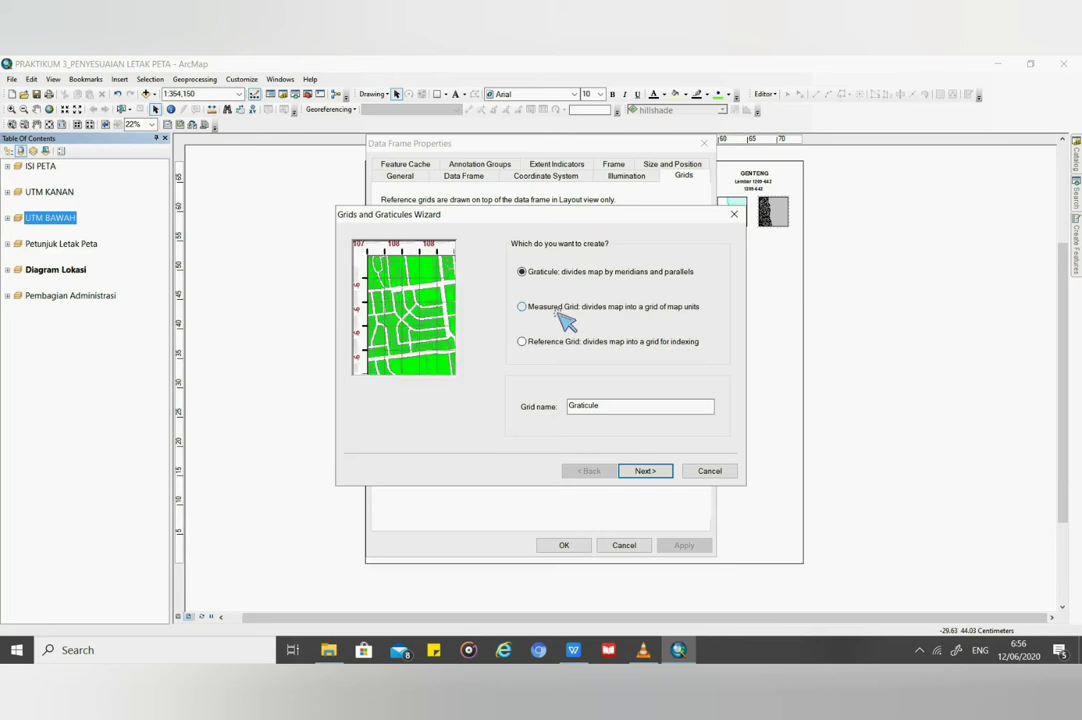
left_click(652, 474)
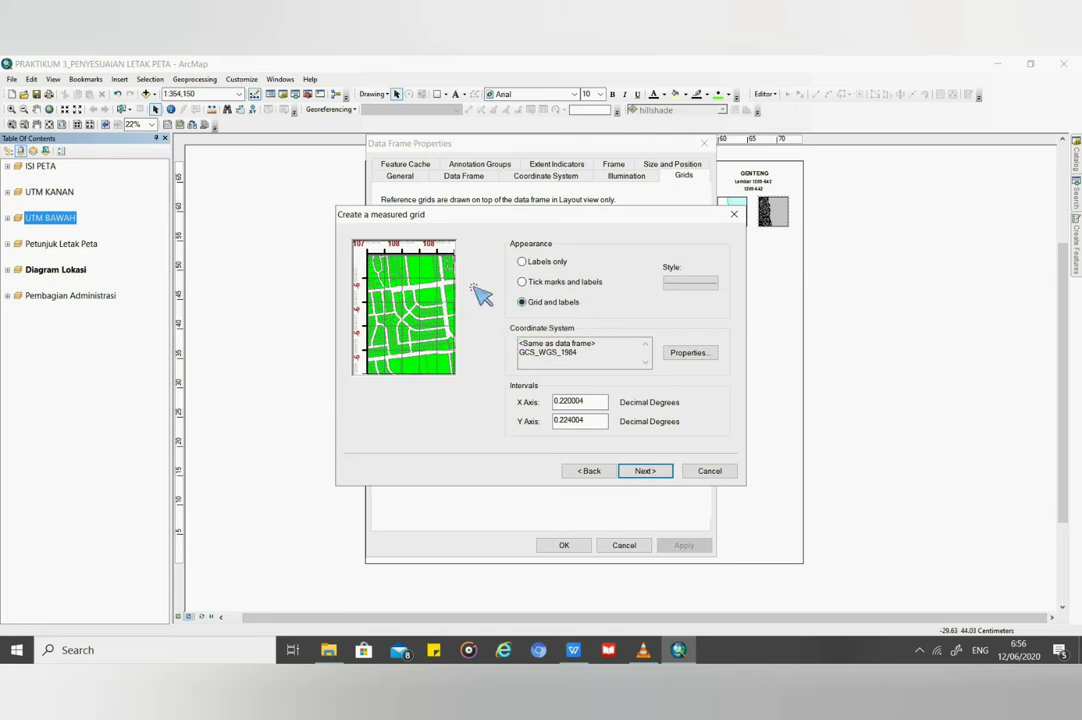
Step: Set the measured grid's coordinate system to the projected WGS 1984 UTM Zone 49S in the Southern Hemisphere
left_click(690, 353)
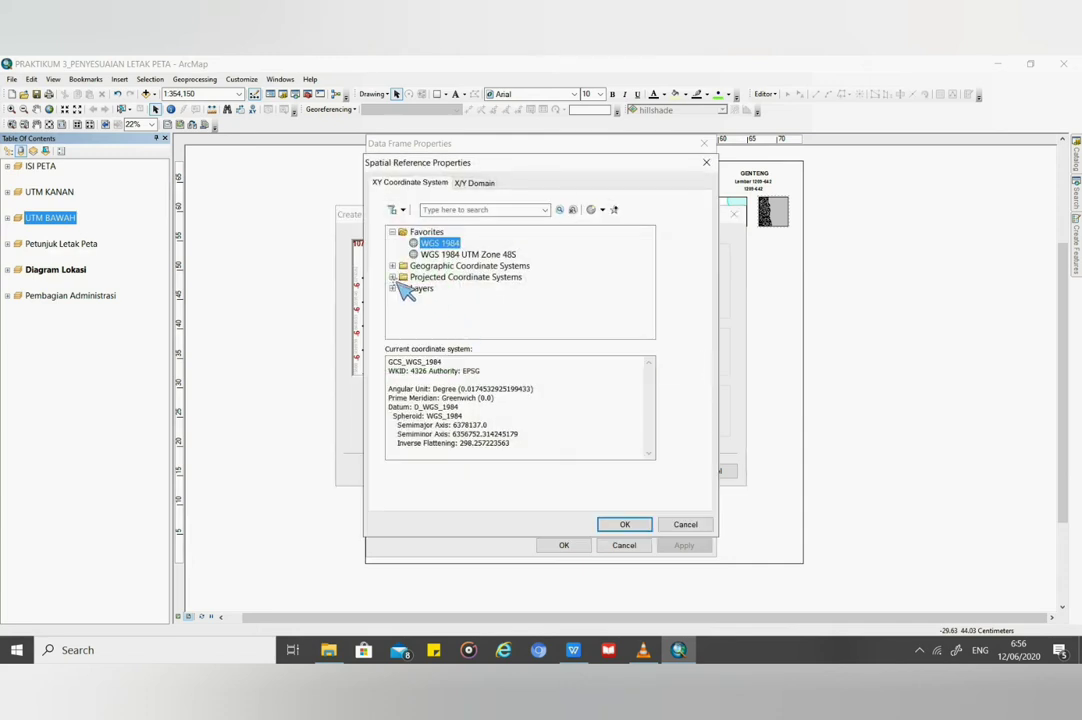
double_click(465, 277)
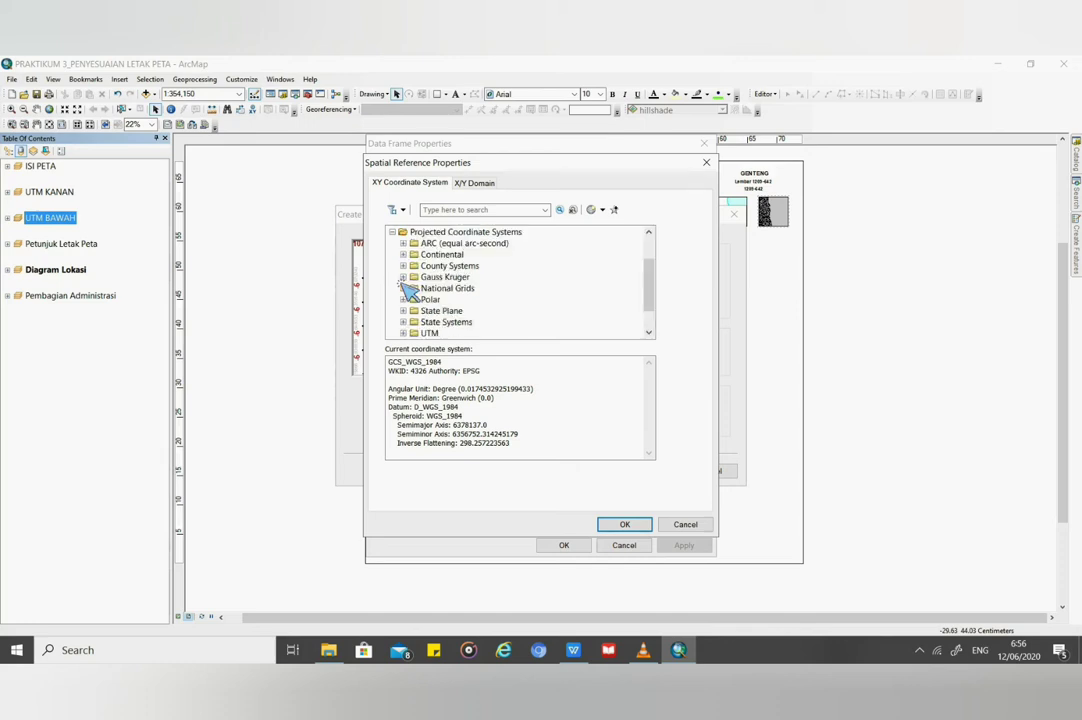
scroll(440, 313, "down", 1)
left_click(403, 299)
scroll(440, 308, "down", 3)
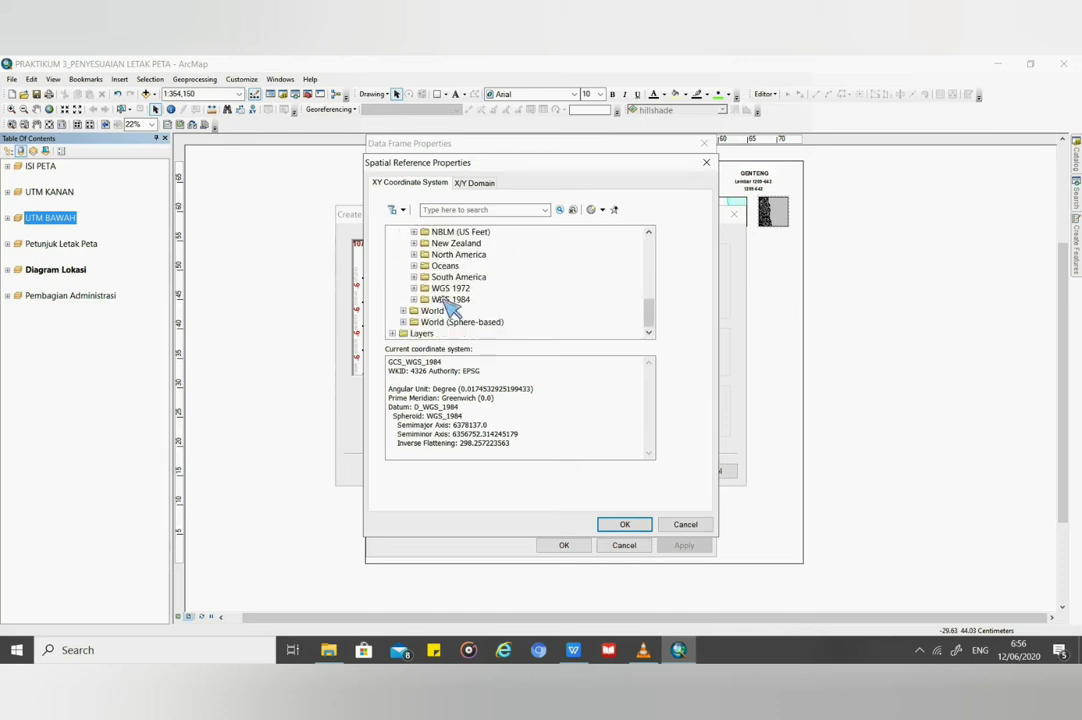
left_click(414, 299)
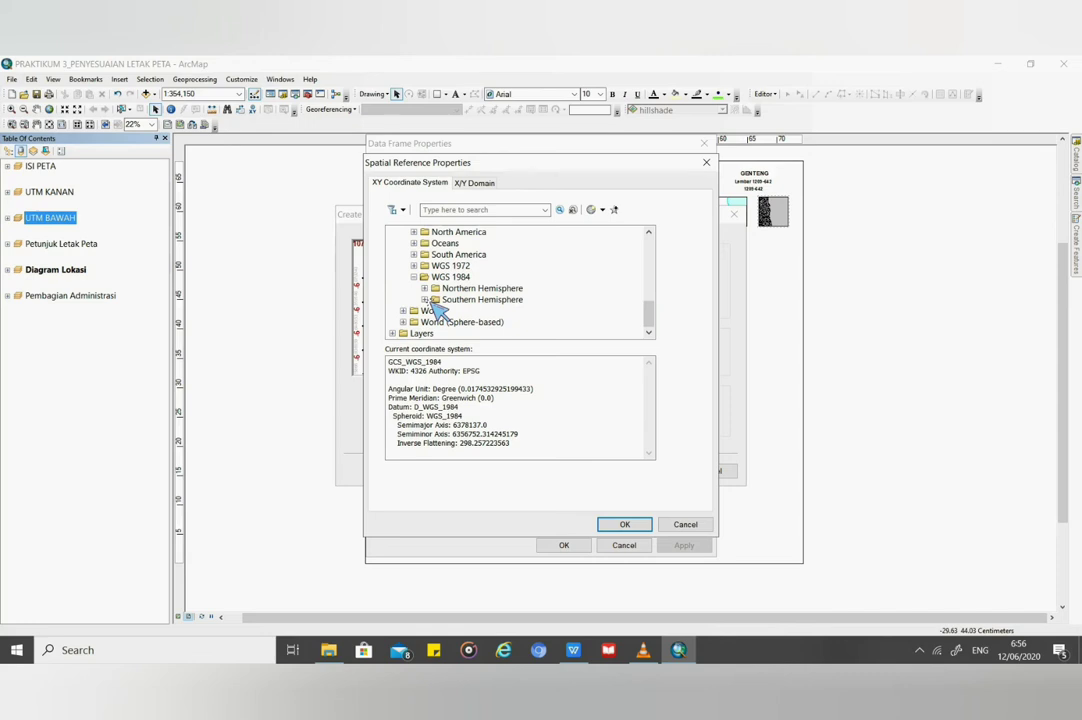
left_click(425, 300)
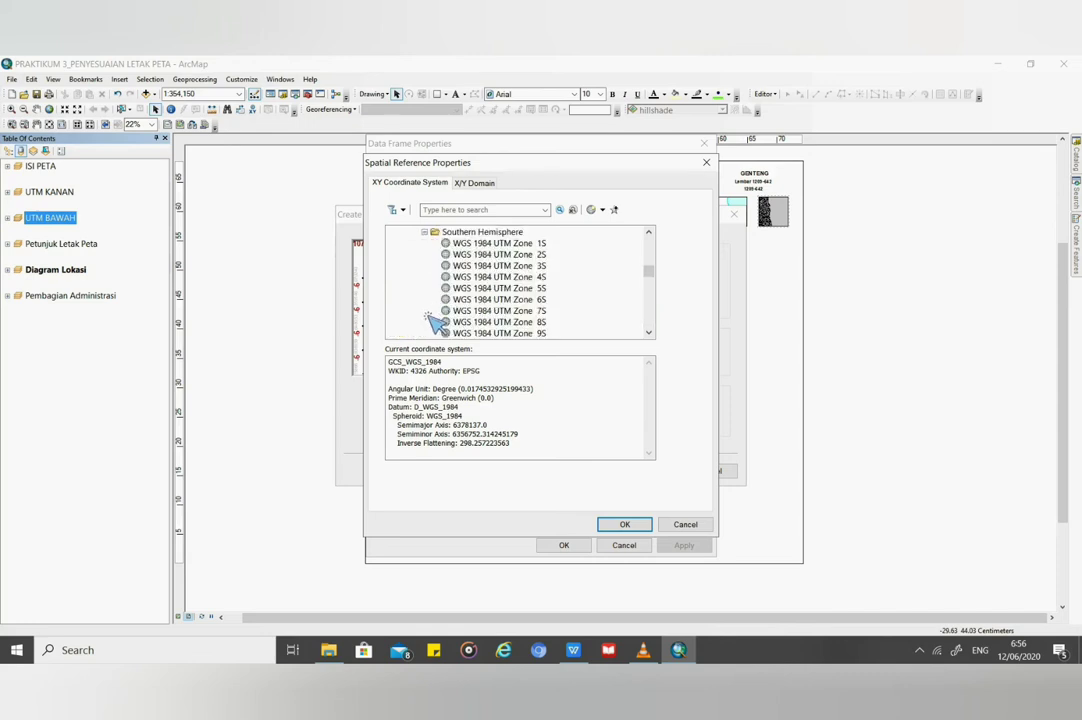
scroll(580, 297, "down", 10)
scroll(578, 300, "down", 4)
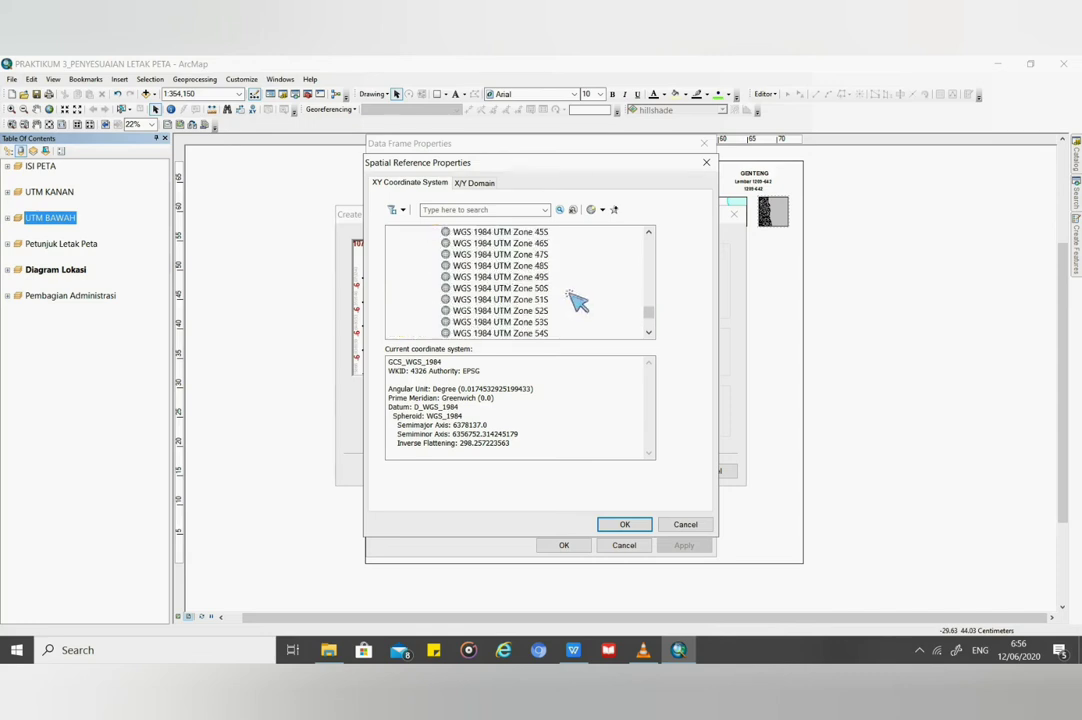
left_click(540, 277)
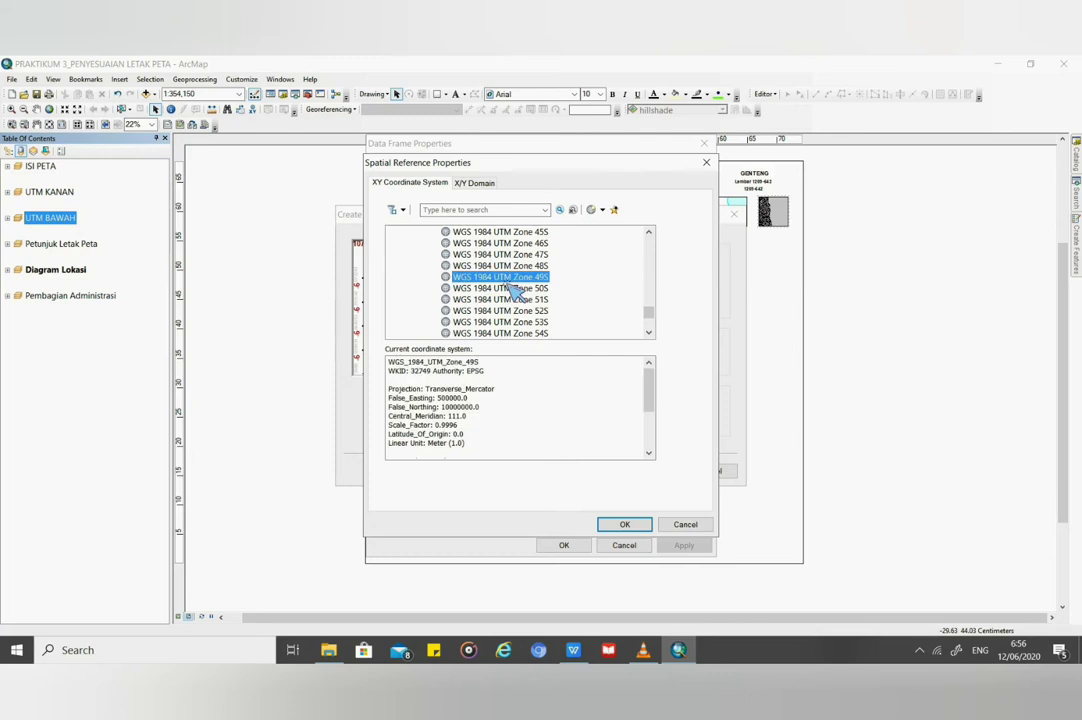
left_click(642, 521)
Step: Accept the remaining wizard defaults and finish adding the measured grid to the UTM BAWAH data frame
left_click(650, 474)
left_click(656, 480)
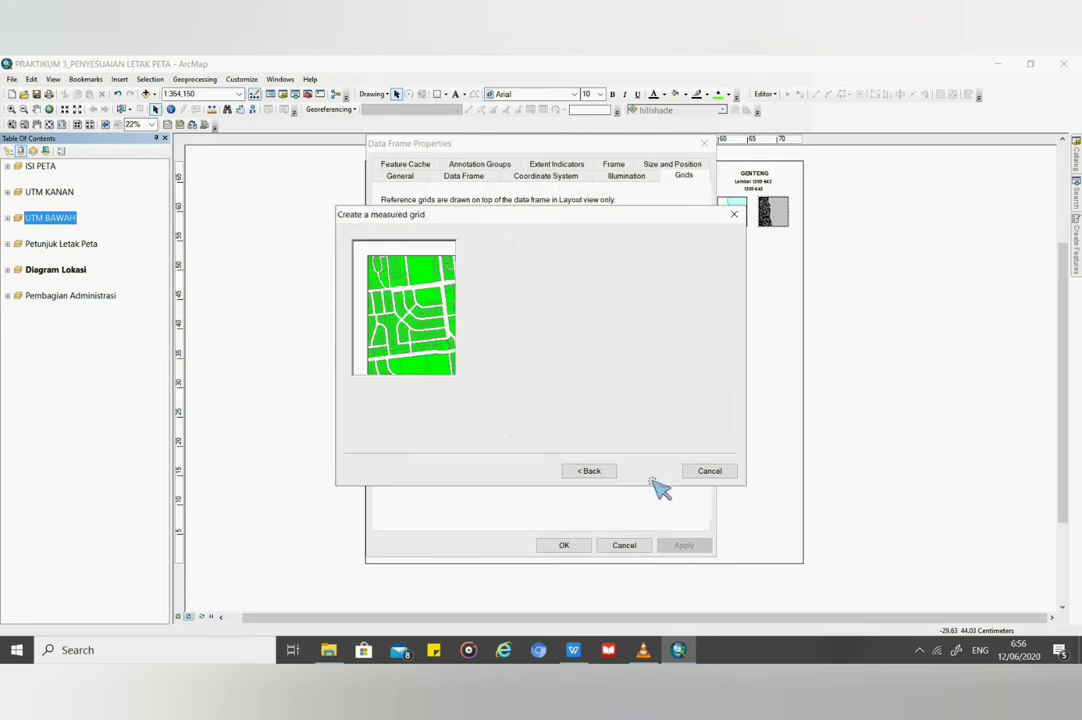
left_click(663, 474)
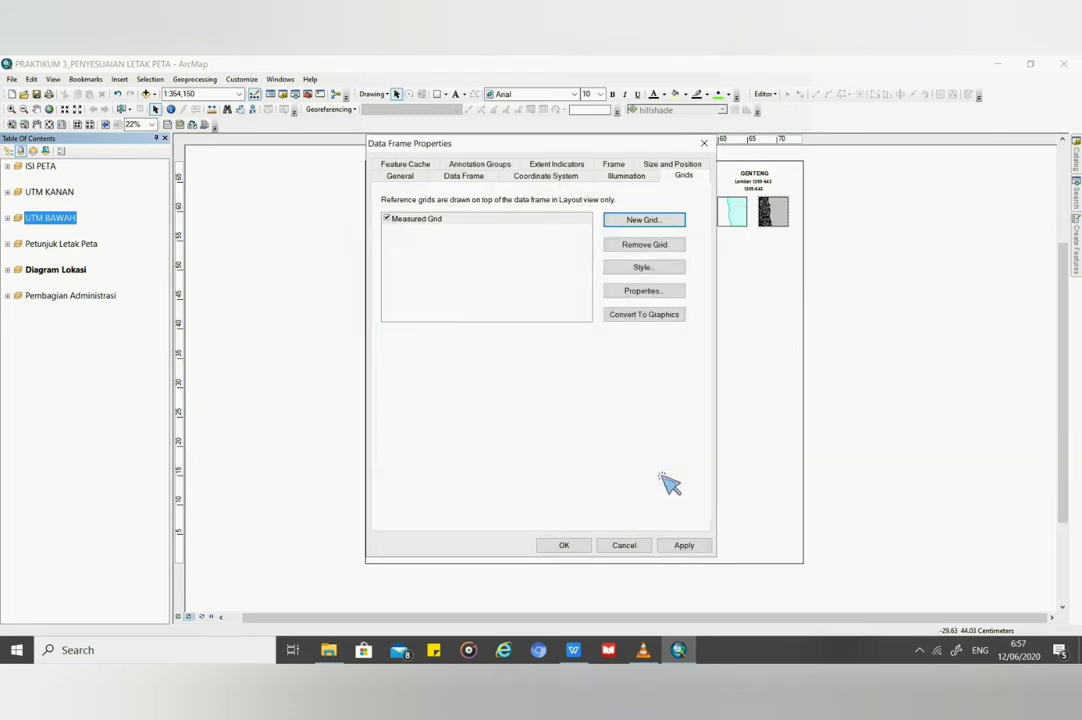
Step: Turn off the top and right major division ticks in the UTM BAWAH measured grid's properties
left_click_drag(586, 150, 433, 179)
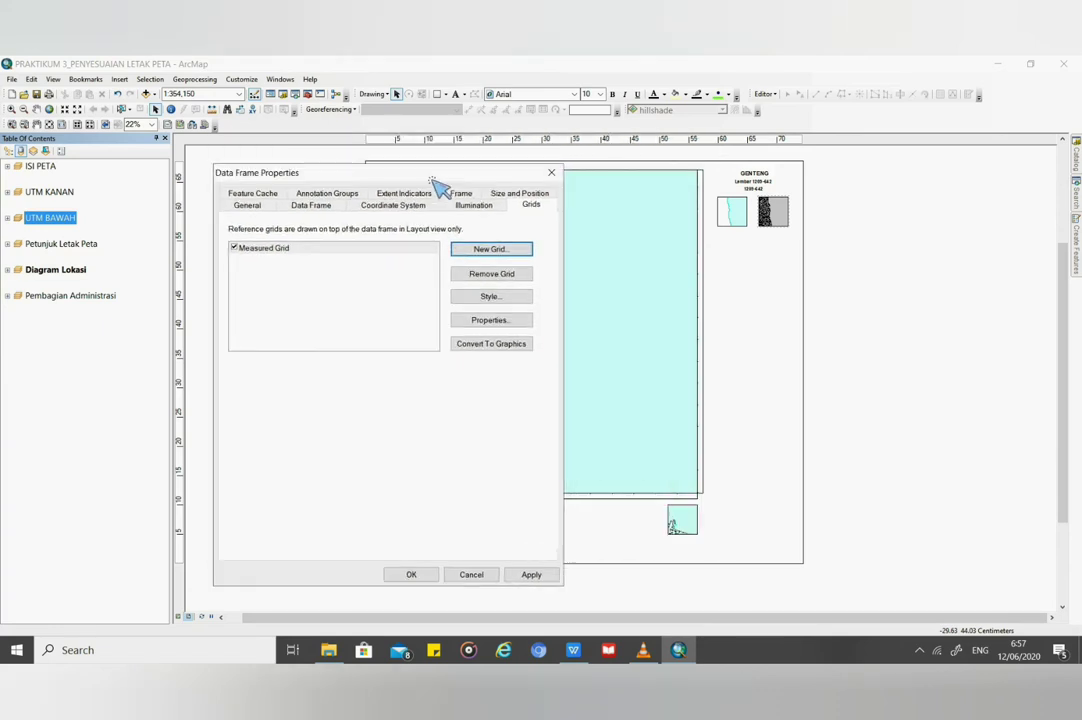
left_click(505, 324)
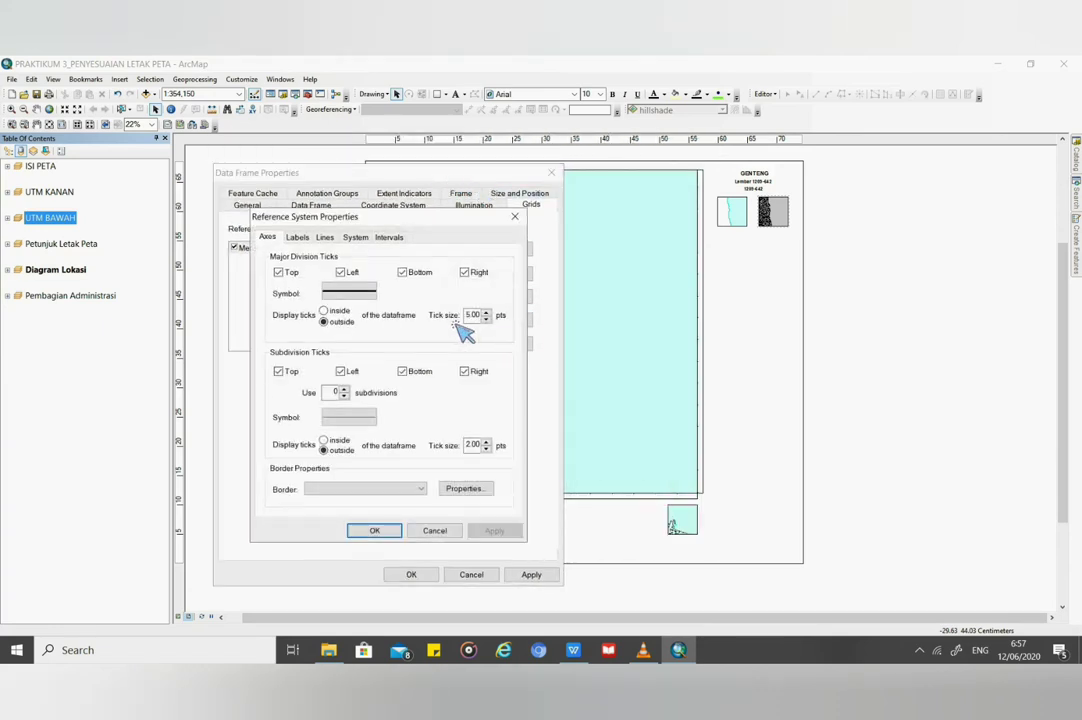
left_click(279, 273)
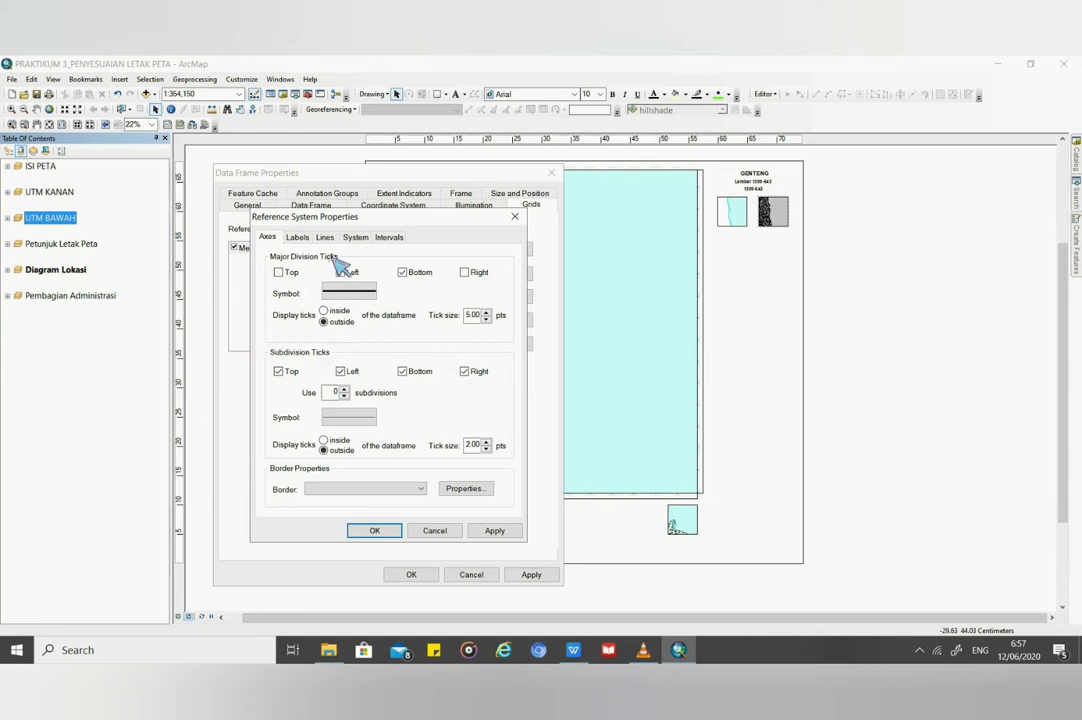
Step: Show the grid labels on the bottom axis only, in Arial size 10, with vertical orientation off for the left labels
left_click(298, 238)
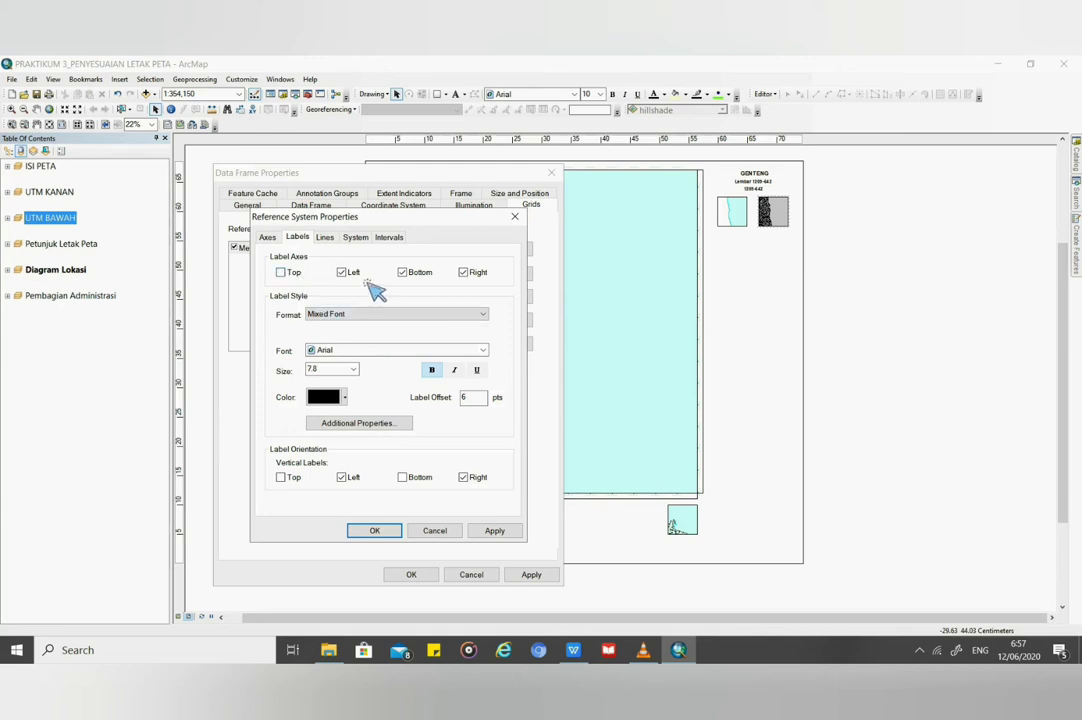
left_click(470, 275)
left_click(483, 350)
left_click(360, 378)
left_click(353, 370)
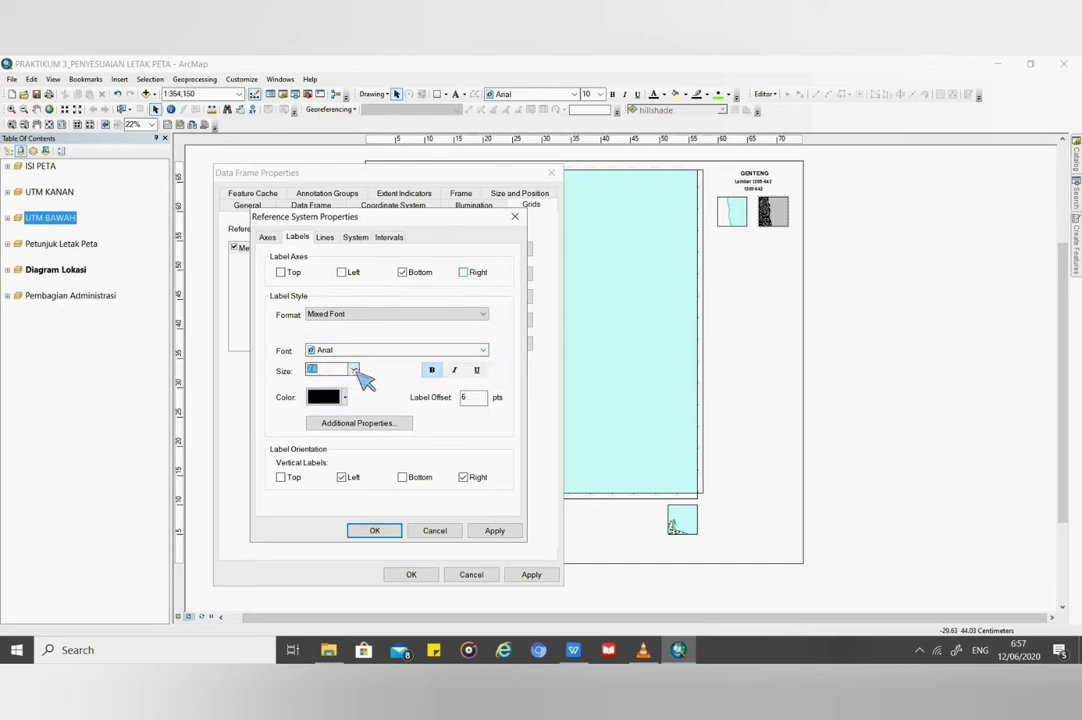
left_click(323, 412)
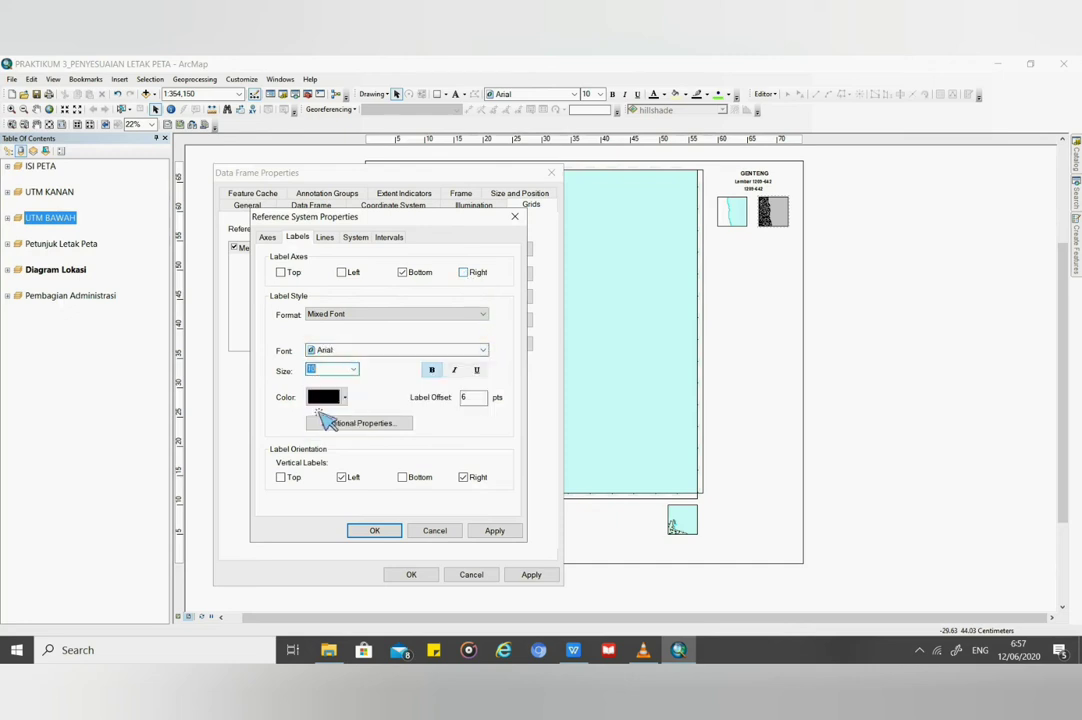
left_click(343, 477)
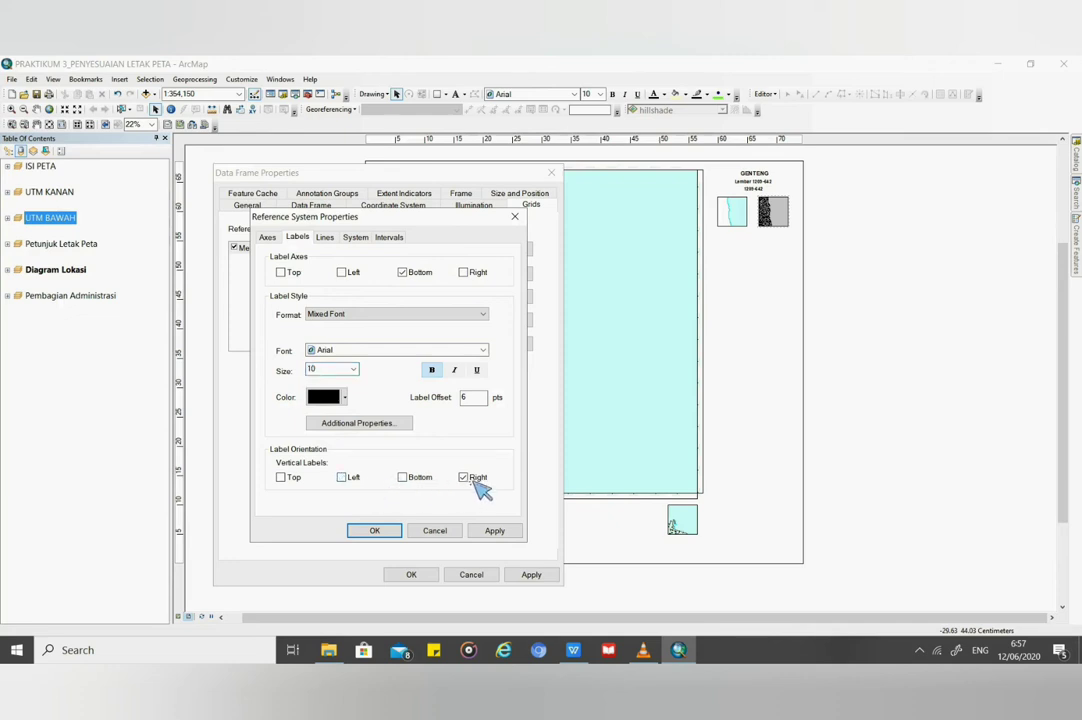
Step: Set the grid's X and Y axis intervals to 2500 meters each and apply the grid to the UTM BAWAH data frame
left_click(390, 240)
left_click(398, 271)
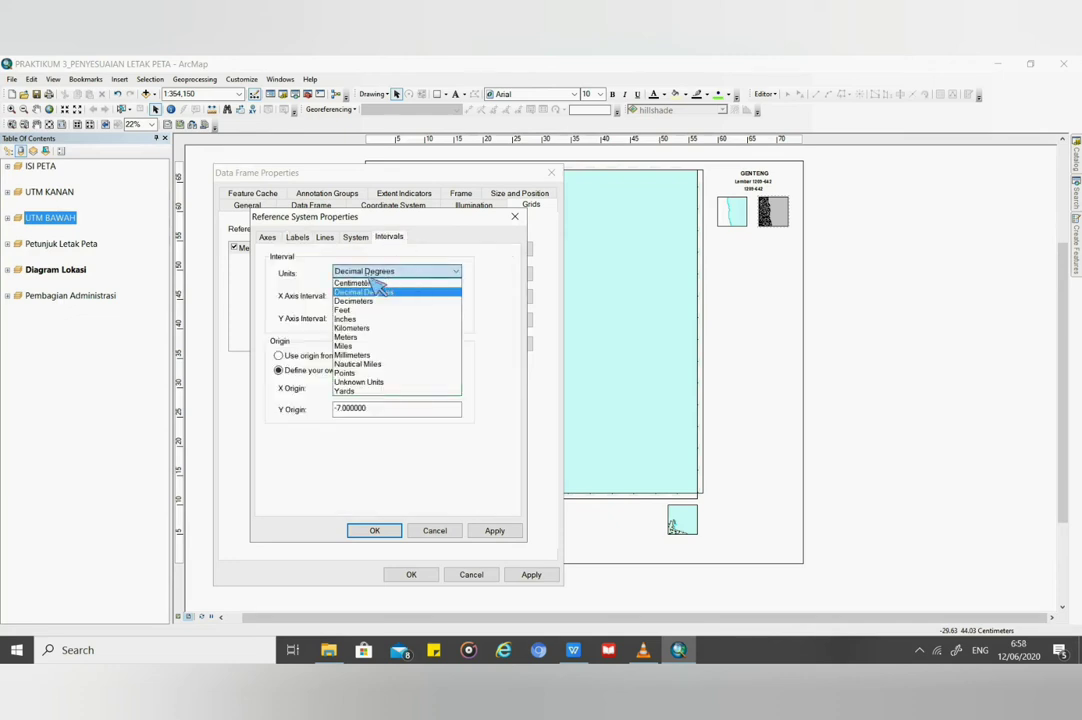
left_click(388, 337)
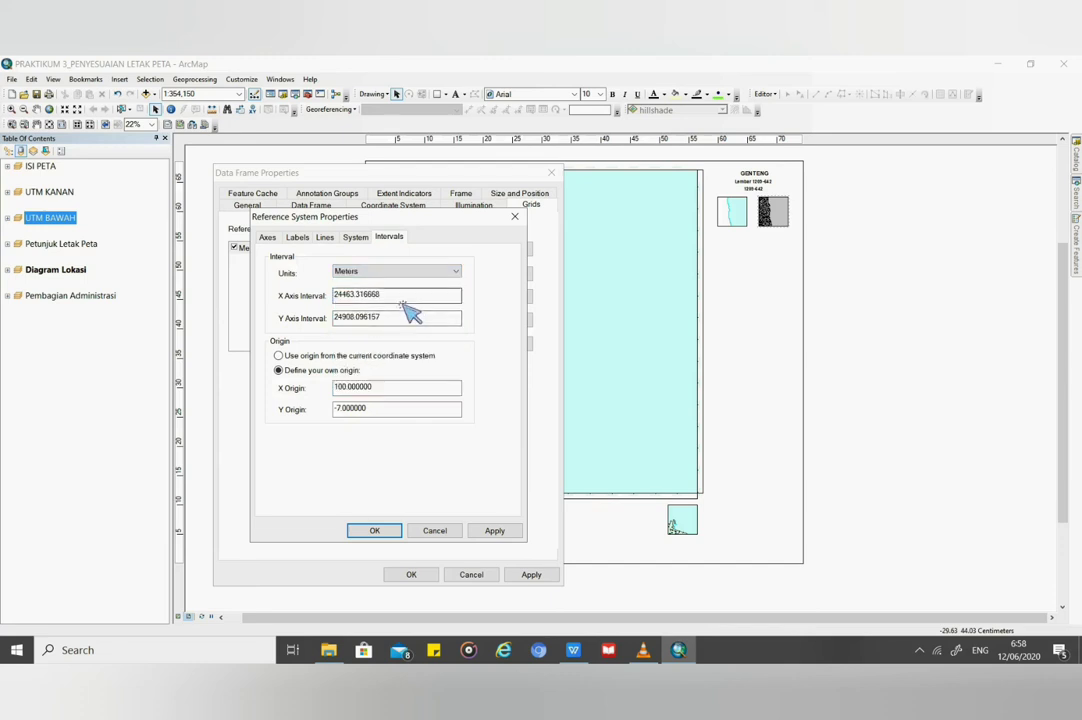
left_click_drag(403, 296, 270, 296)
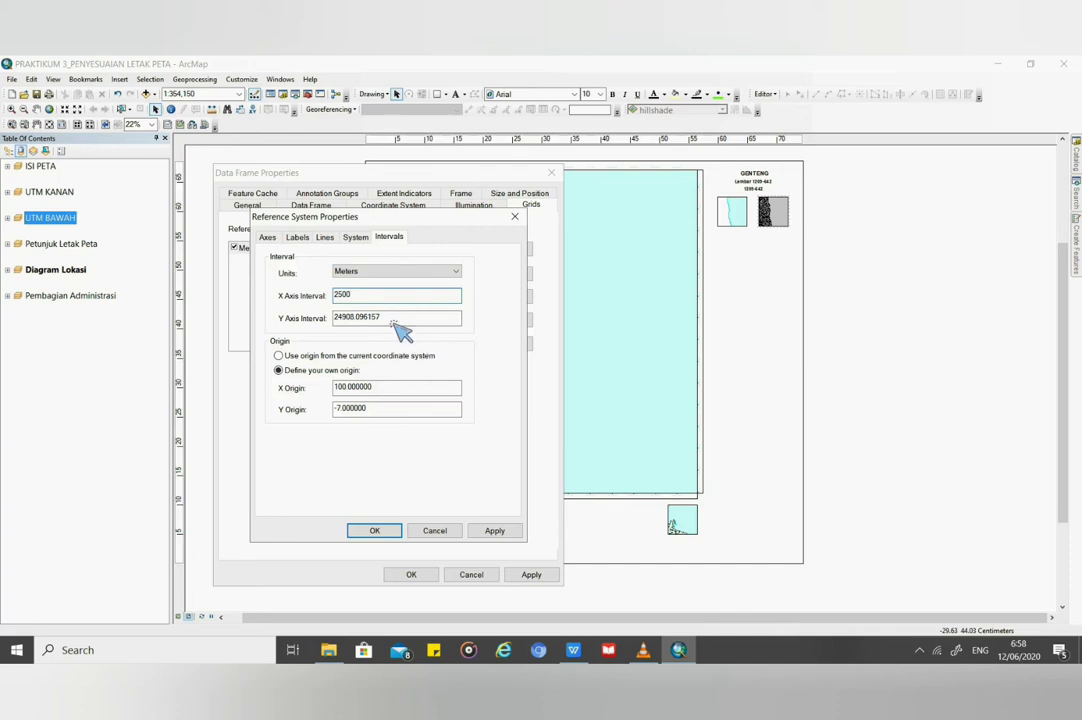
left_click_drag(400, 318, 336, 319)
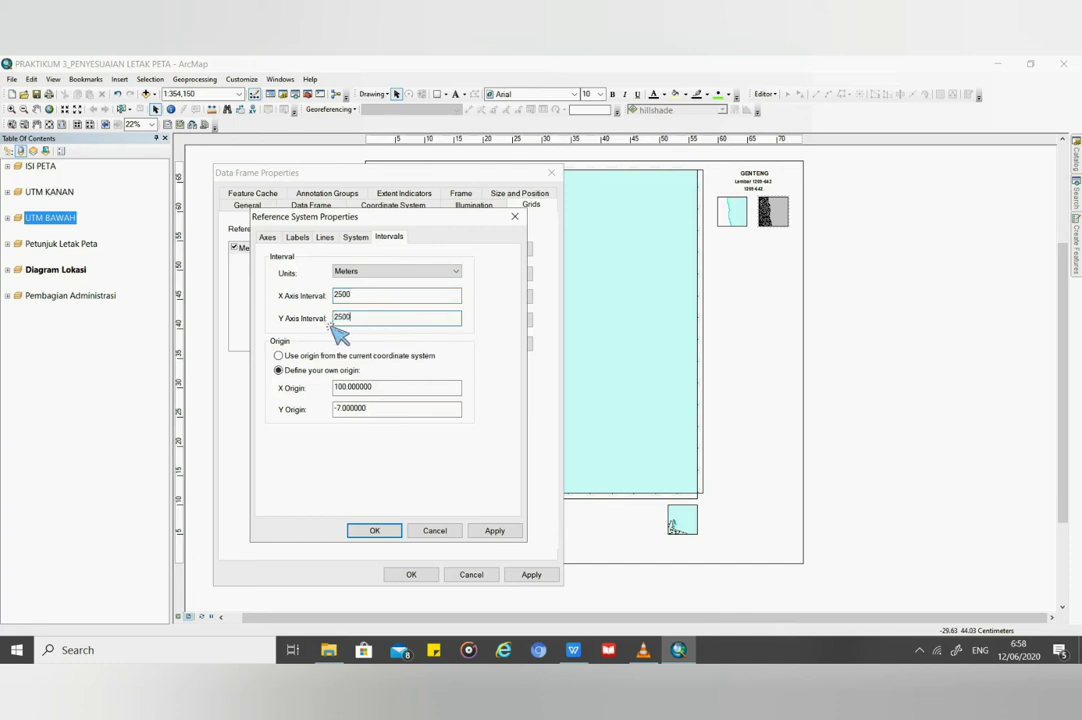
left_click(495, 531)
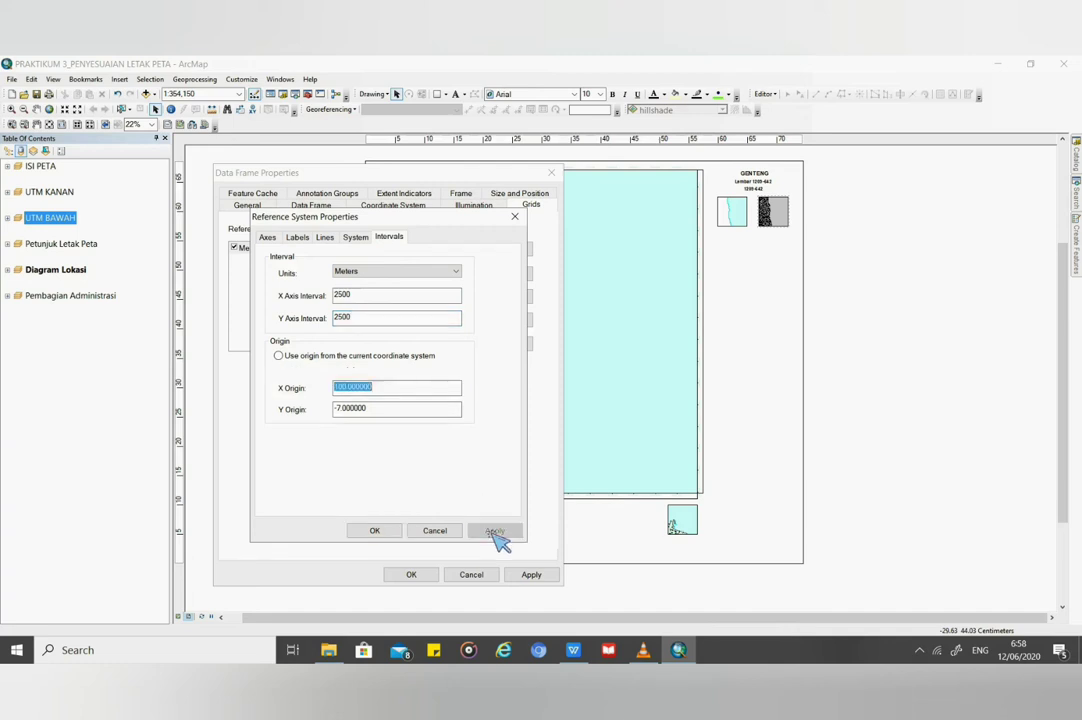
left_click(375, 531)
left_click(531, 575)
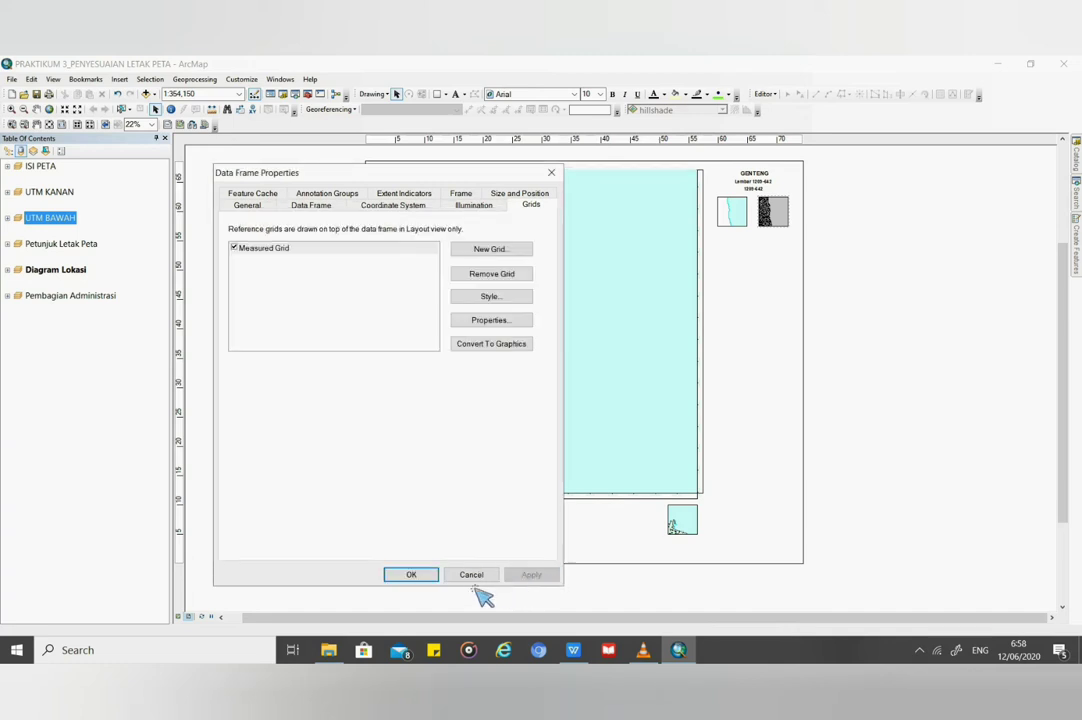
left_click(411, 574)
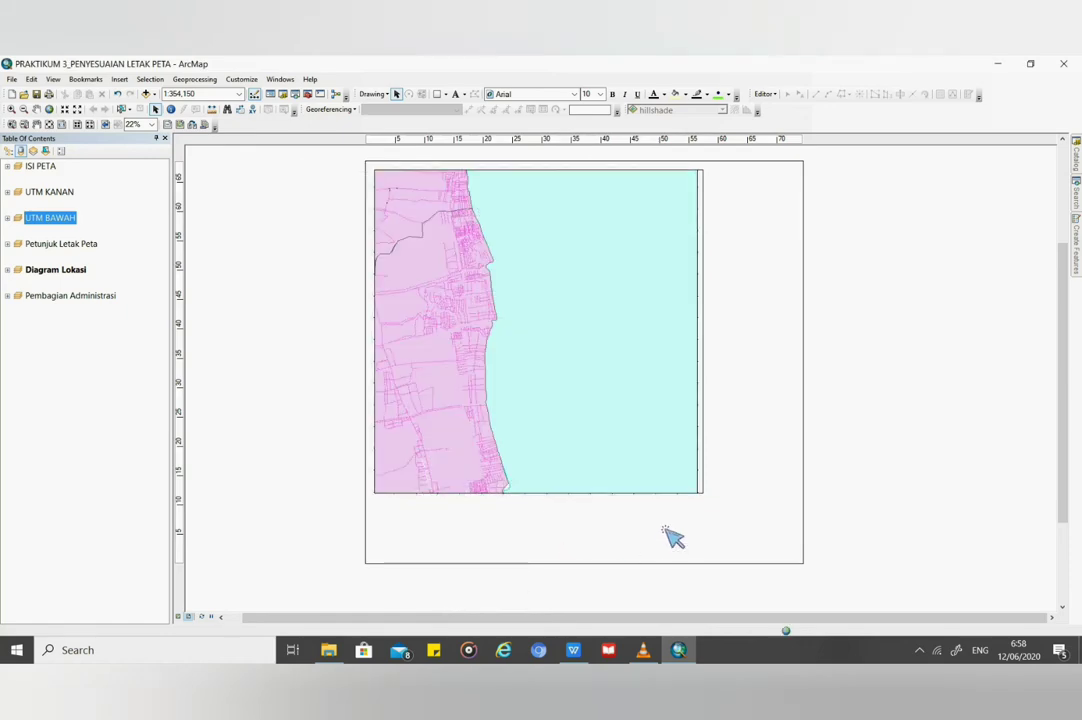
Step: Examine the UTM BAWAH grid lines, ticks and coordinate labels along the lower edge of the map
scroll(676, 517, "up", 5)
scroll(668, 517, "up", 5)
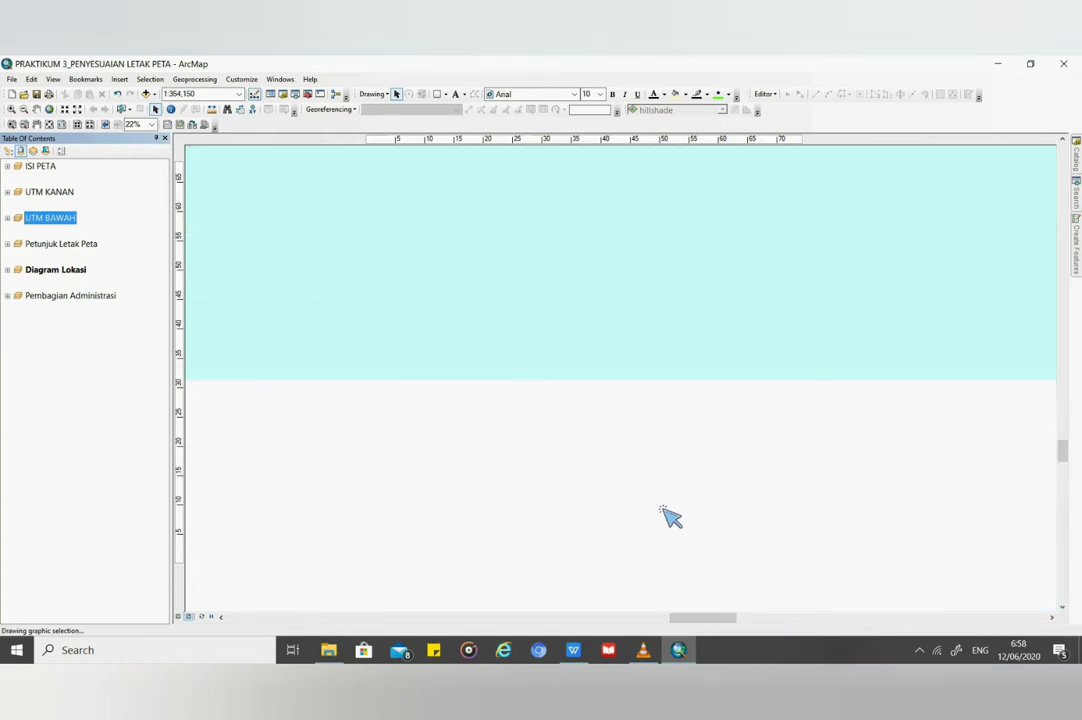
mouse_move(662, 515)
left_mouse_down()
mouse_move(619, 495)
mouse_move(580, 452)
left_mouse_up()
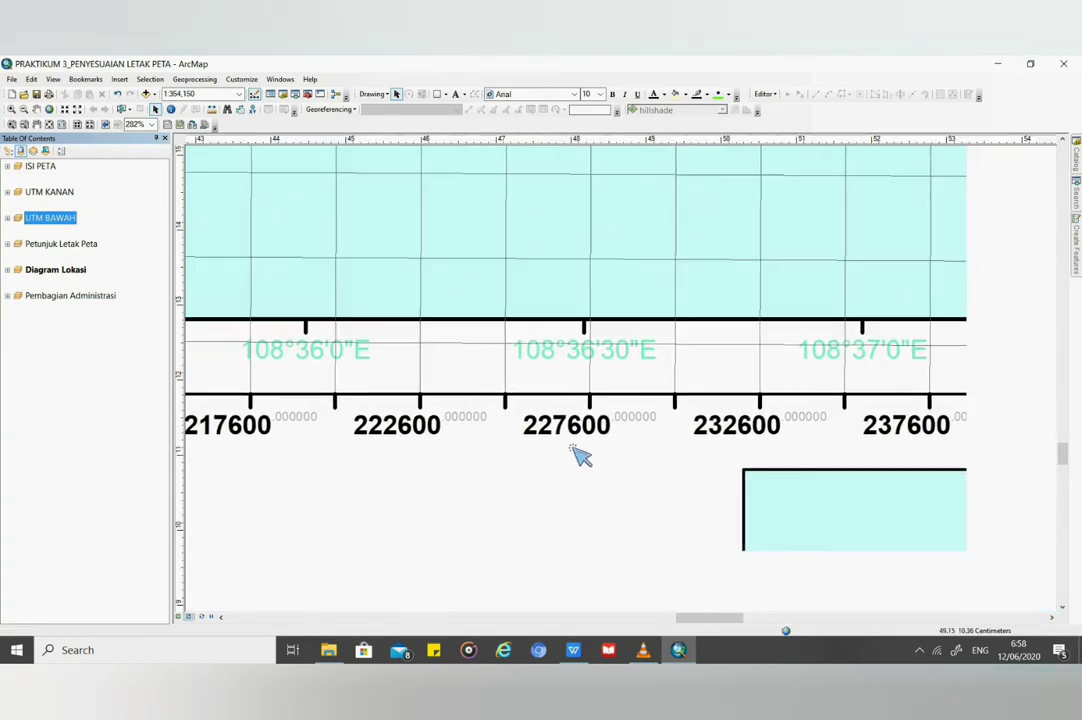
left_click_drag(746, 435, 618, 430)
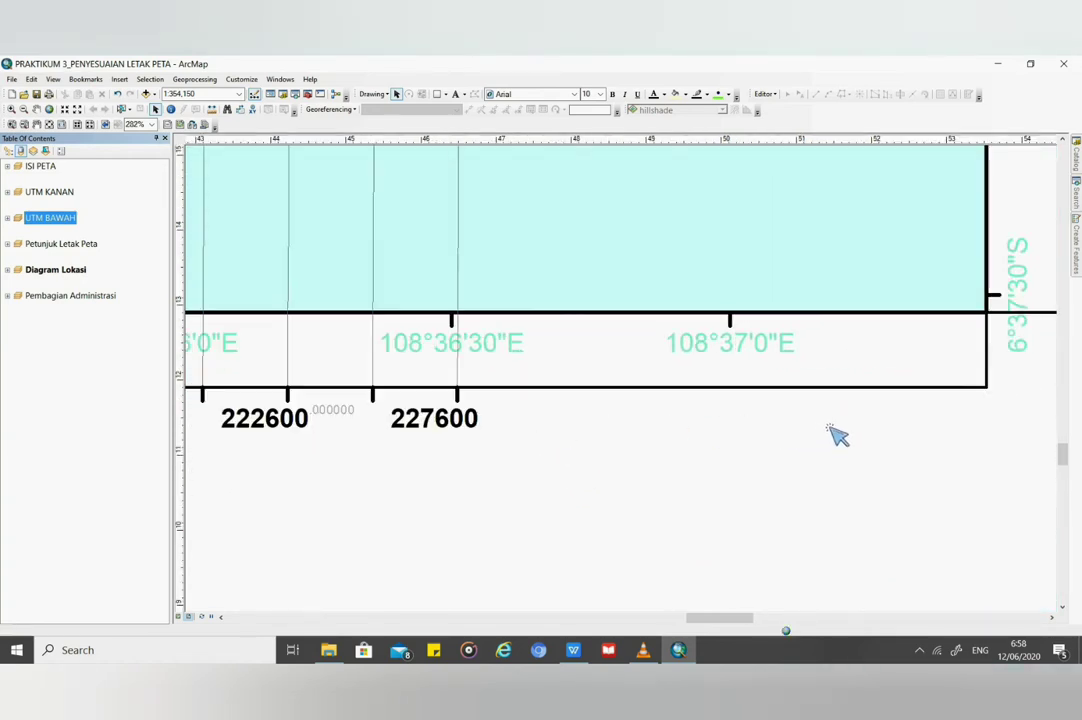
left_click_drag(843, 435, 773, 440)
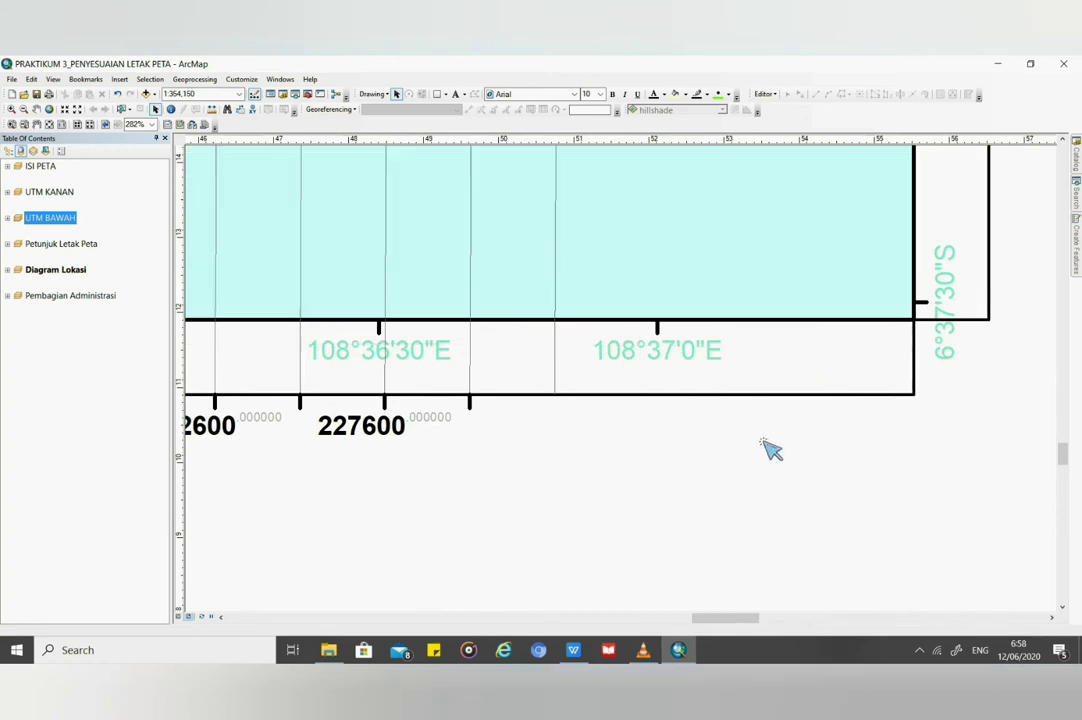
scroll(770, 448, "down", 5)
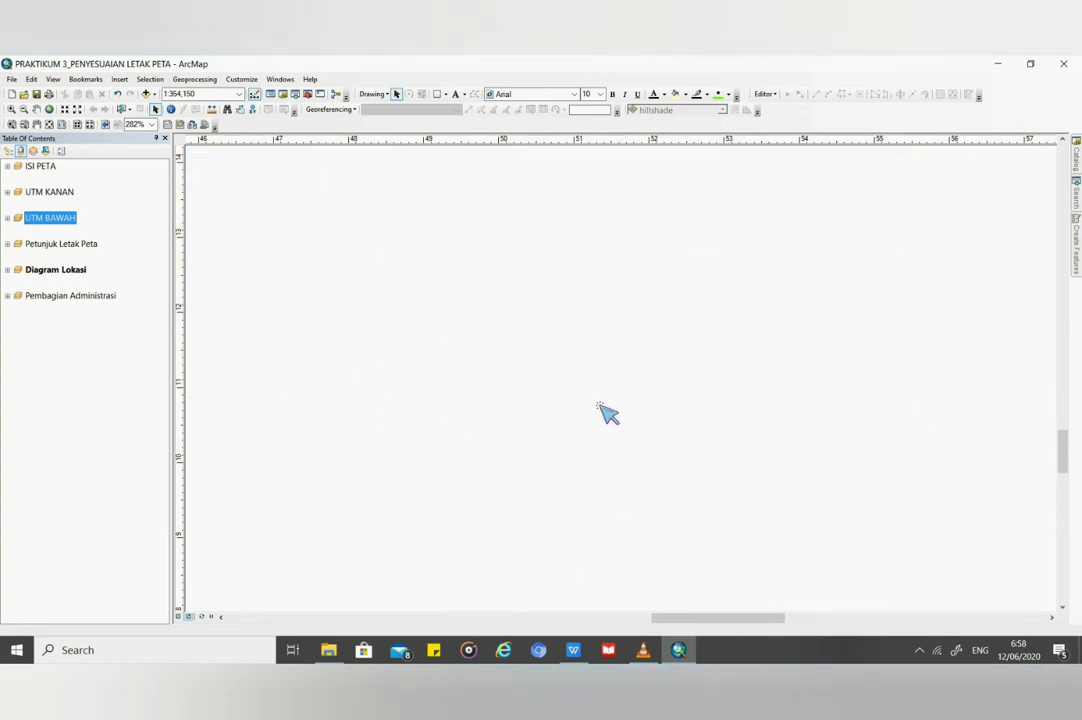
scroll(525, 340, "down", 2)
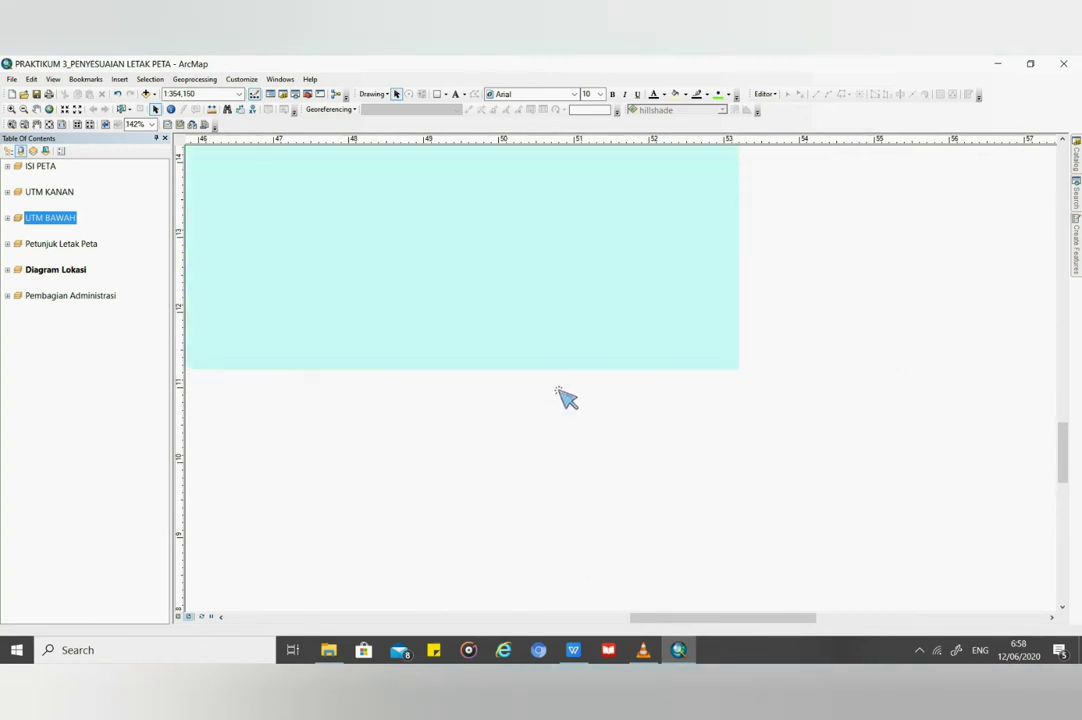
Step: Start a new measured grid for the UTM KANAN data frame with the Labels only appearance
scroll(522, 343, "down", 2)
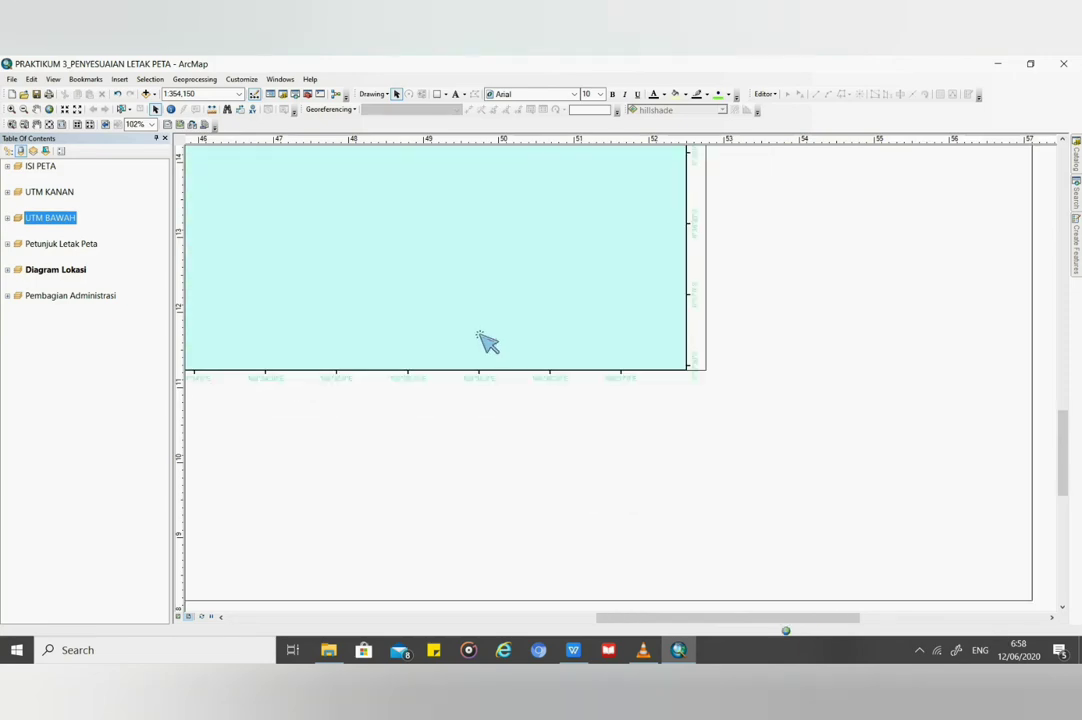
scroll(780, 500, "up", 3)
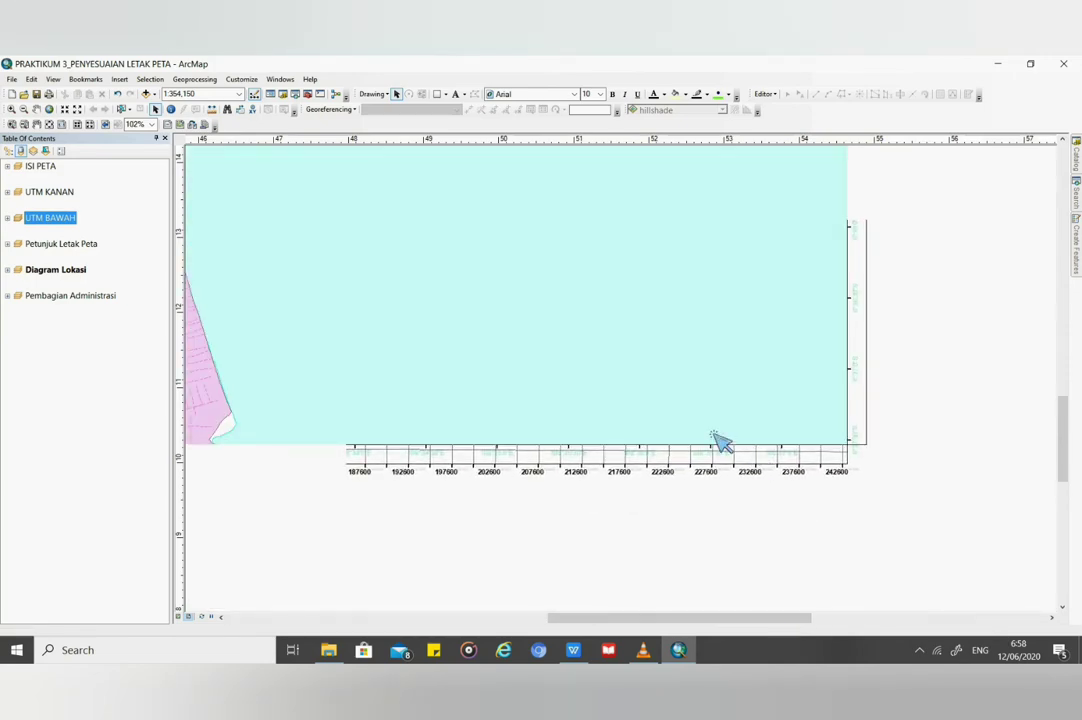
scroll(567, 390, "down", 6)
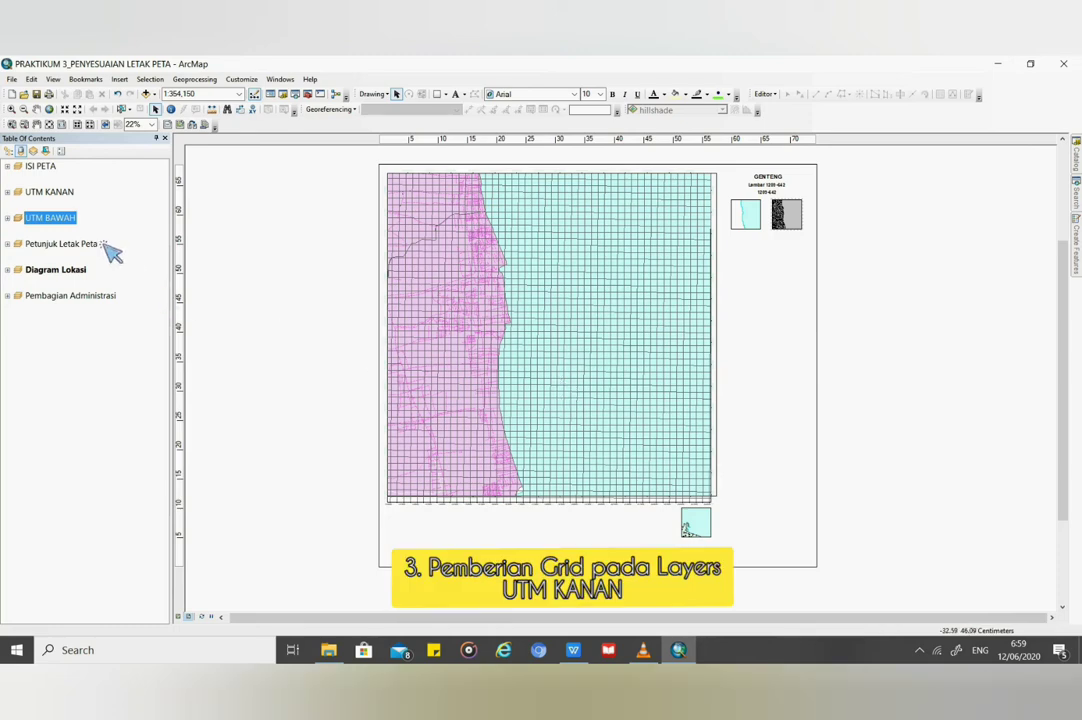
left_click(68, 193)
right_click(66, 191)
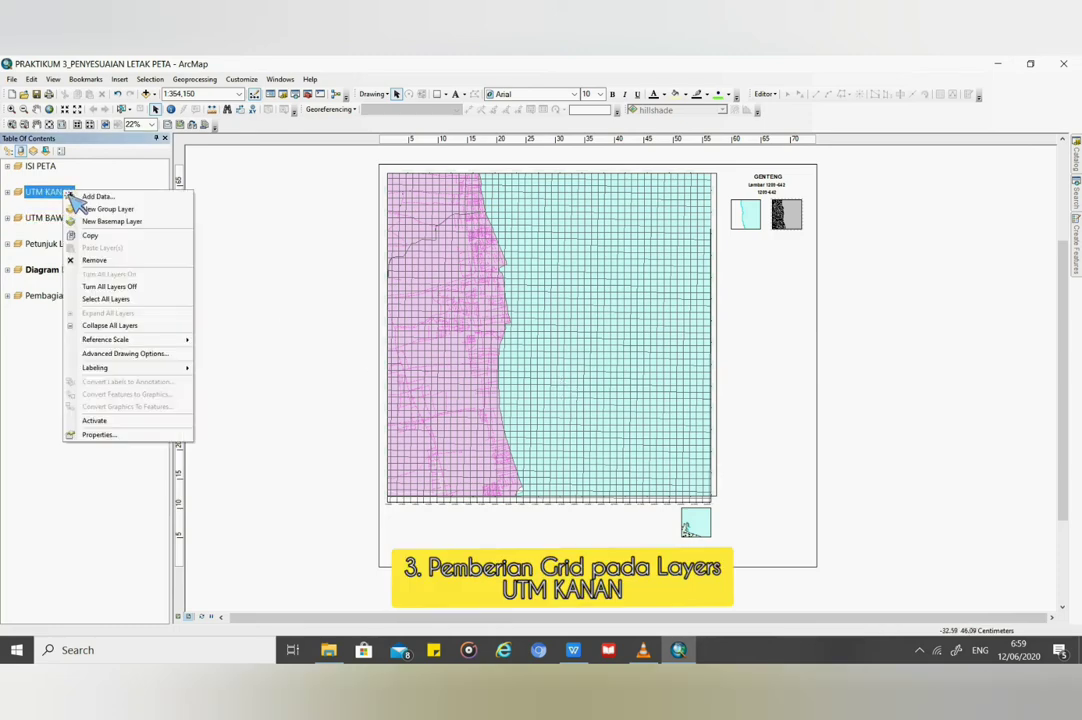
left_click(128, 434)
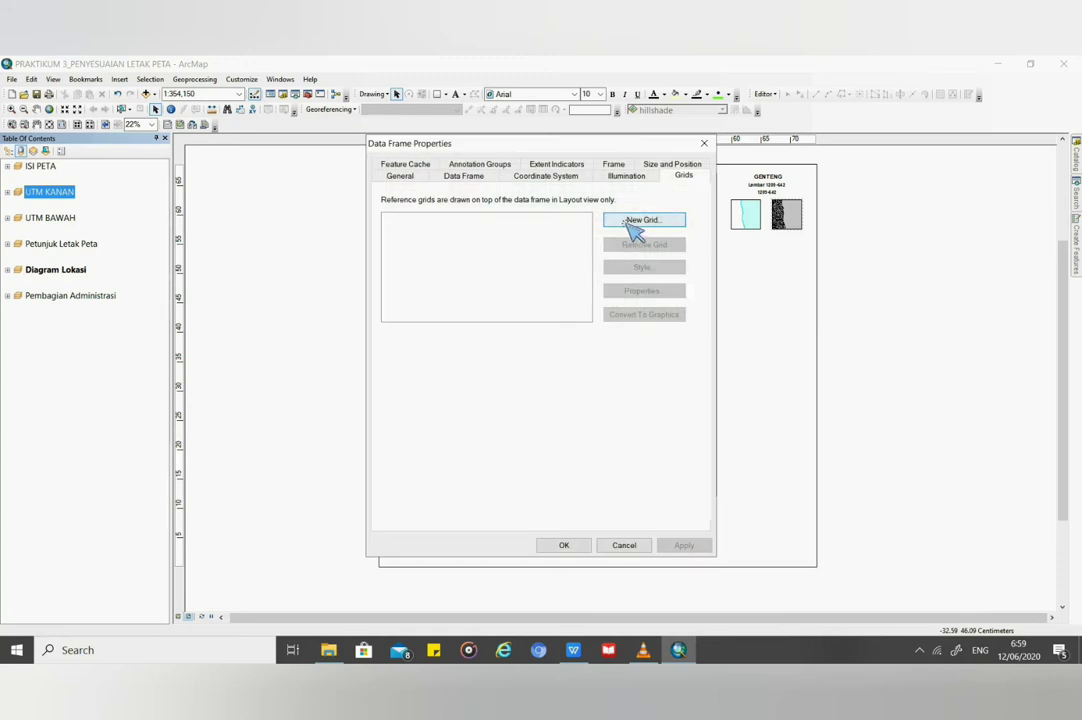
left_click(640, 220)
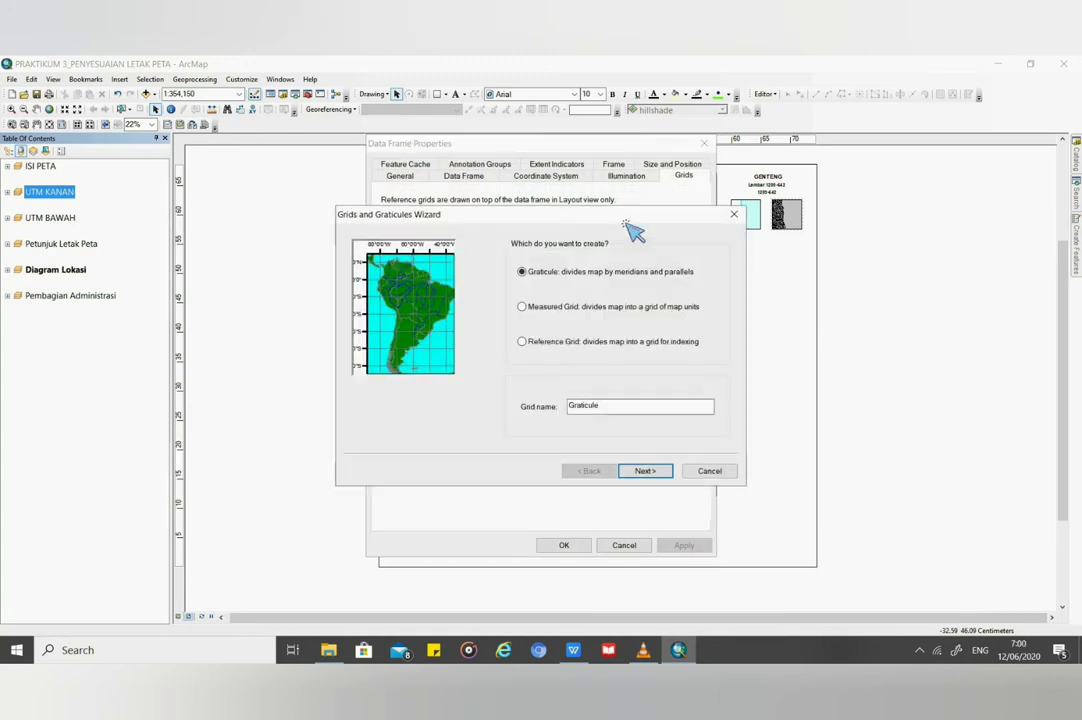
left_click(535, 310)
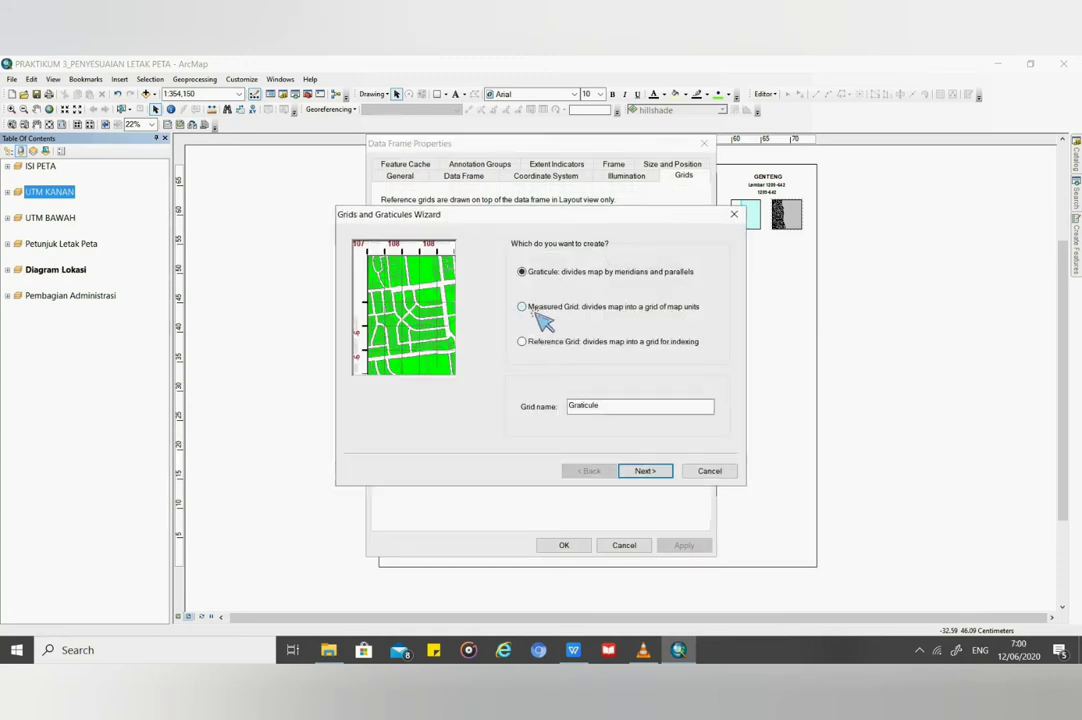
left_click(650, 474)
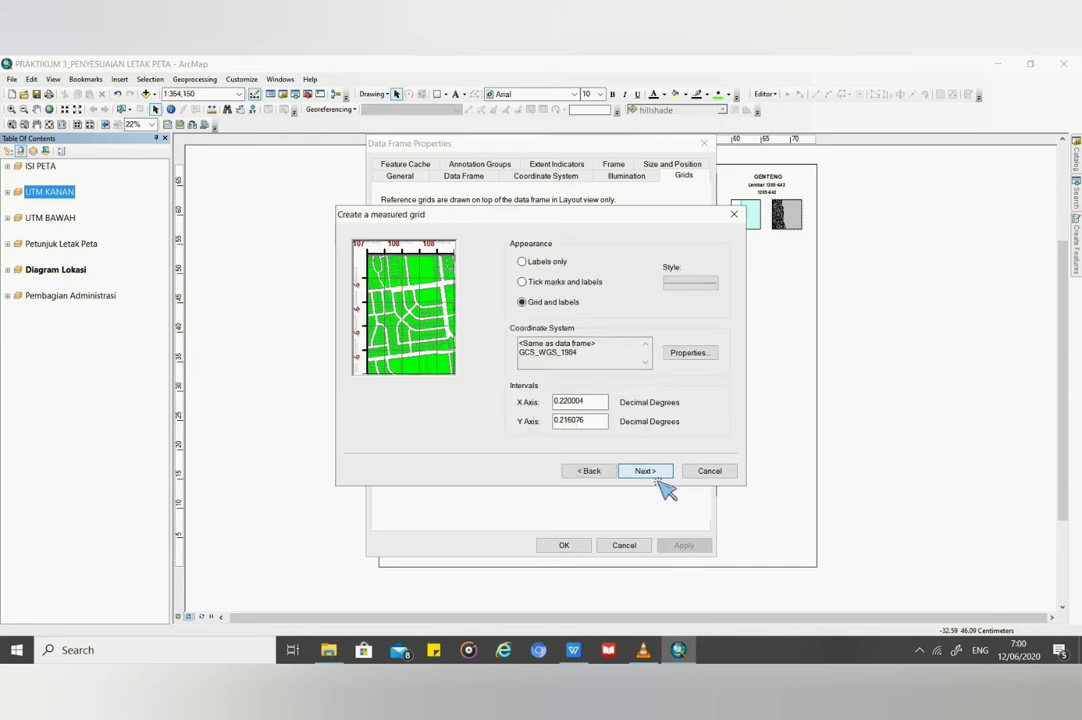
left_click(558, 266)
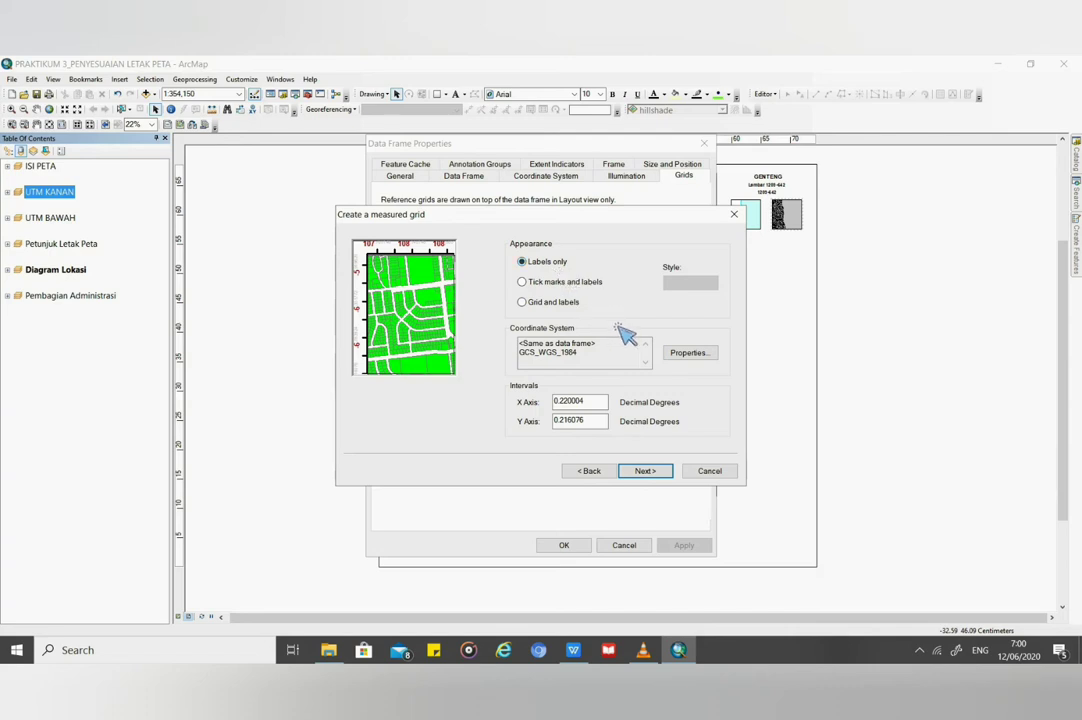
Step: Set the measured grid's coordinate system to WGS 1984 UTM Zone 49S
left_click(690, 356)
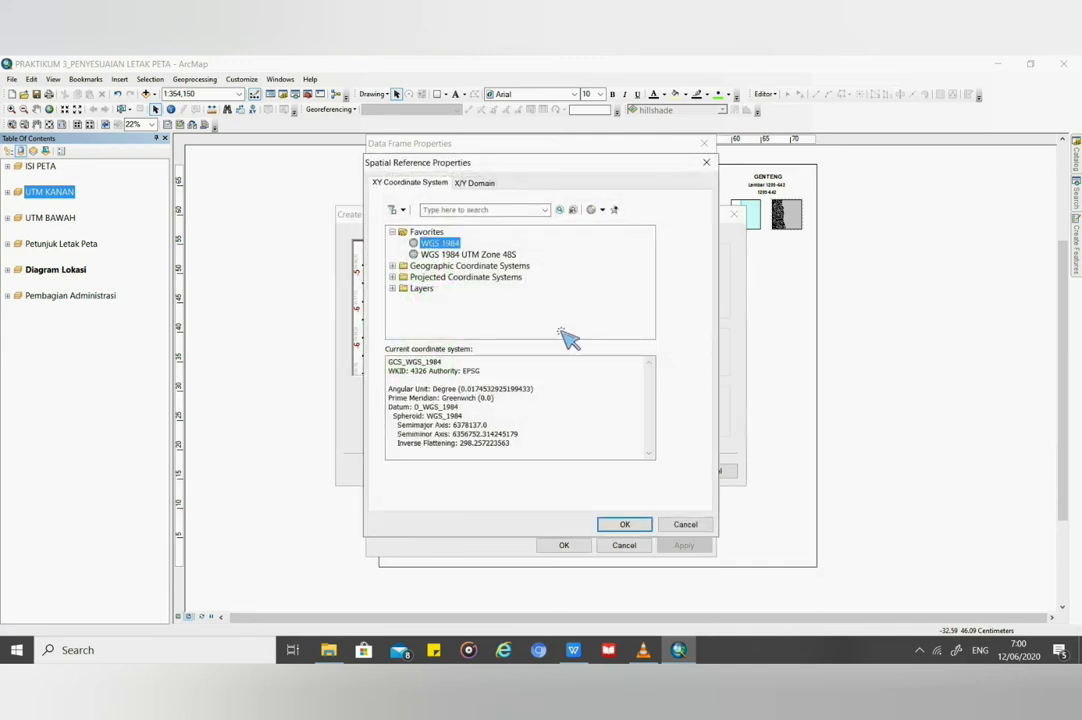
left_click(394, 278)
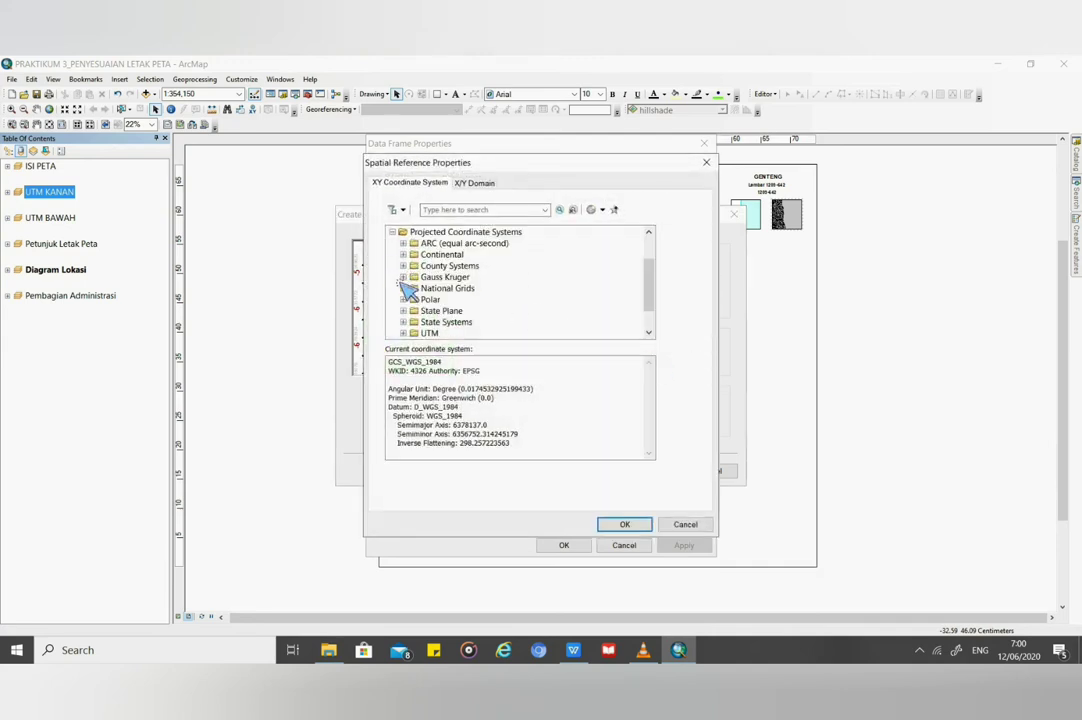
scroll(459, 283, "down", 1)
left_click(405, 308)
scroll(418, 312, "down", 3)
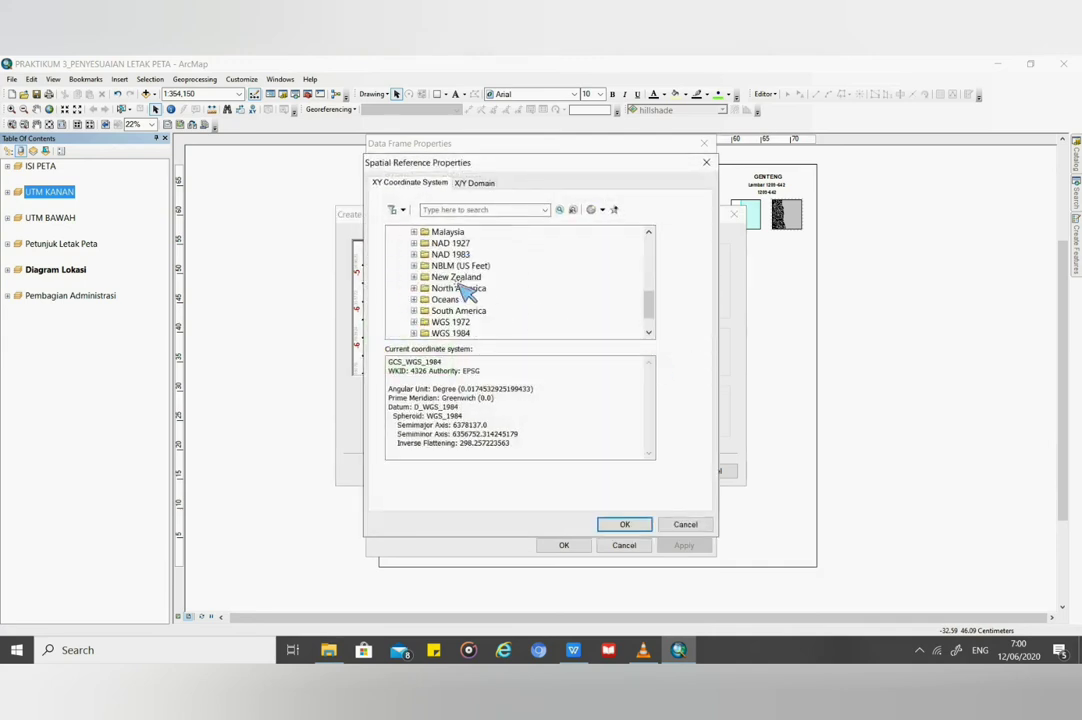
left_click(414, 299)
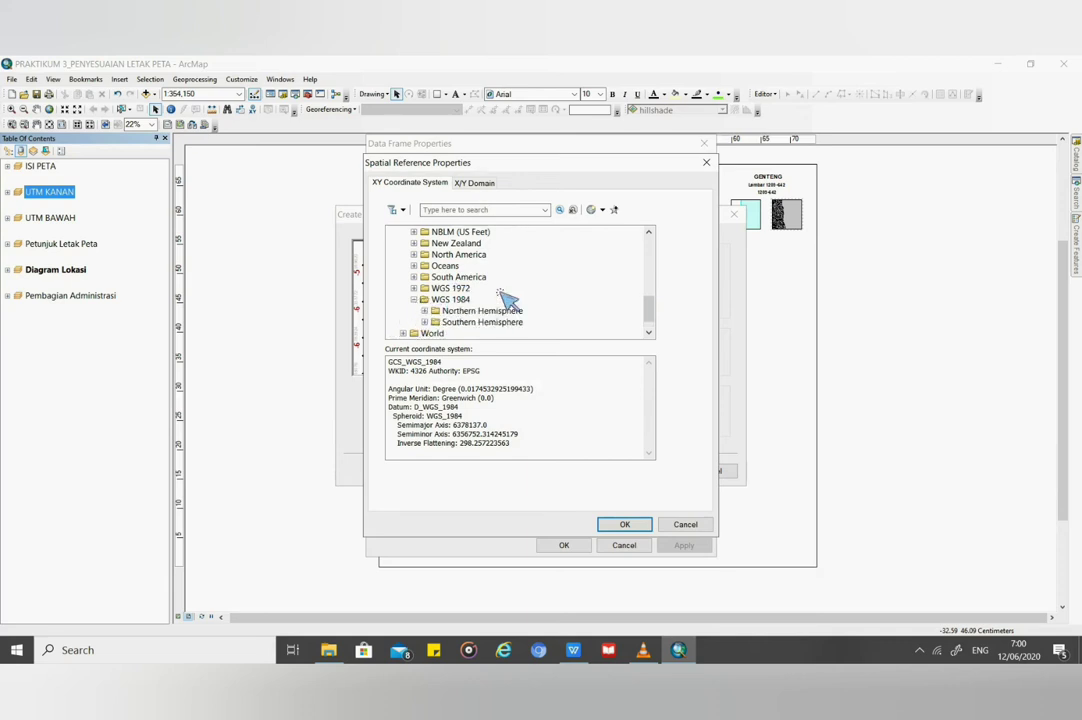
scroll(445, 300, "down", 1)
left_click(425, 300)
scroll(495, 295, "down", 18)
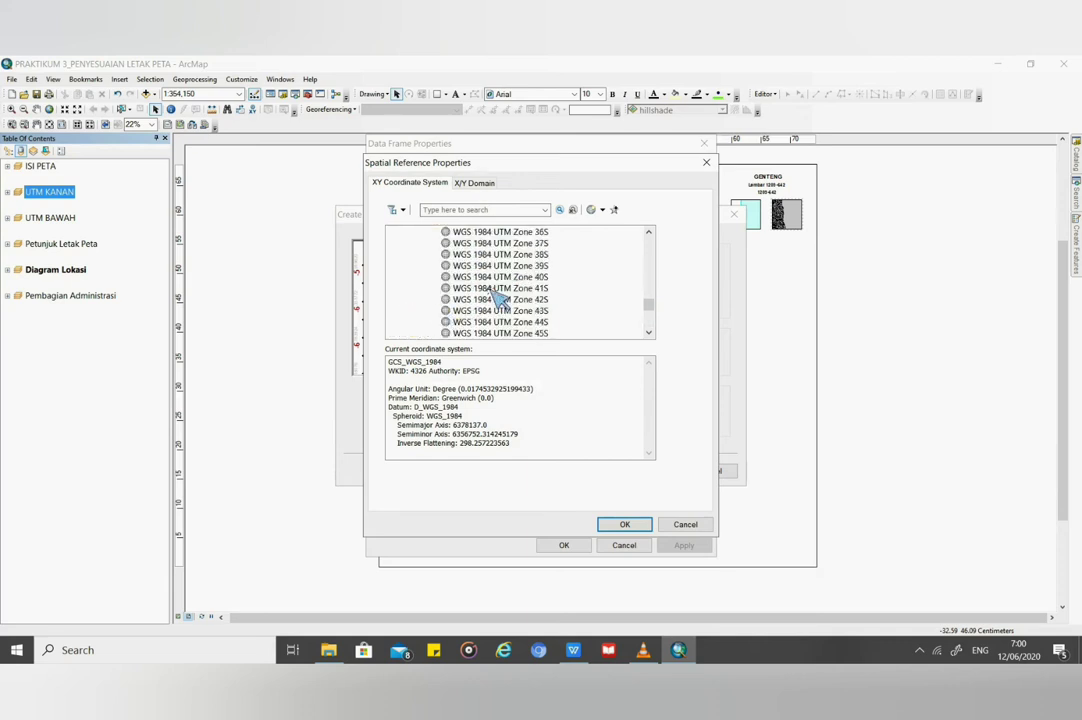
scroll(560, 291, "up", 1)
scroll(560, 282, "up", 1)
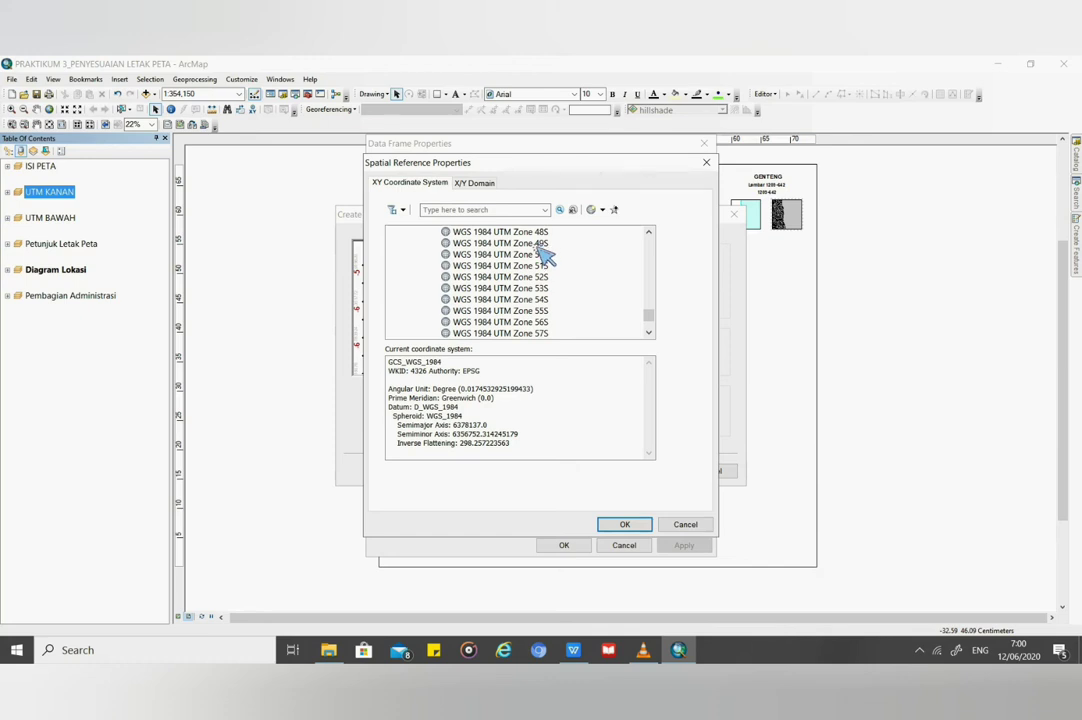
left_click(500, 243)
left_click(624, 524)
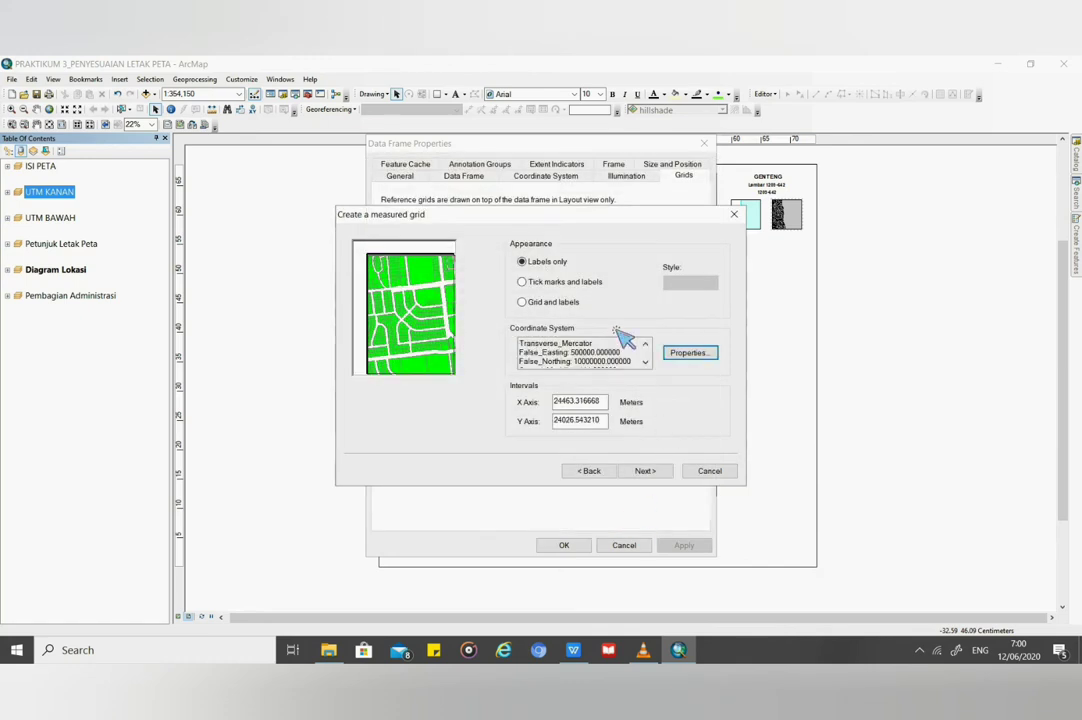
Step: Finish creating the measured grid with the default axis, text and border settings, stored as a fixed grid that updates with the data frame
left_click(647, 471)
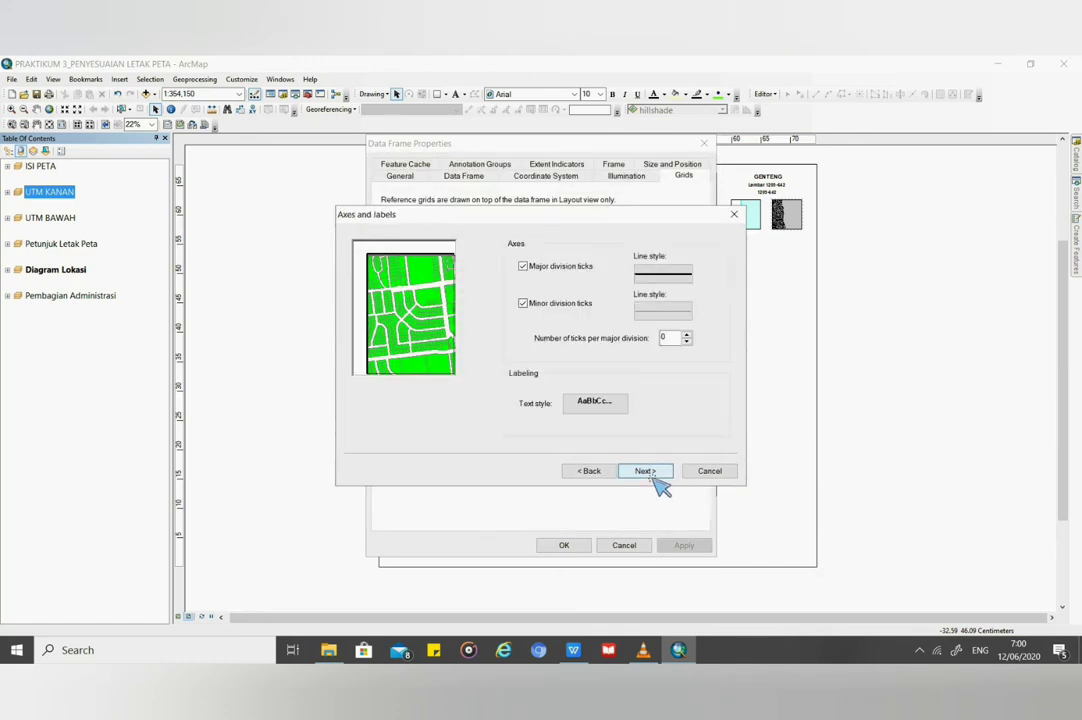
left_click(650, 472)
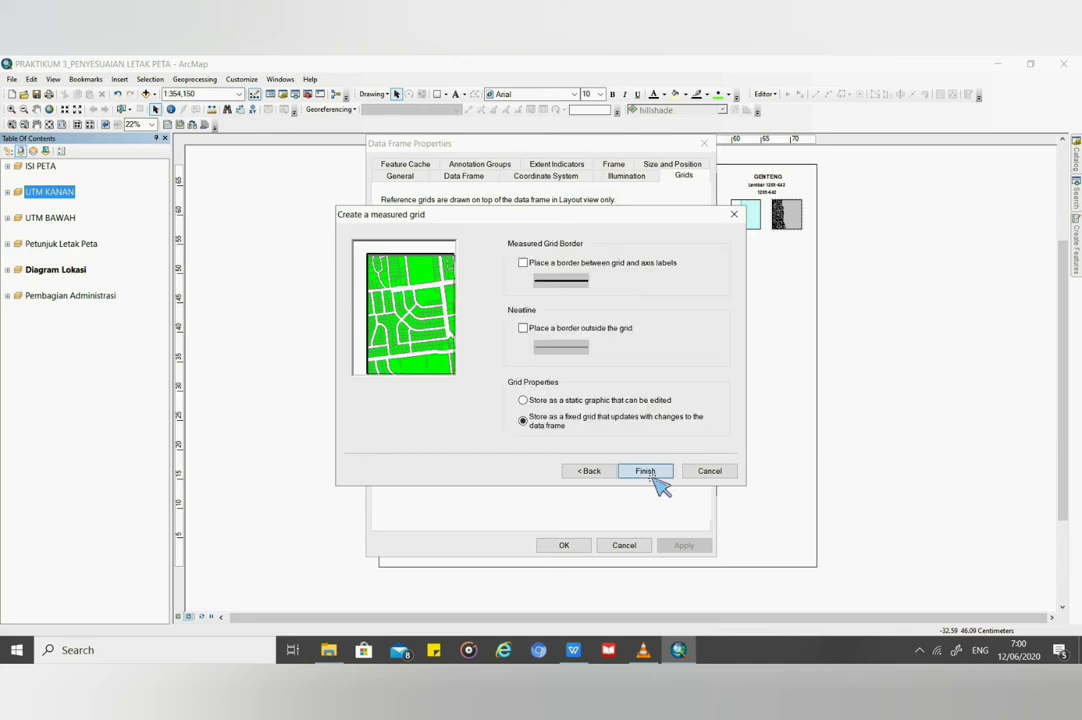
left_click(650, 472)
Step: In the UTM KANAN grid's properties, keep major division ticks on the right axis only and turn off all subdivision ticks
left_click_drag(653, 143, 514, 161)
left_click(528, 311)
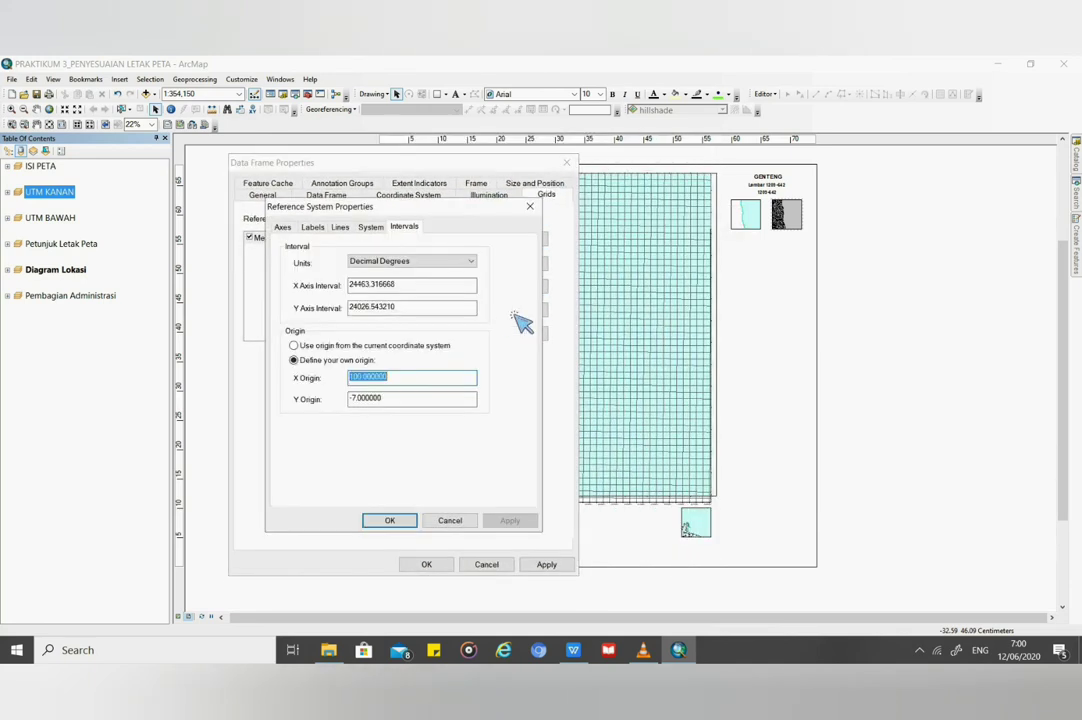
left_click(284, 228)
left_click(293, 262)
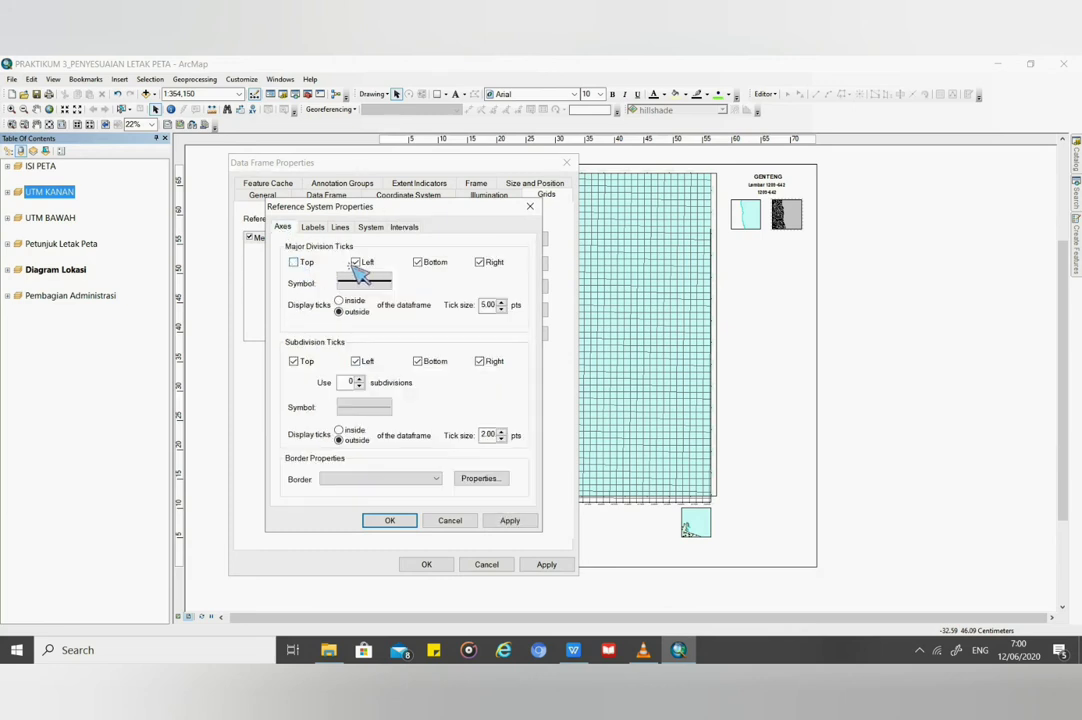
left_click(356, 262)
left_click(424, 264)
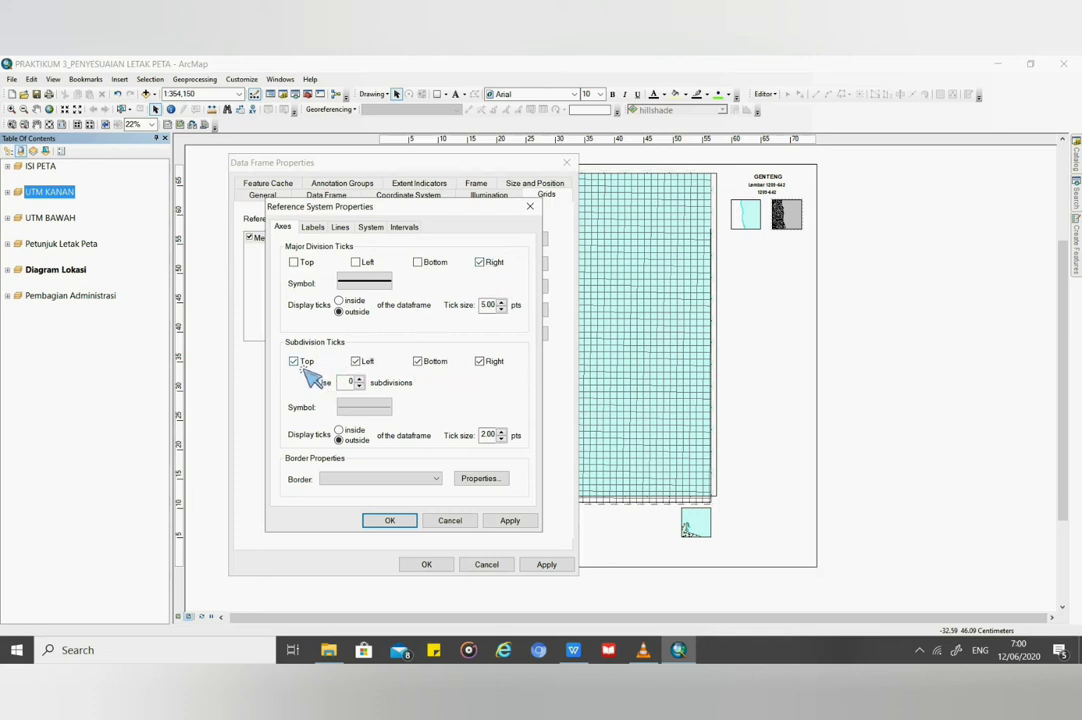
left_click(362, 362)
left_click(490, 366)
Step: Set the grid labels to size 10, show them on the right axis only, and turn off vertical orientation for the left labels
left_click(318, 230)
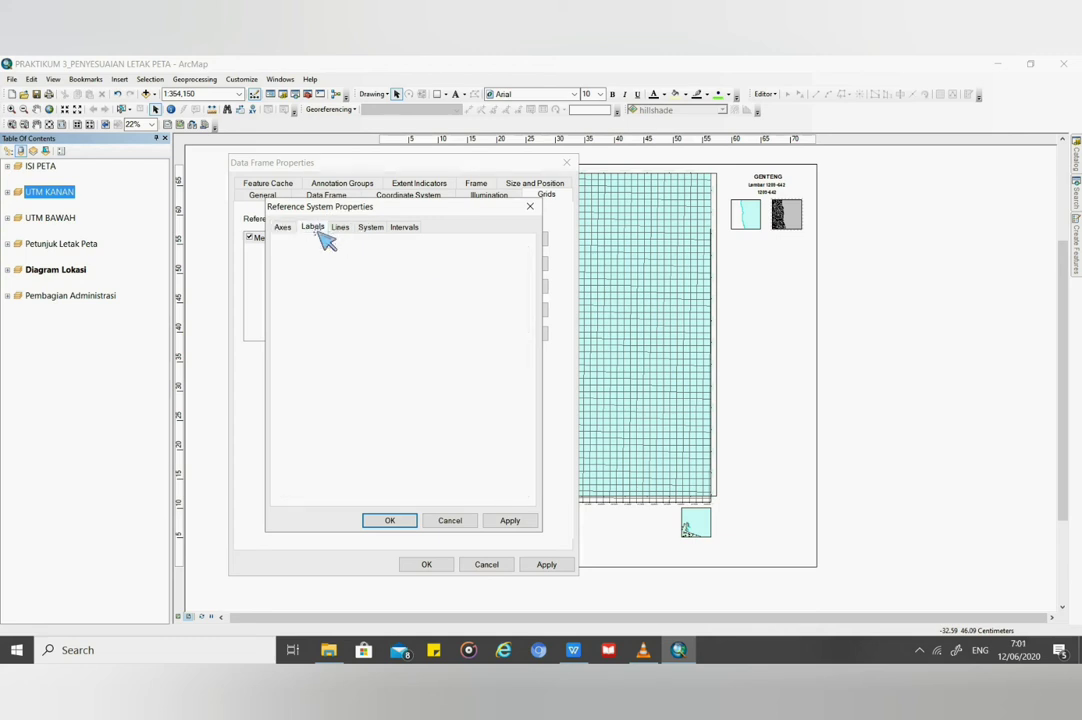
left_click(370, 360)
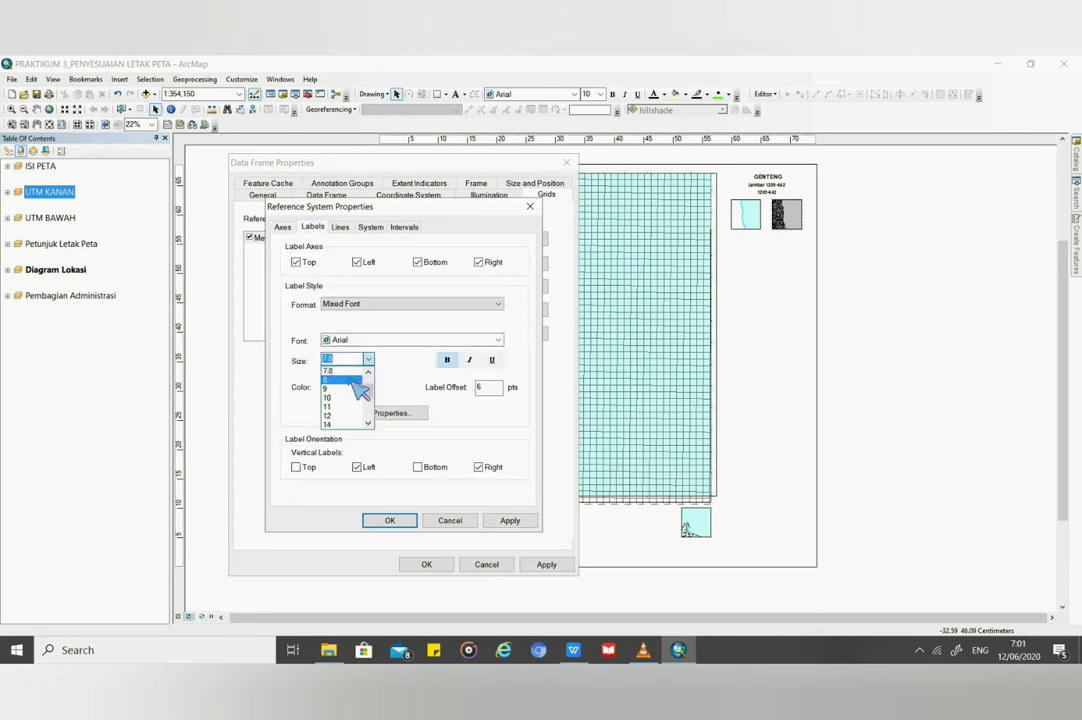
left_click(337, 398)
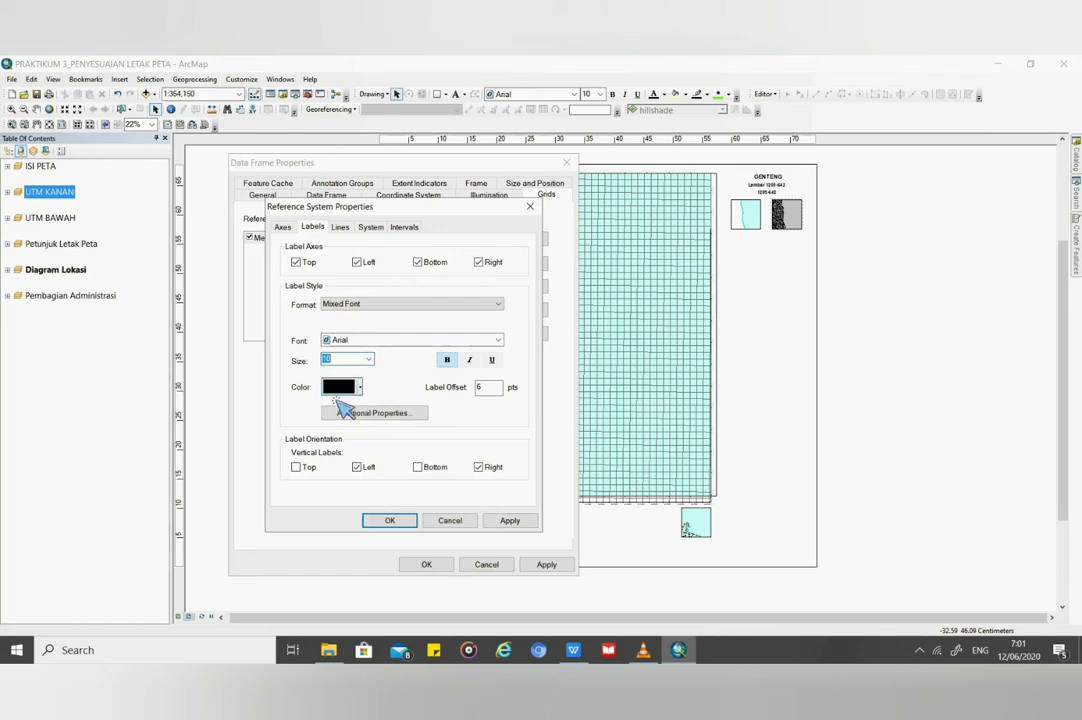
left_click(358, 467)
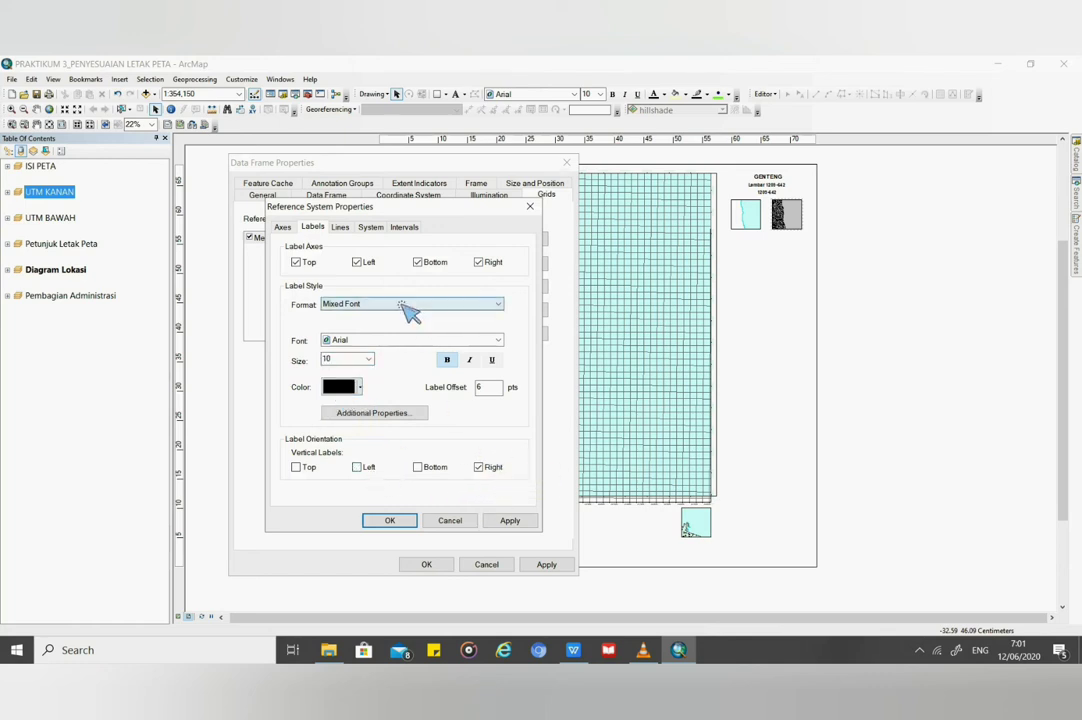
left_click(297, 262)
left_click(358, 262)
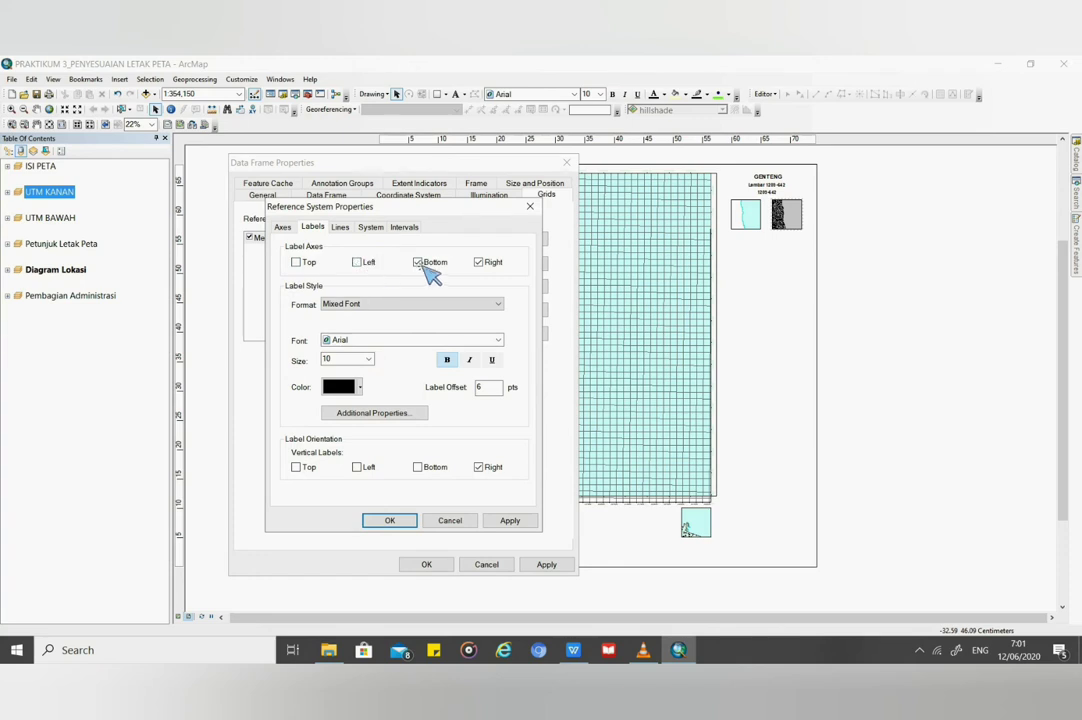
left_click(419, 262)
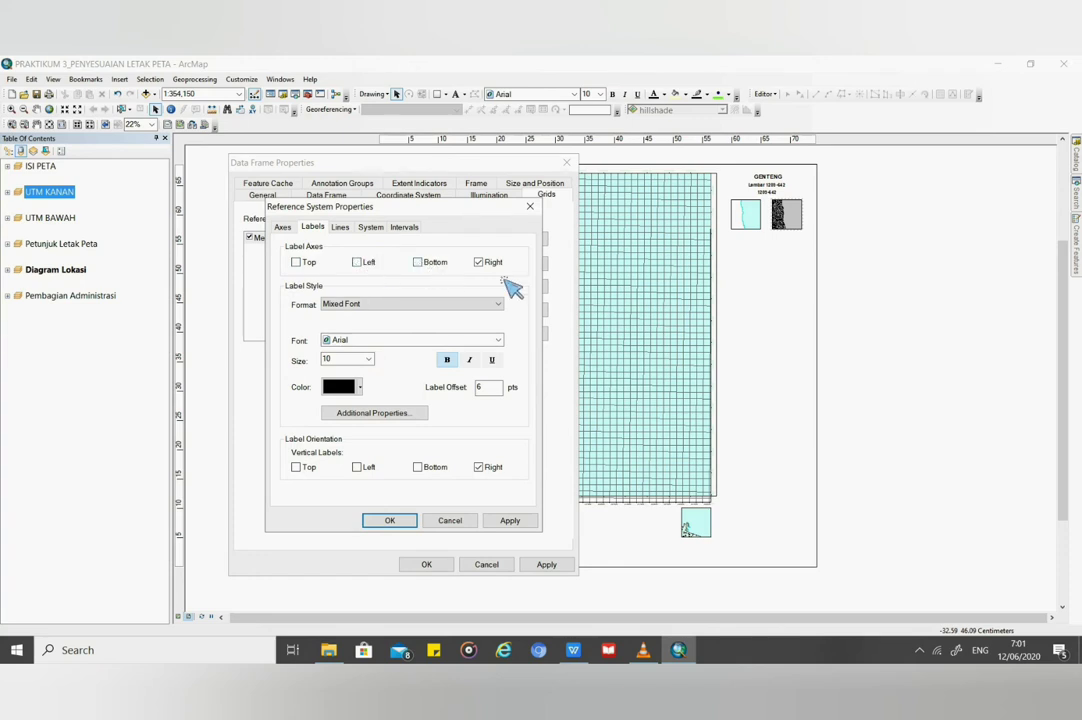
left_click(283, 228)
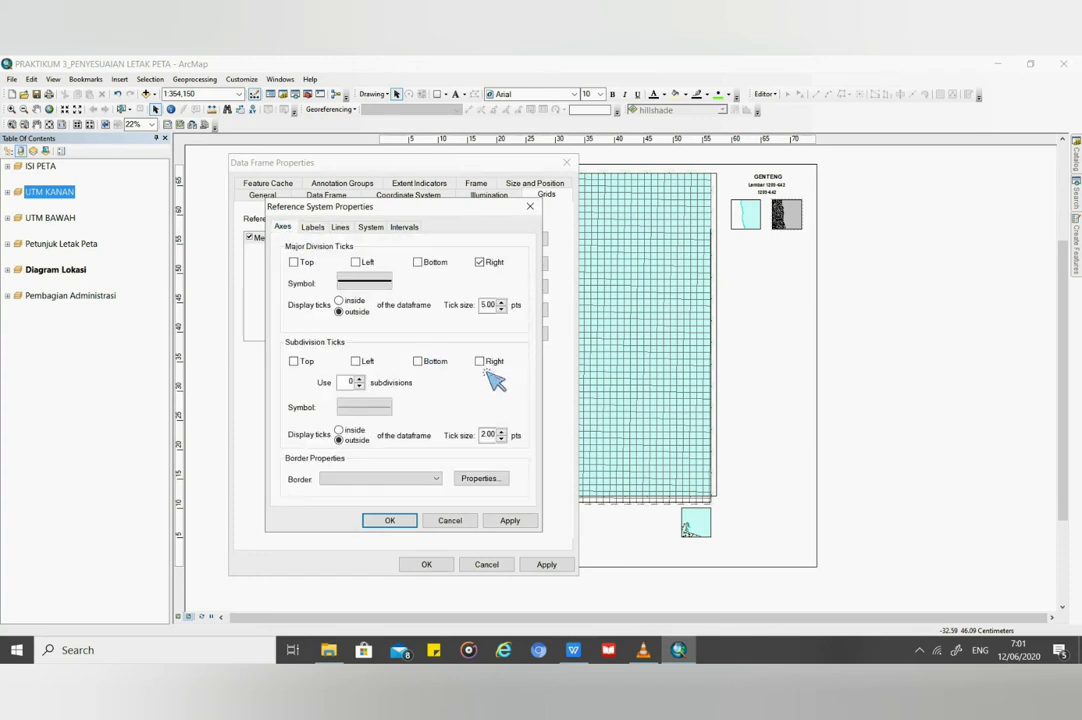
Step: Set the grid's interval units to Meters with X and Y axis intervals of 2500, and apply the grid to the UTM KANAN data frame
left_click(404, 228)
left_click(414, 263)
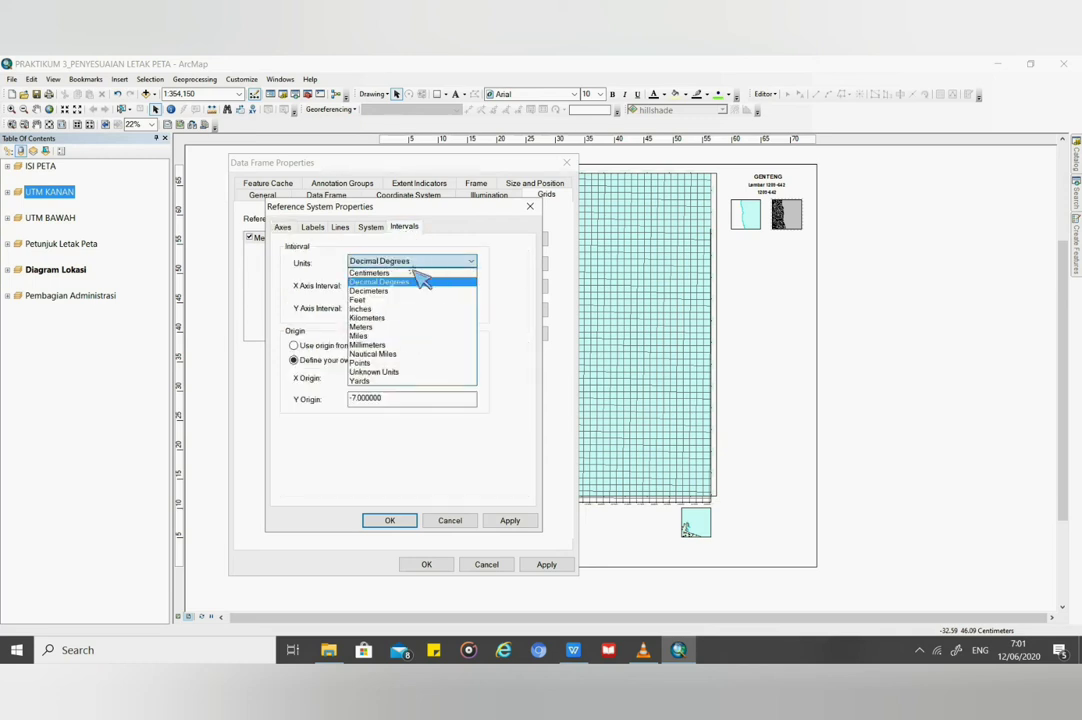
left_click(380, 327)
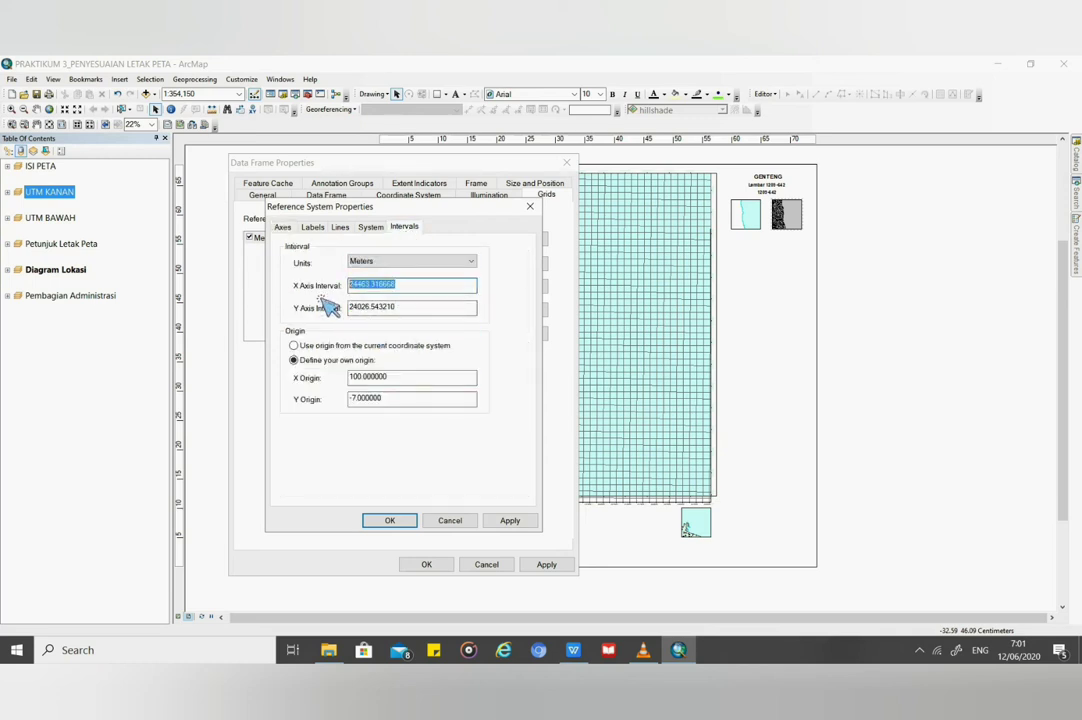
type("2500")
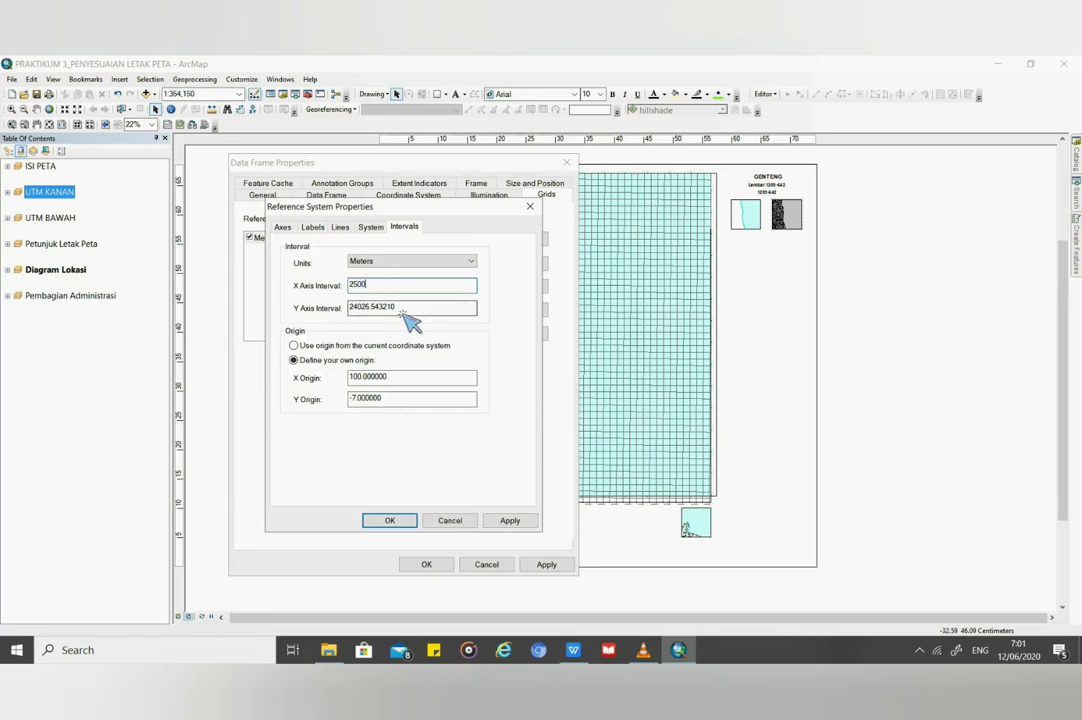
key("Tab")
type("2500")
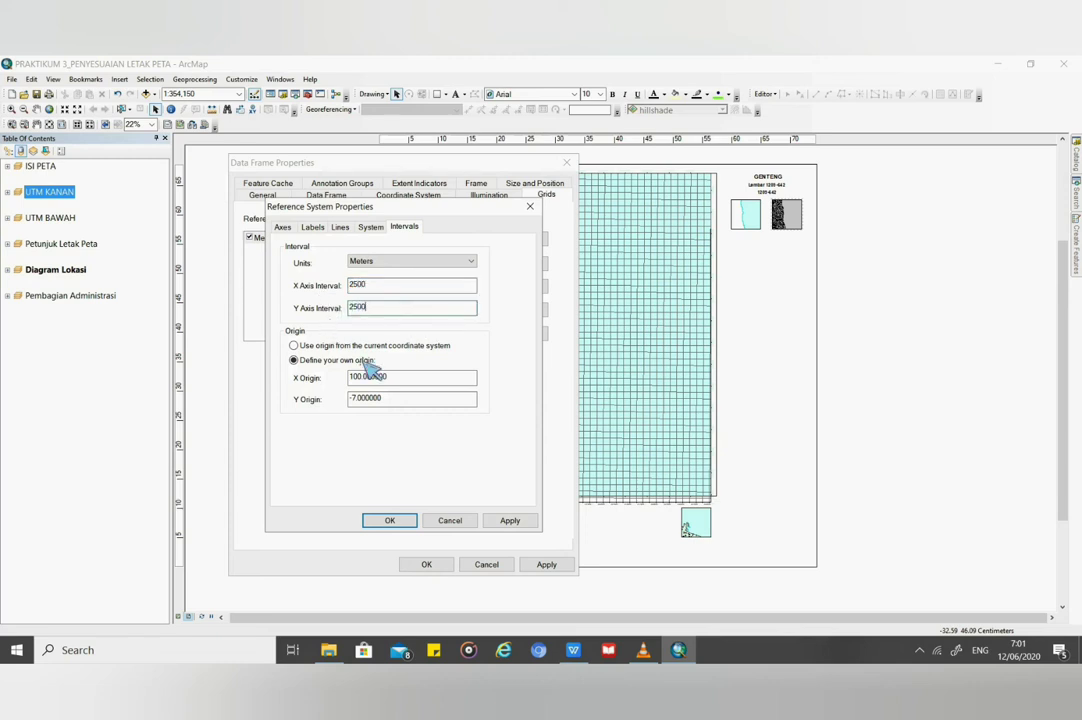
key("Tab")
left_click(510, 521)
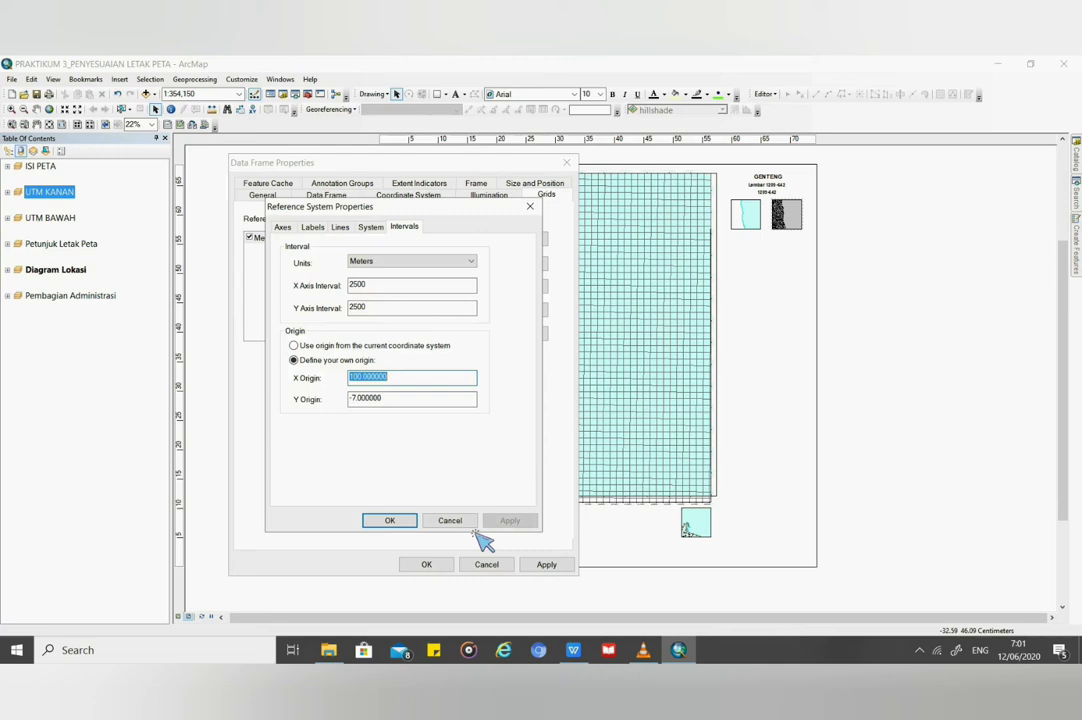
left_click(410, 523)
left_click(533, 567)
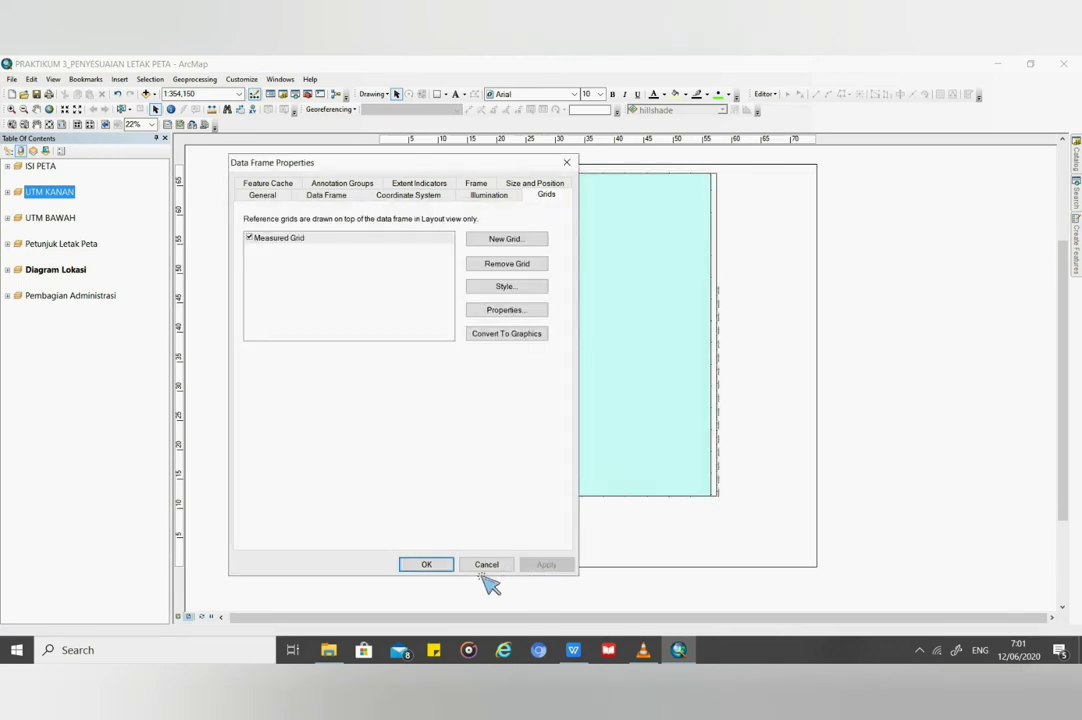
left_click(440, 567)
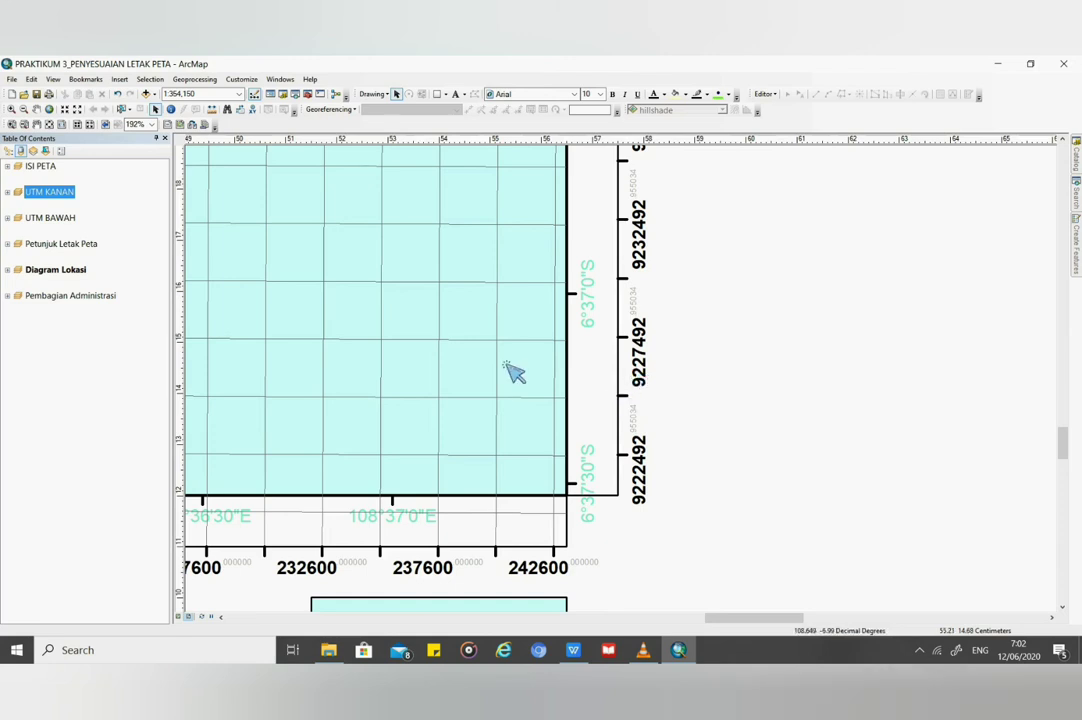
left_click_drag(514, 372, 640, 394)
left_click_drag(570, 355, 720, 369)
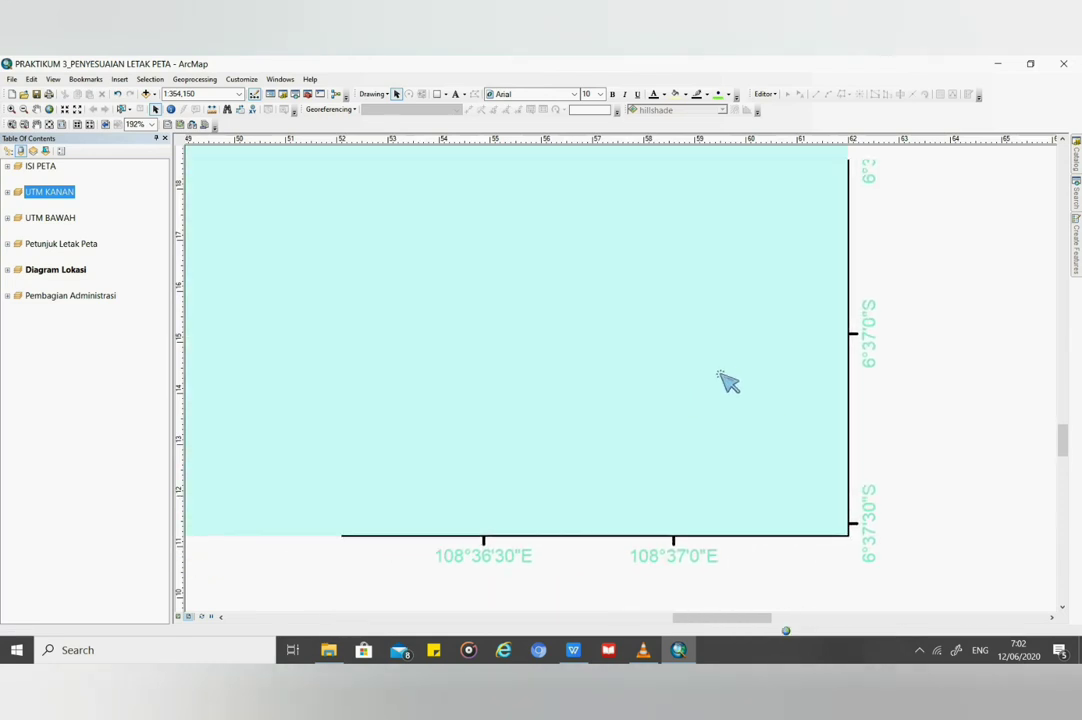
scroll(731, 401, "up", 2)
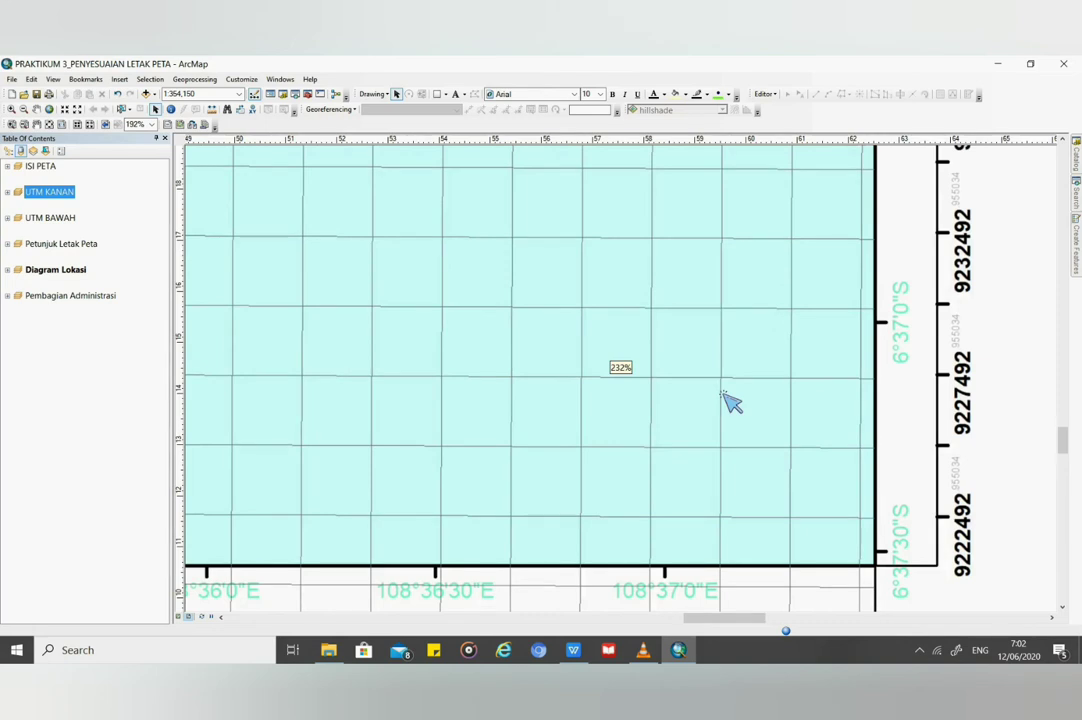
scroll(731, 401, "down", 3)
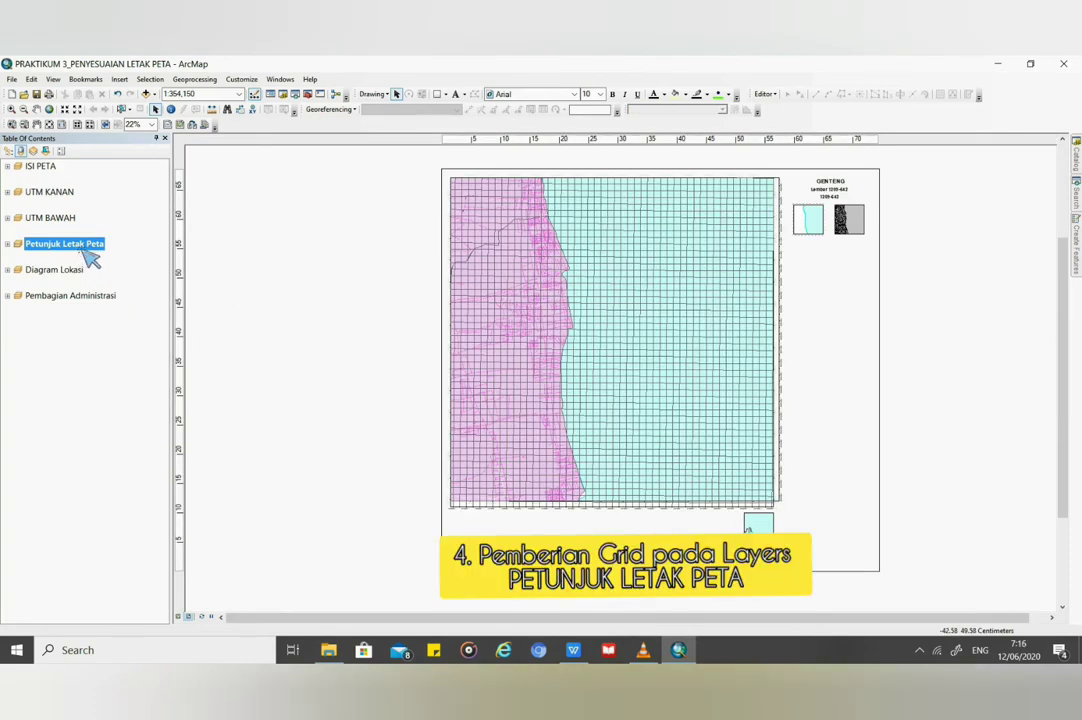
Step: Create a graticule for the Petunjuk Letak Peta data frame with 30-second latitude and longitude intervals and default axis, label and border settings
right_click(90, 256)
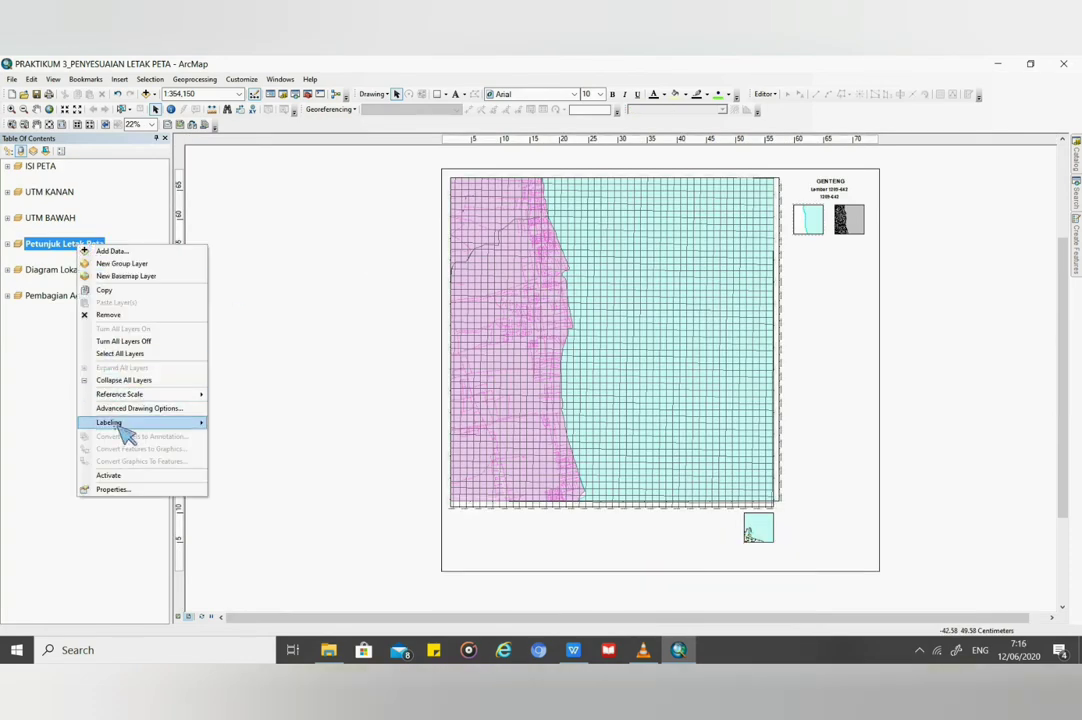
left_click(128, 492)
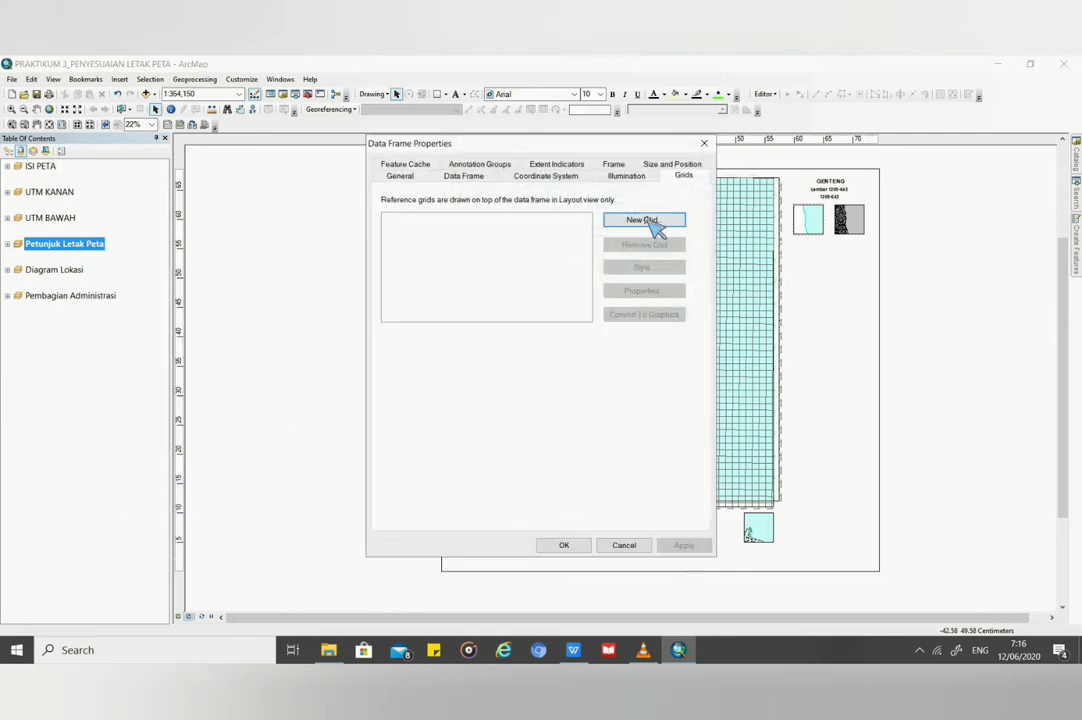
left_click(645, 221)
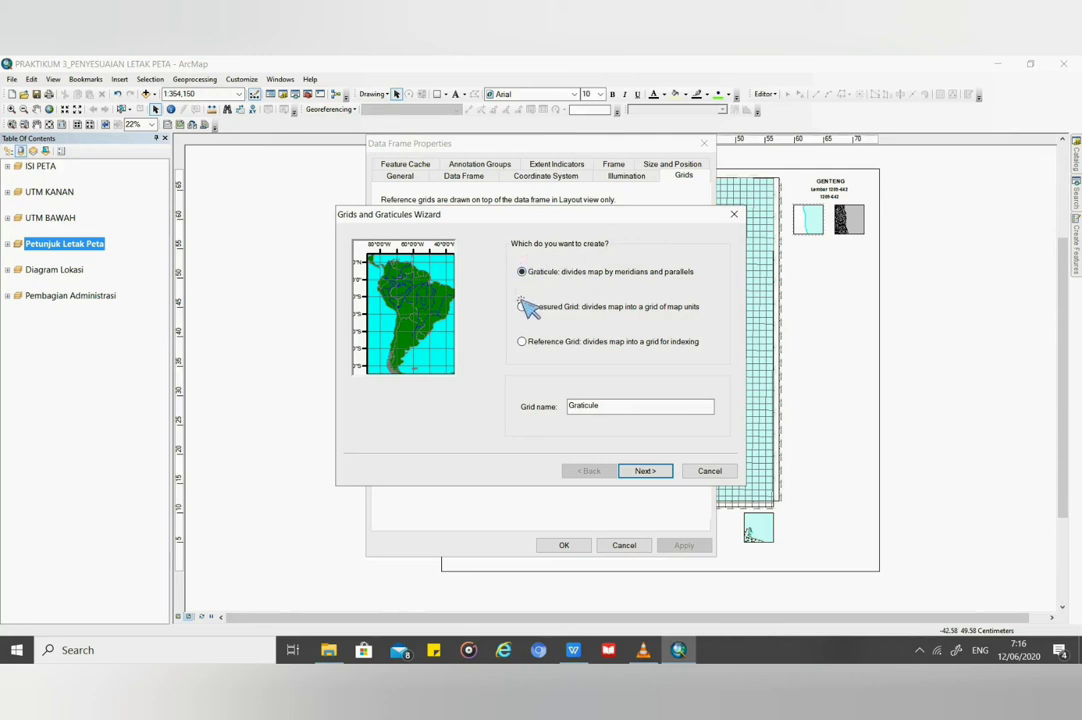
left_click(655, 474)
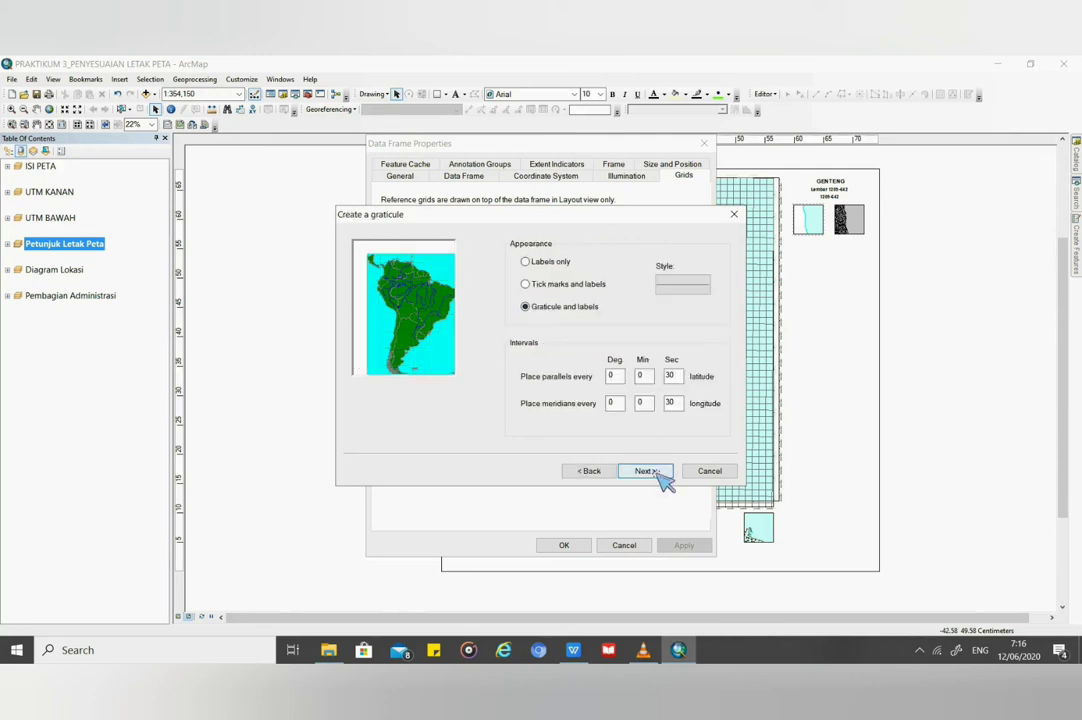
left_click(657, 477)
left_click(657, 477)
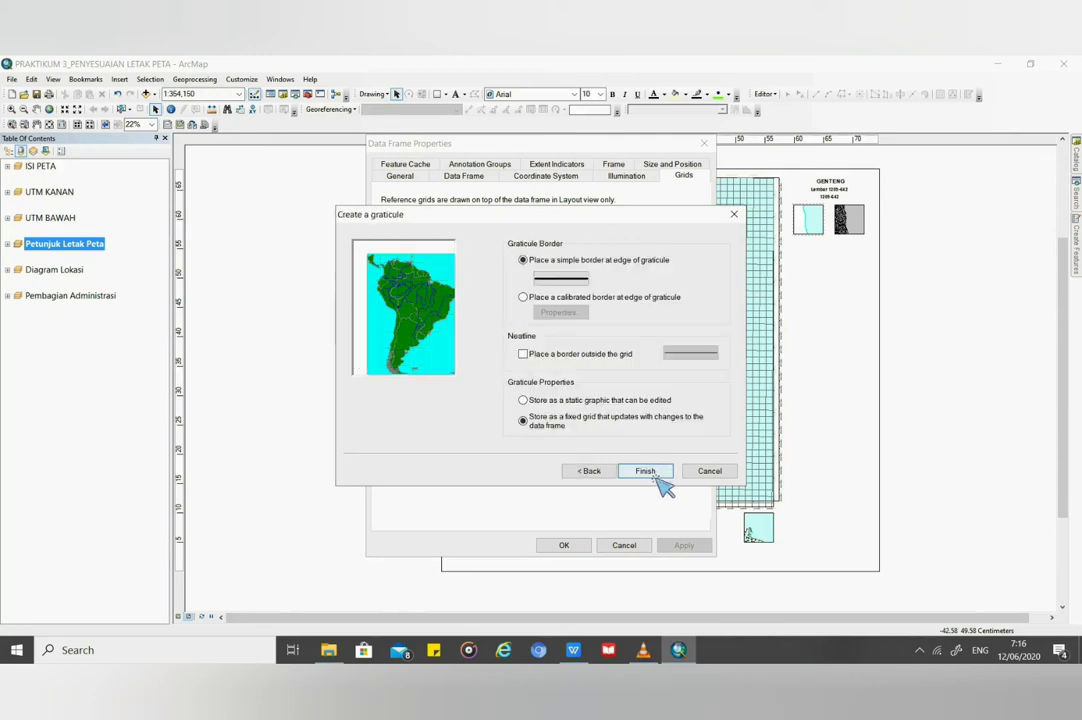
left_click(657, 477)
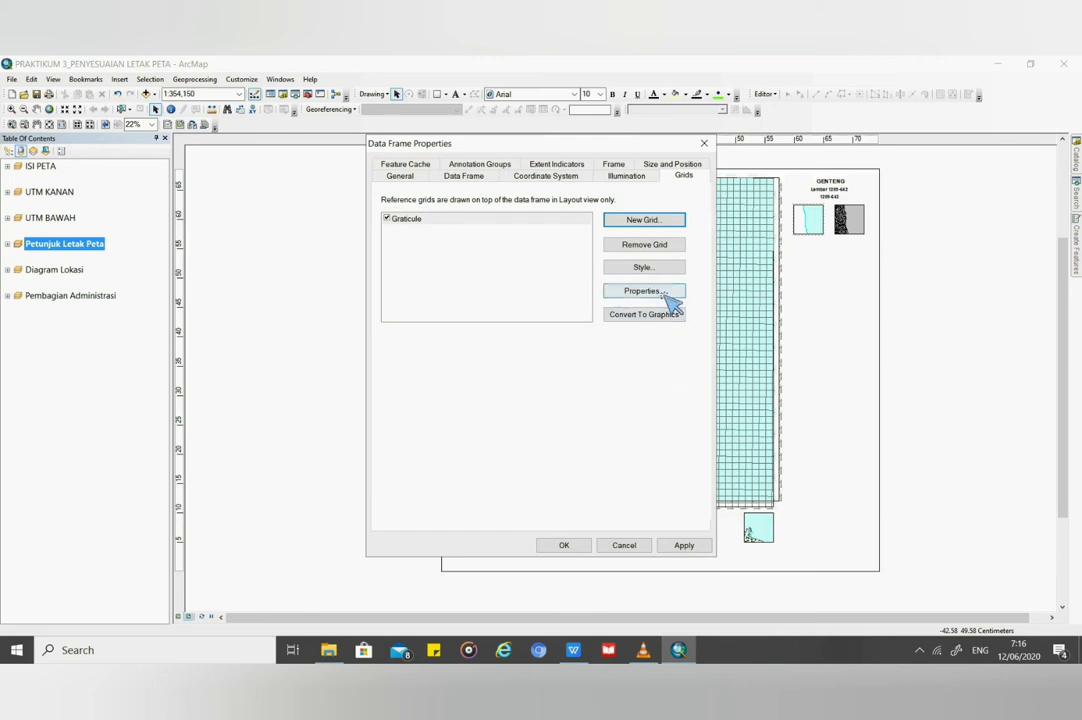
Step: In the Petunjuk Letak Peta graticule's properties, turn off all major division ticks and all subdivision ticks
left_click(664, 297)
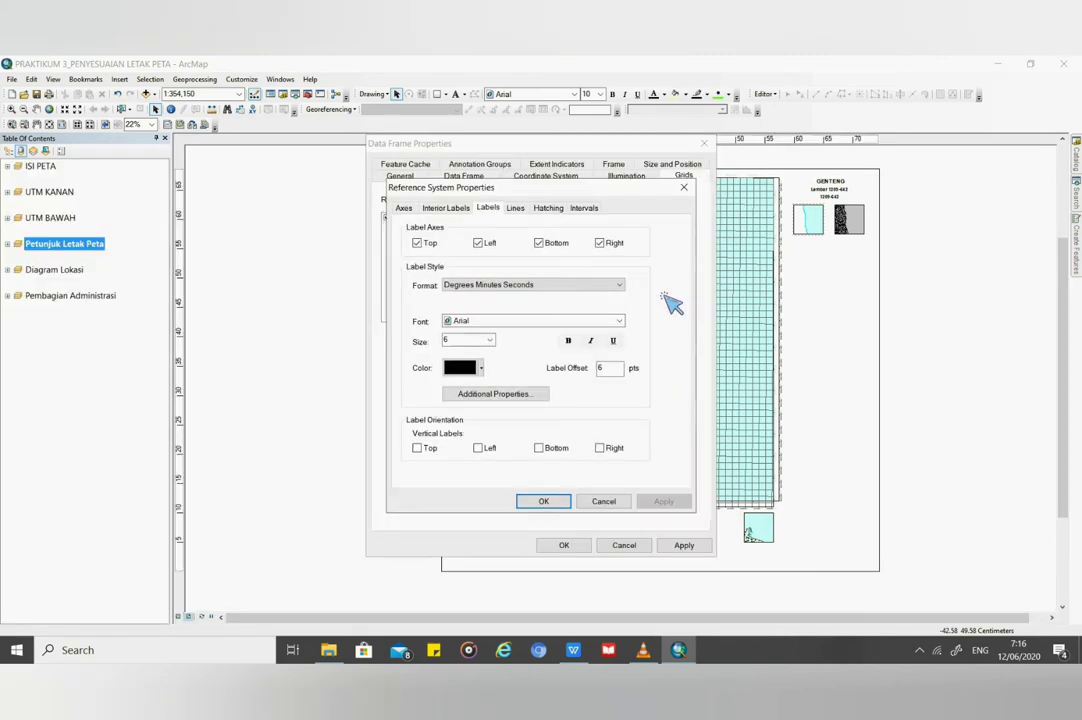
left_click(403, 207)
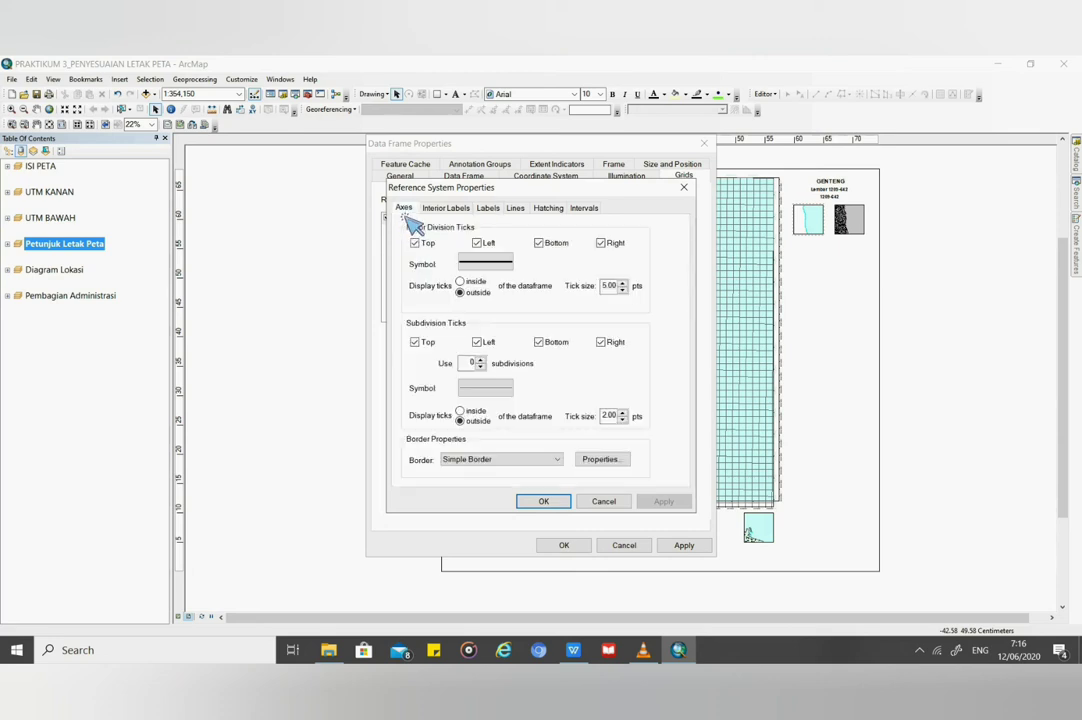
left_click(428, 243)
left_click(539, 243)
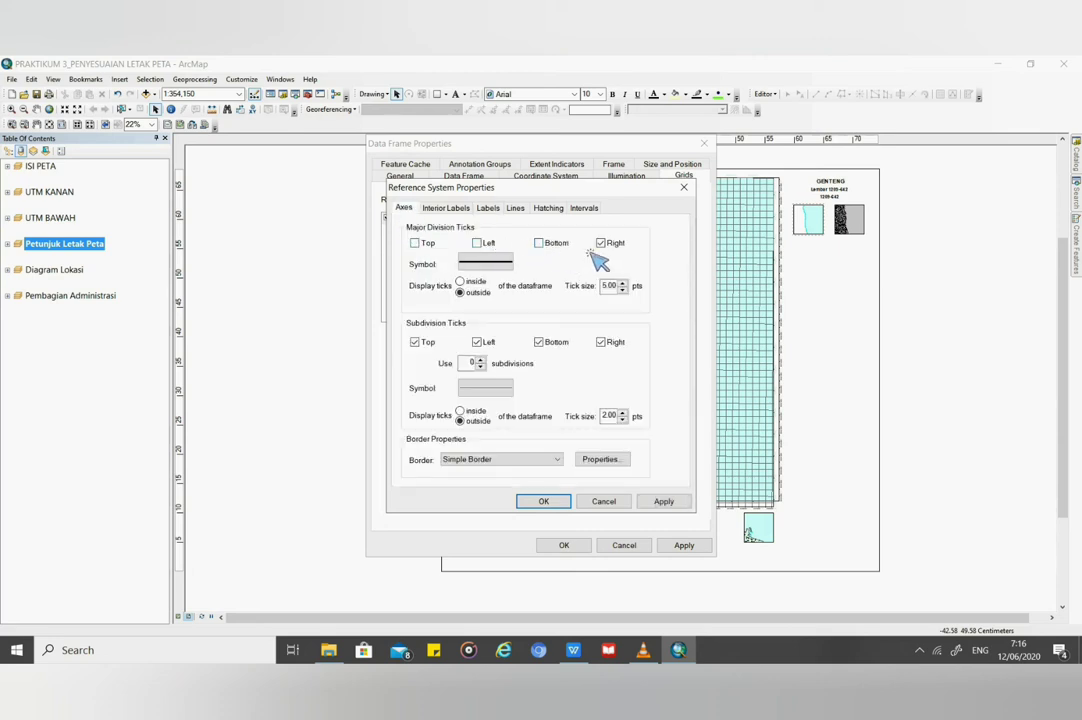
left_click(601, 243)
left_click(415, 342)
left_click(477, 342)
left_click(547, 348)
left_click(601, 342)
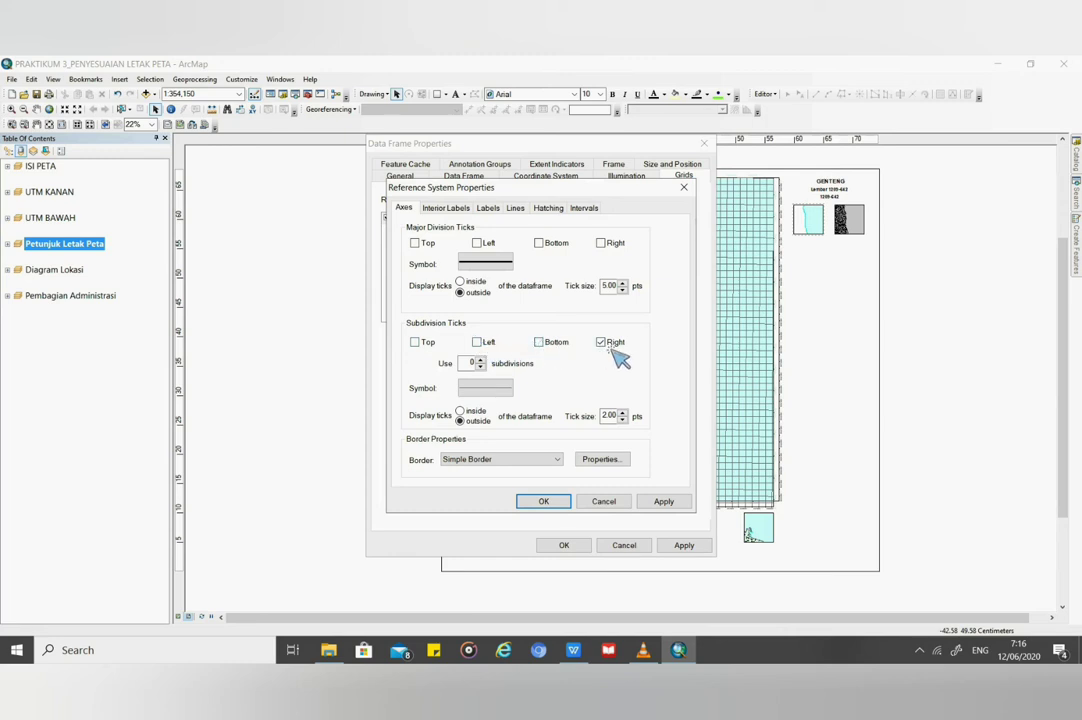
Step: Show the graticule labels on the left axis only and color them light green
left_click(489, 209)
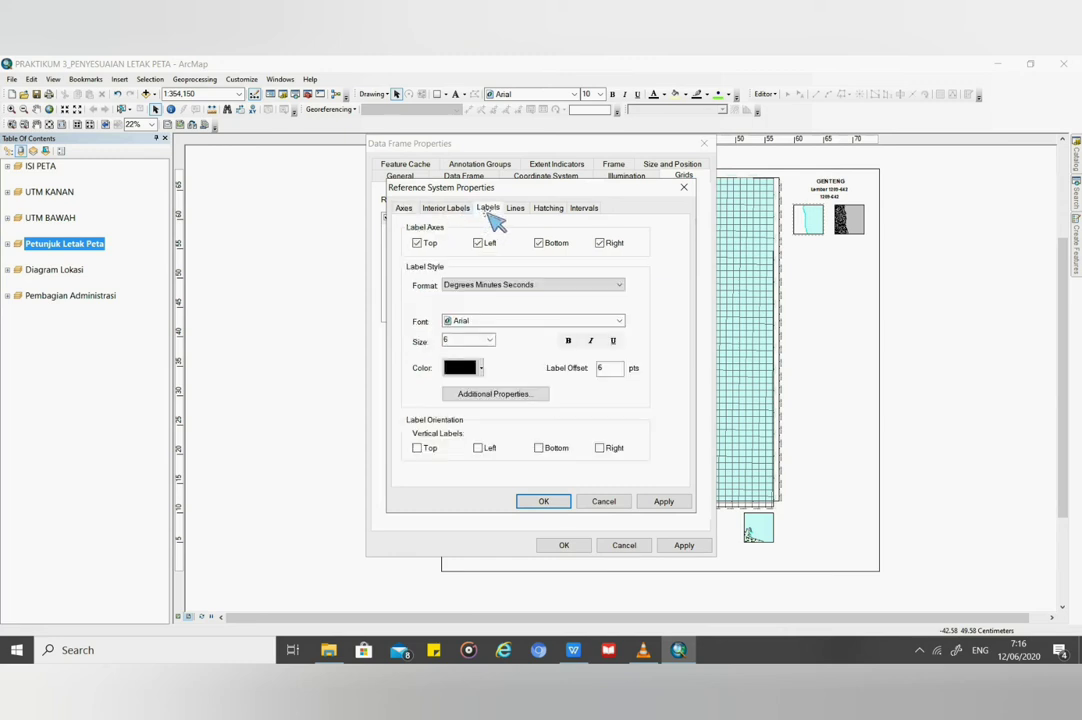
left_click(432, 245)
left_click(553, 245)
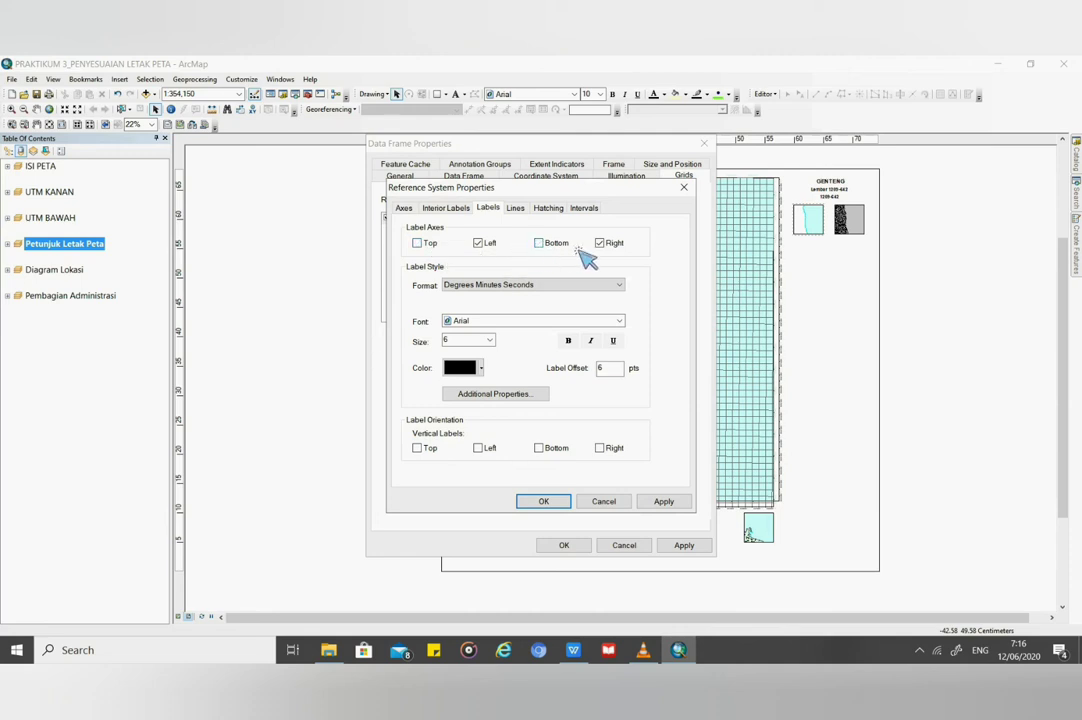
left_click(483, 368)
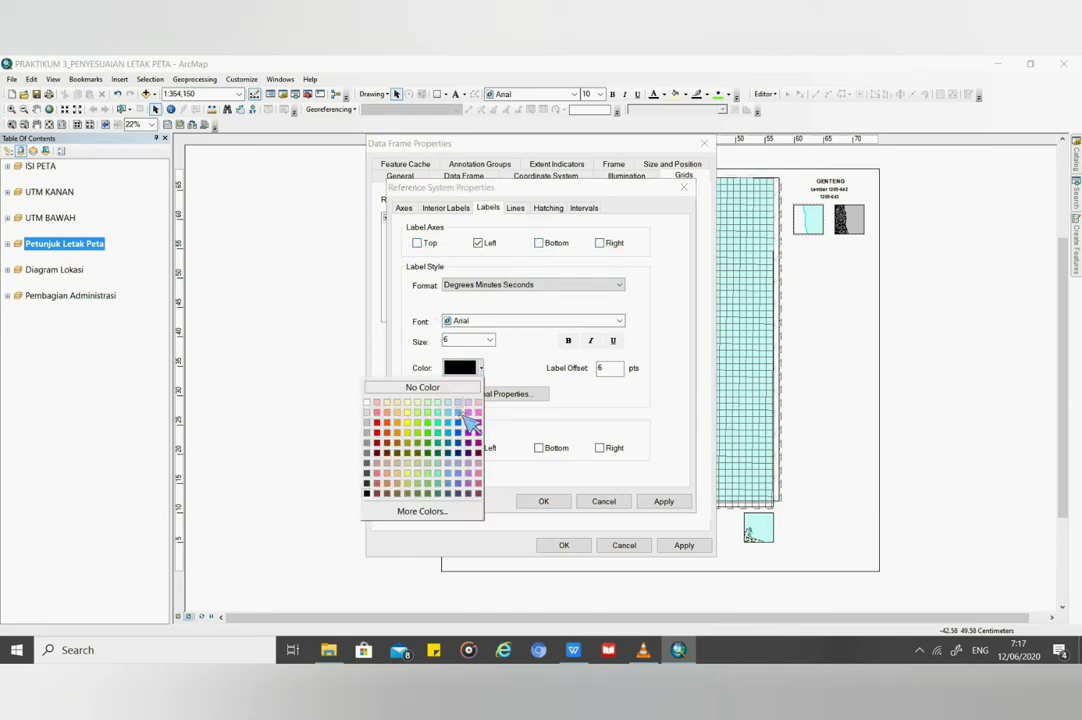
left_click(452, 487)
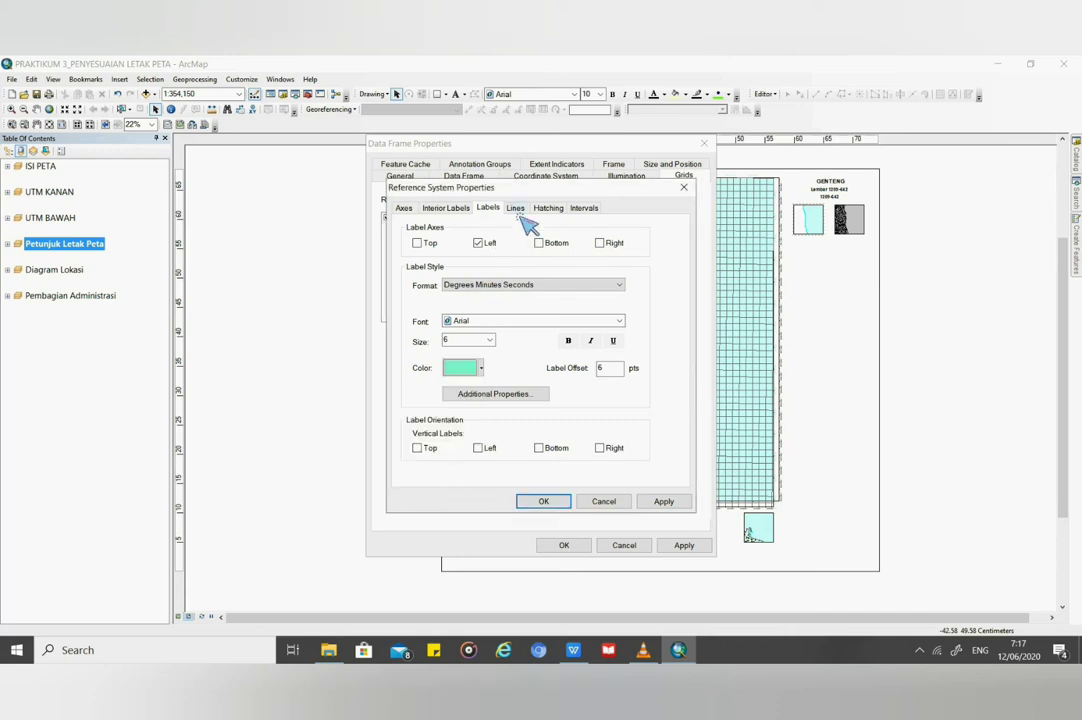
Step: Set the graticule to show neither lines nor ticks, and apply it to the Petunjuk Letak Peta data frame
left_click(517, 210)
left_click(440, 279)
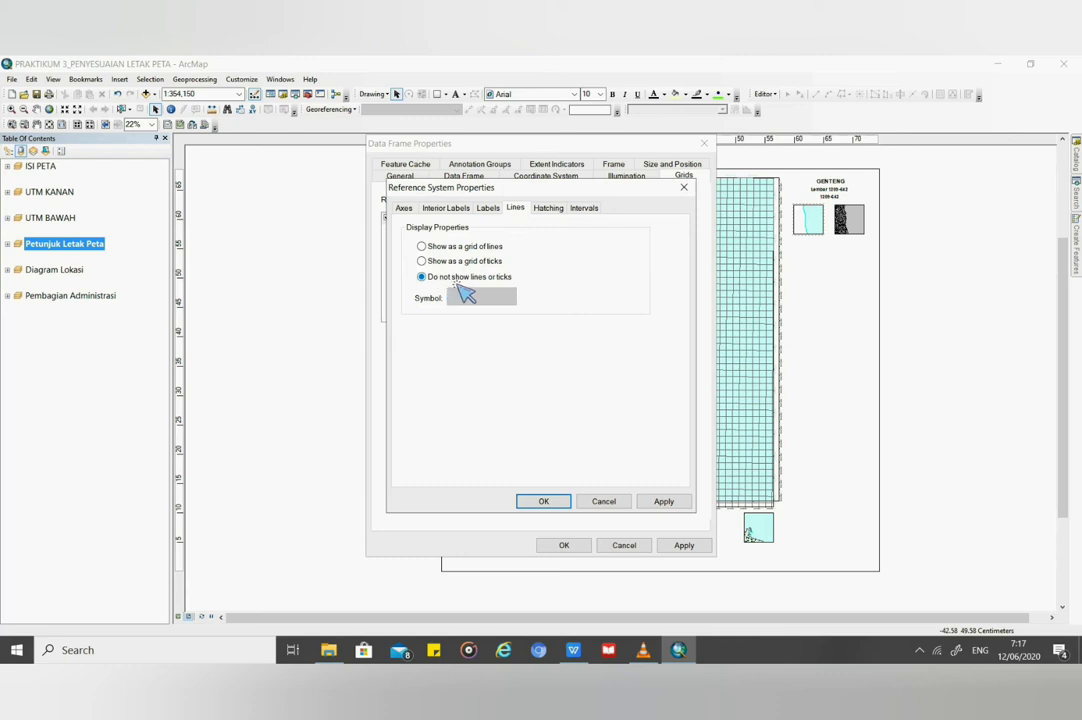
left_click(584, 208)
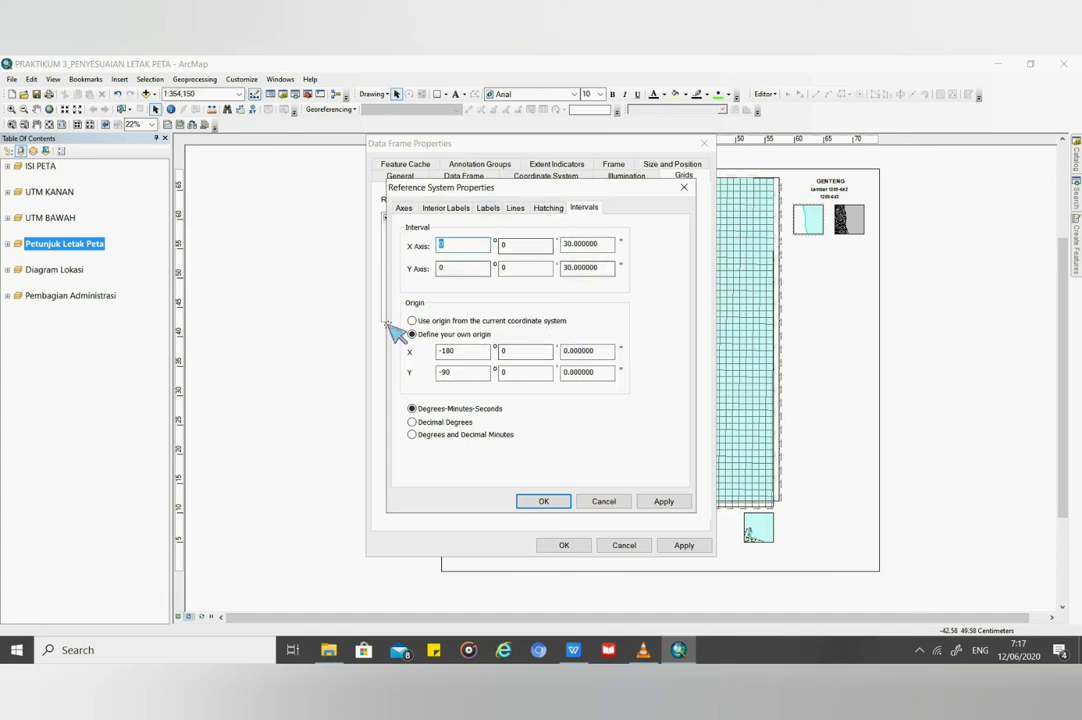
left_click(547, 503)
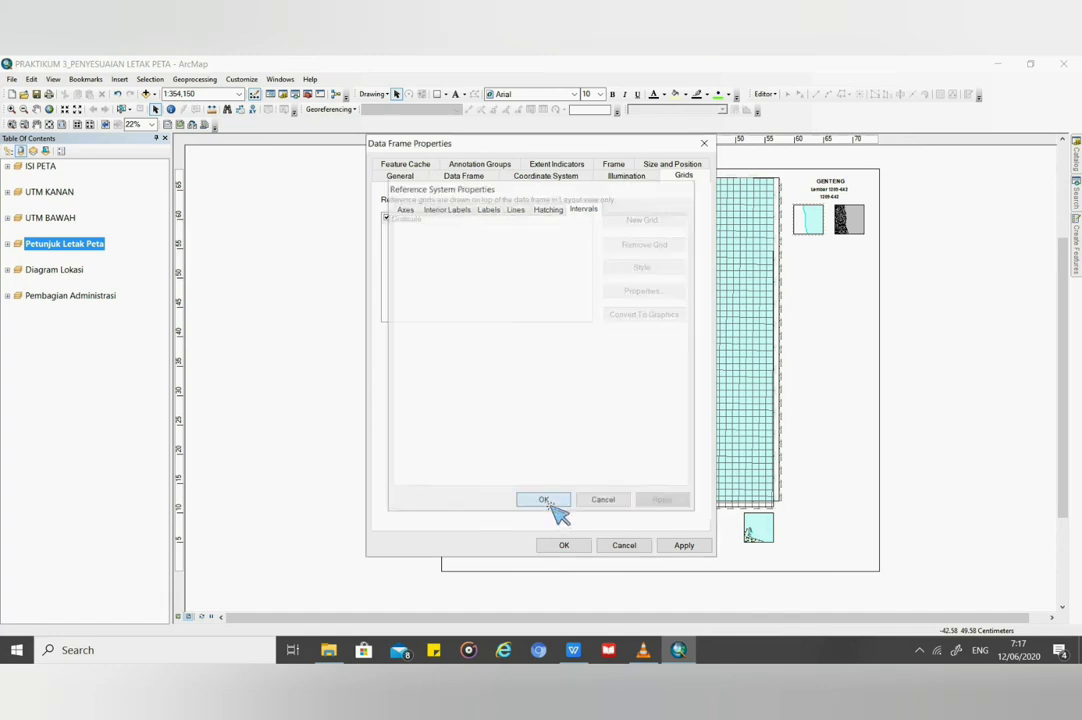
left_click(684, 546)
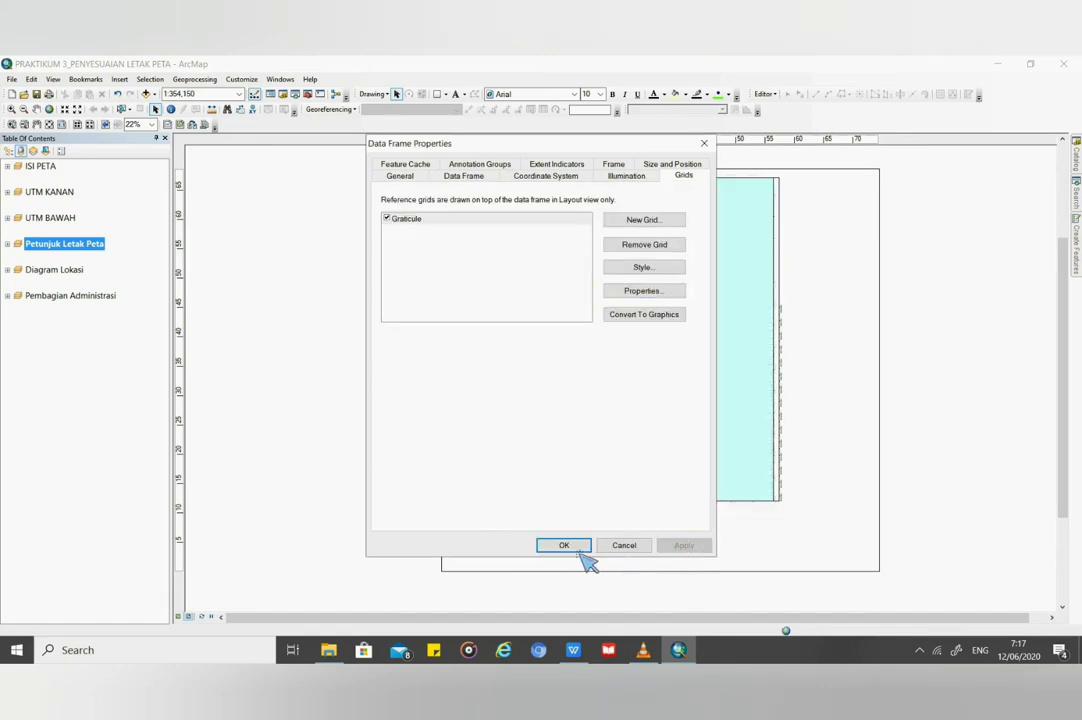
left_click(570, 547)
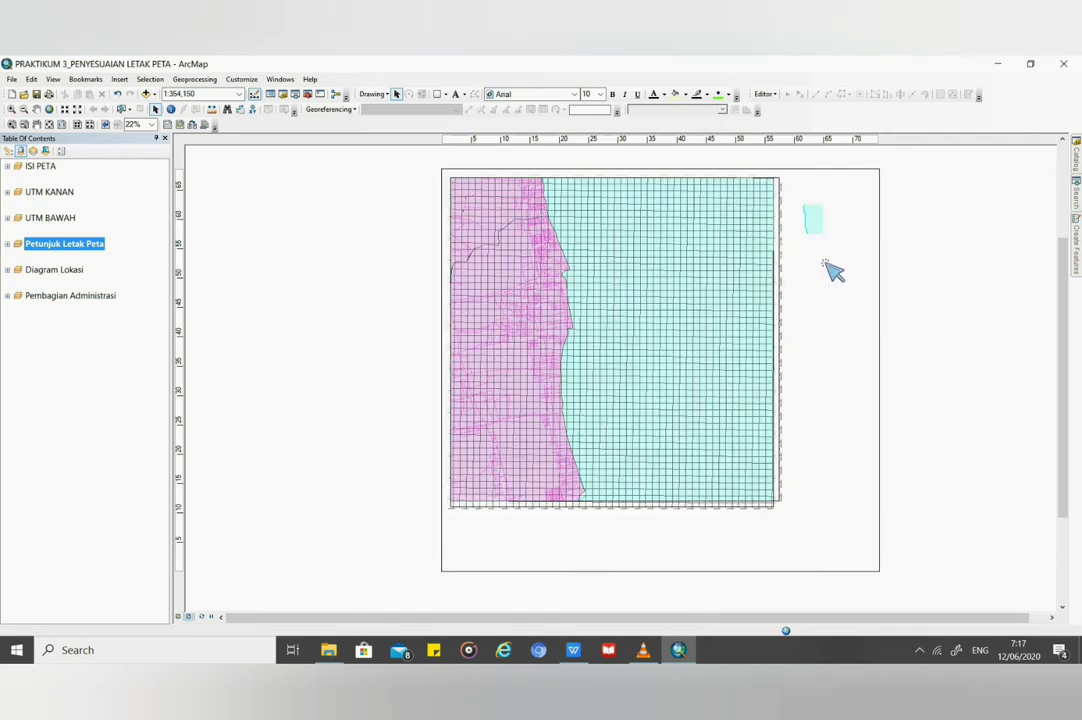
scroll(826, 222, "down", 8)
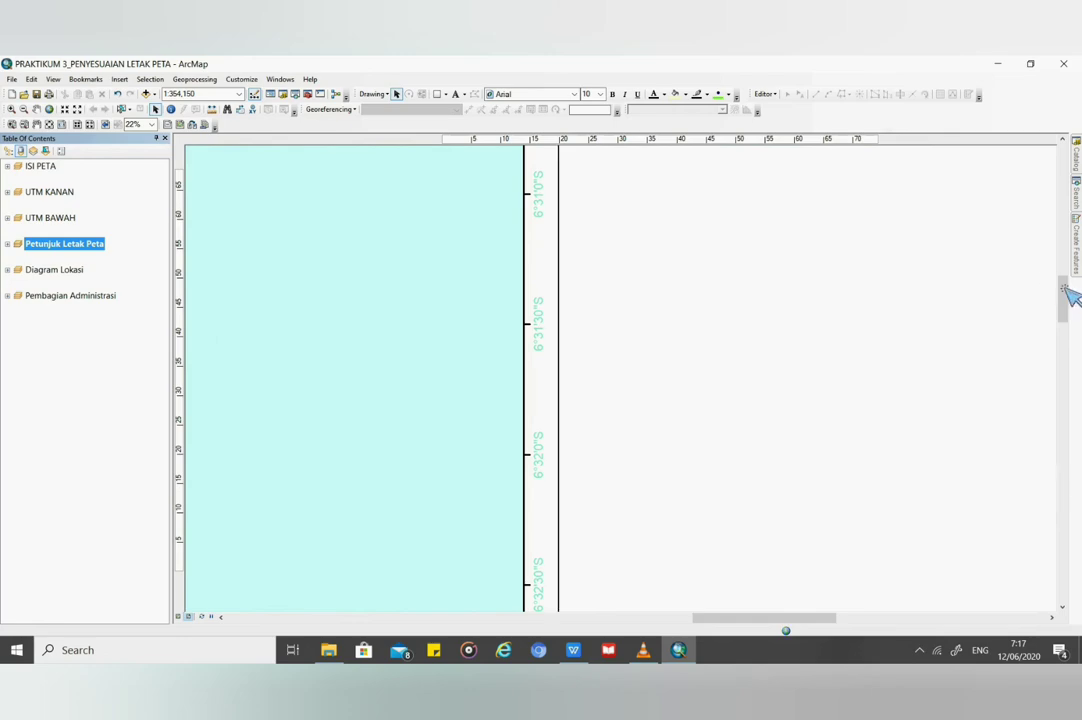
scroll(778, 368, "down", 5)
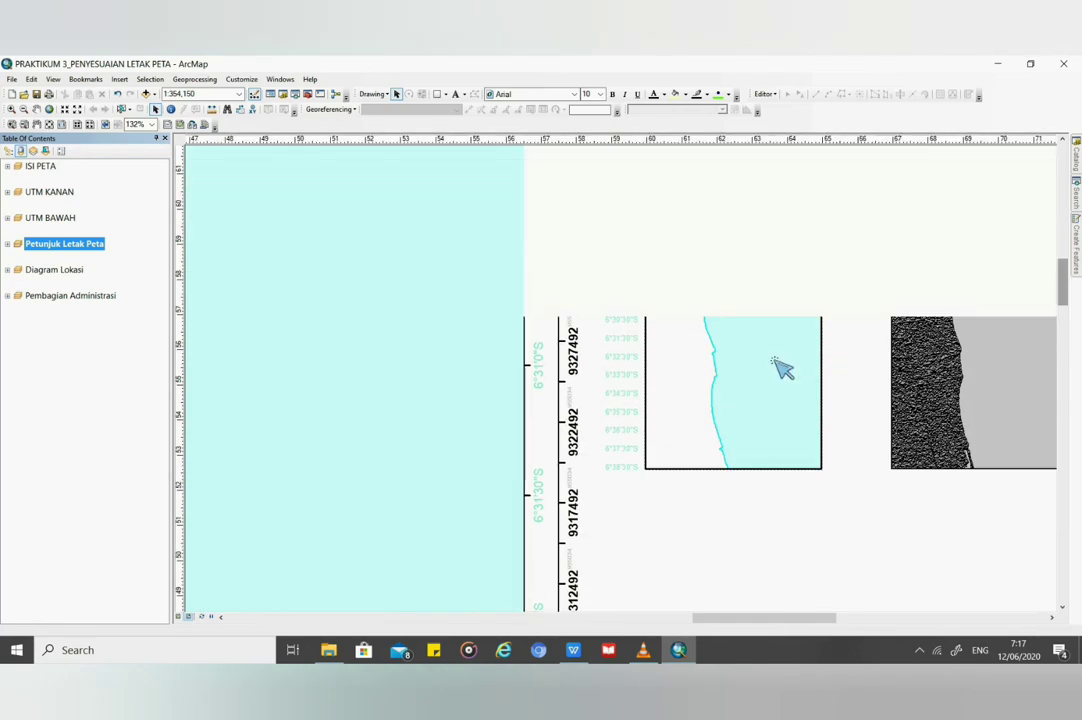
scroll(772, 370, "down", 1)
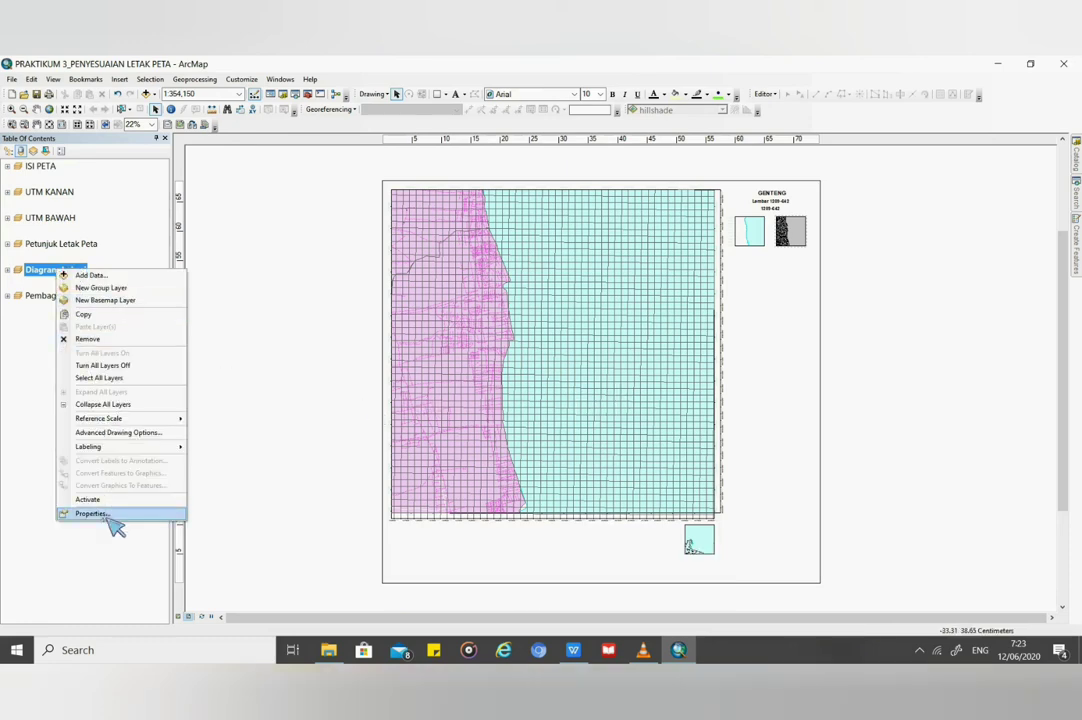
Step: Create a graticule for the Diagram Lokasi data frame with light green lines, 30-second intervals and the remaining default settings
left_click(110, 514)
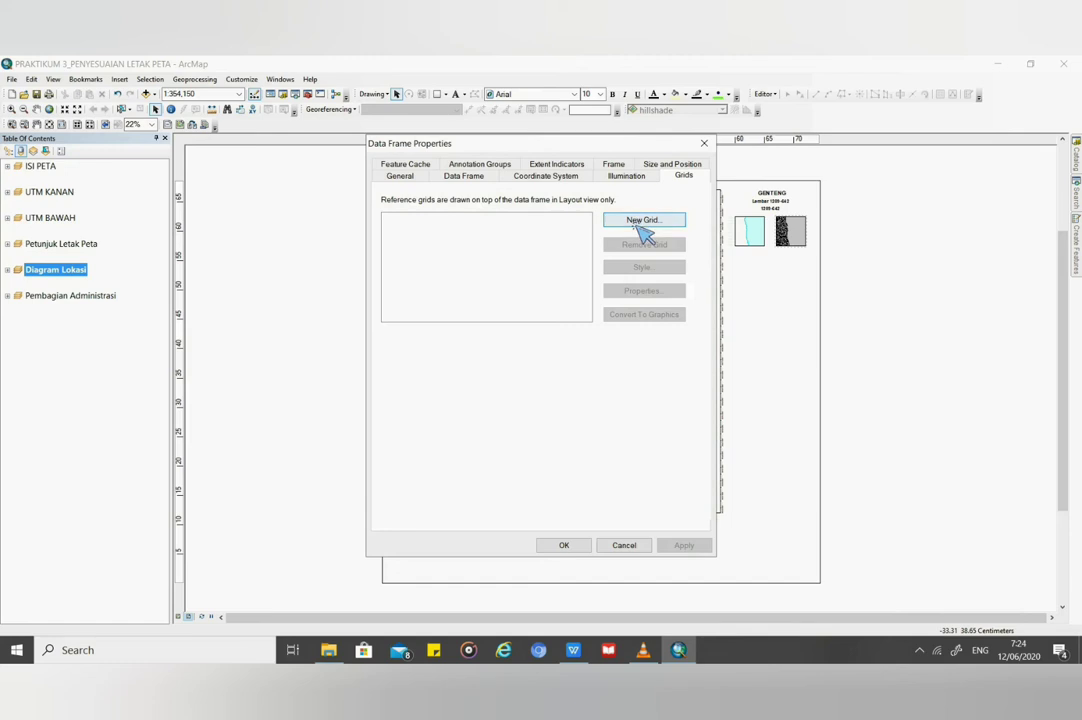
left_click(640, 228)
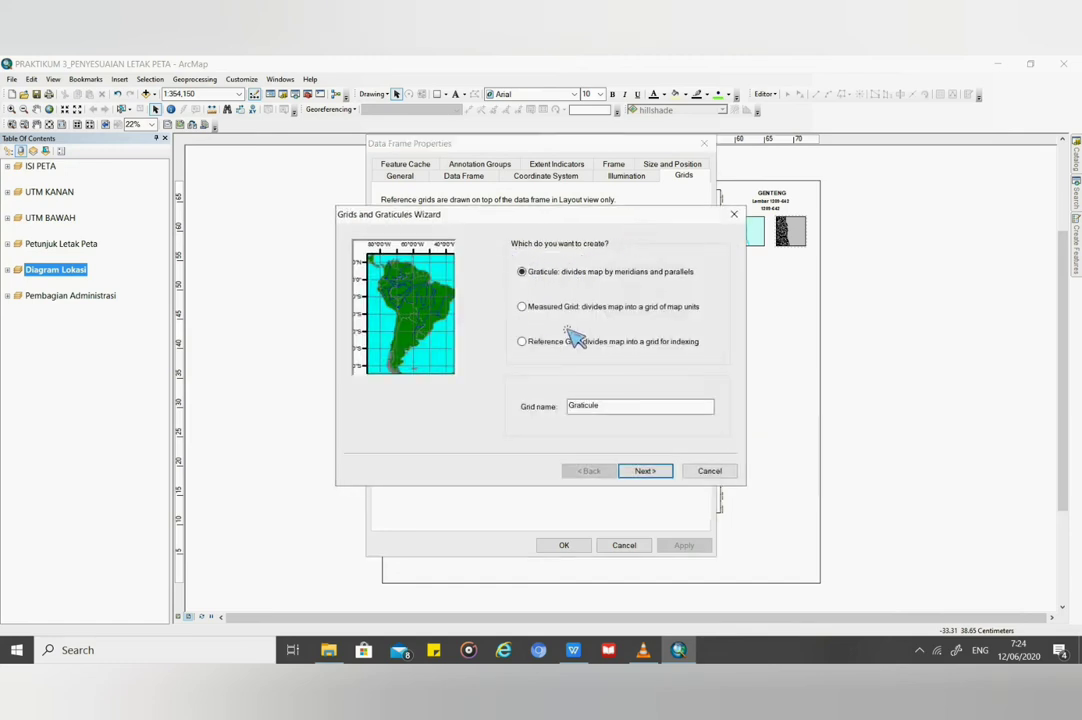
left_click(658, 473)
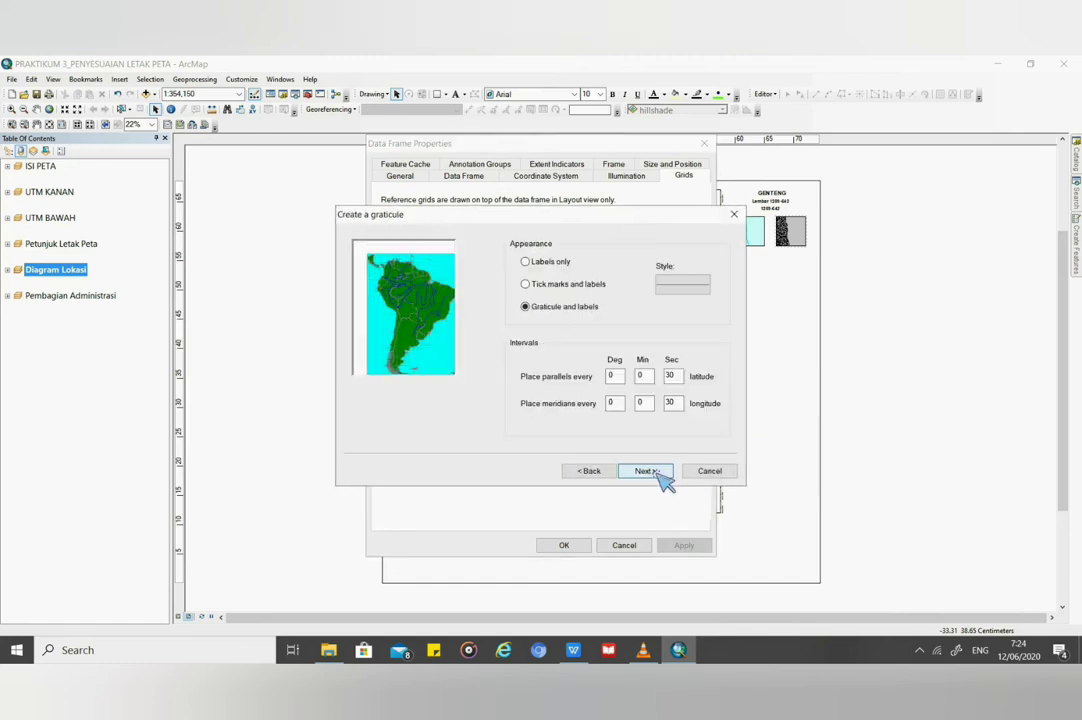
left_click(684, 287)
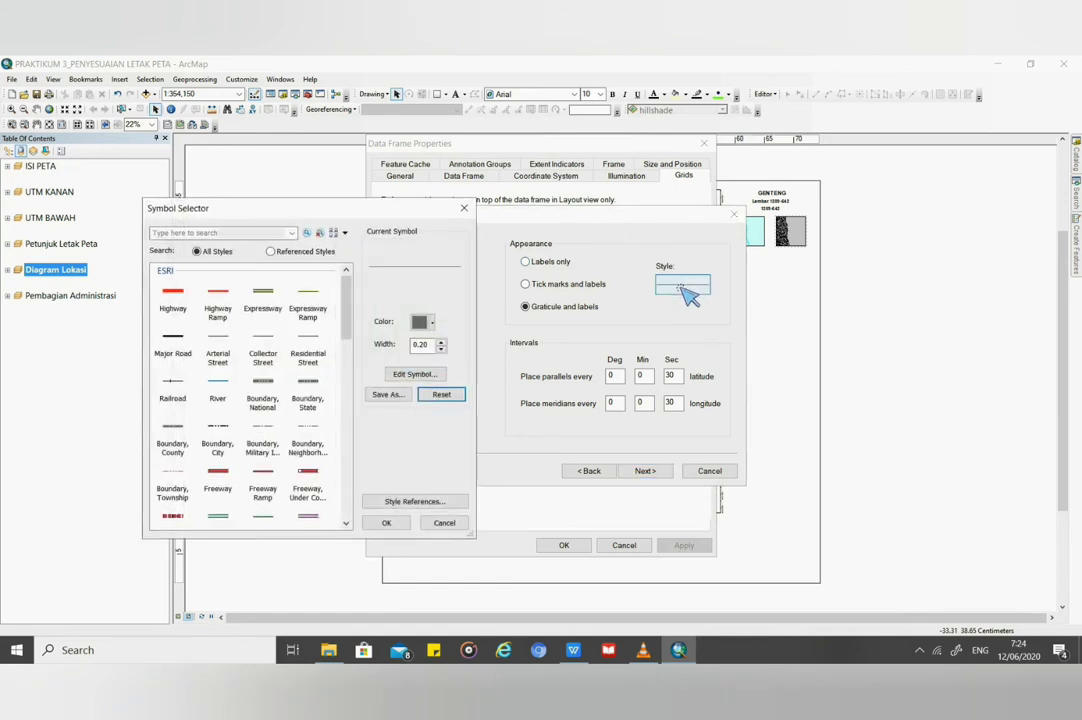
left_click(430, 322)
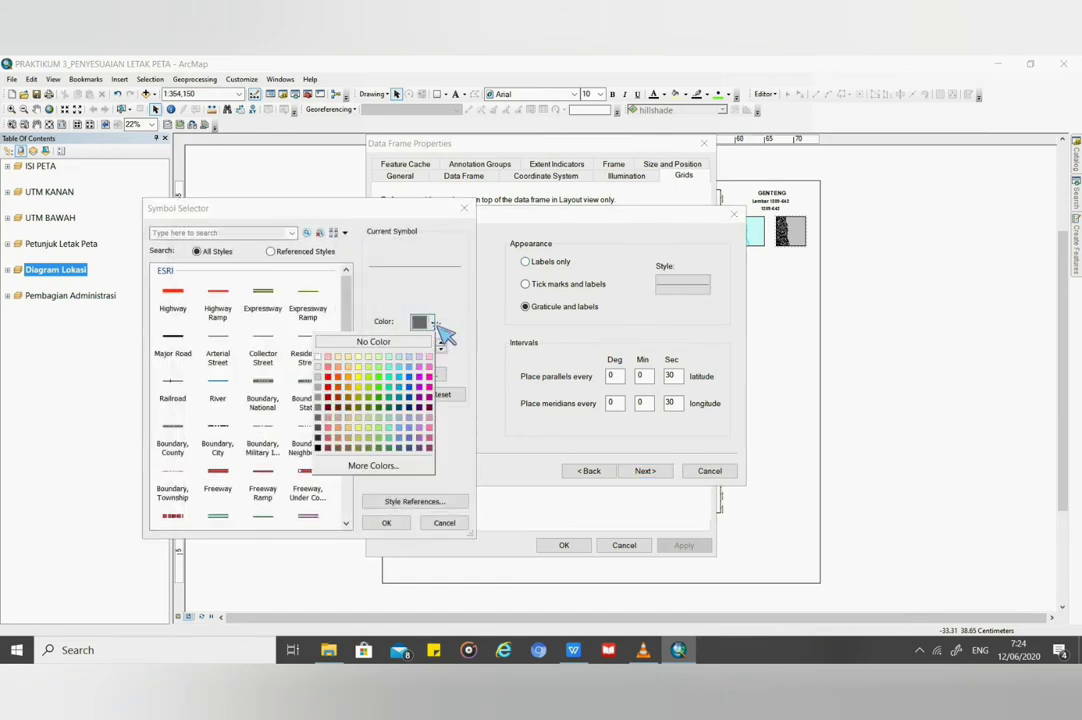
left_click(398, 437)
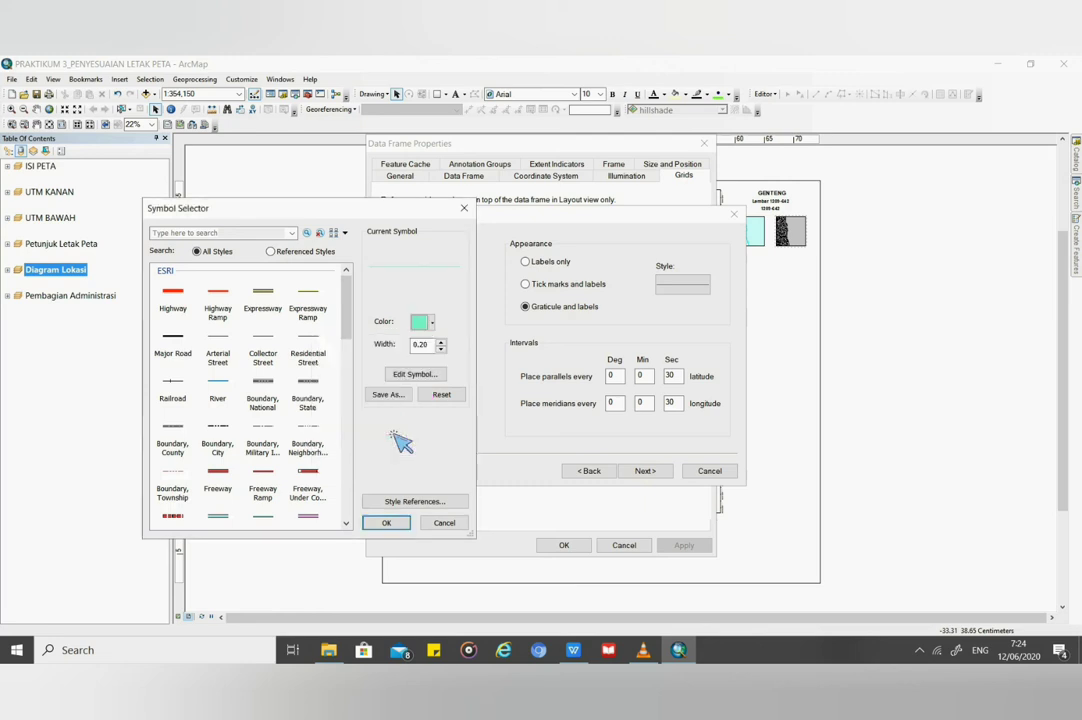
left_click(386, 522)
left_click(650, 473)
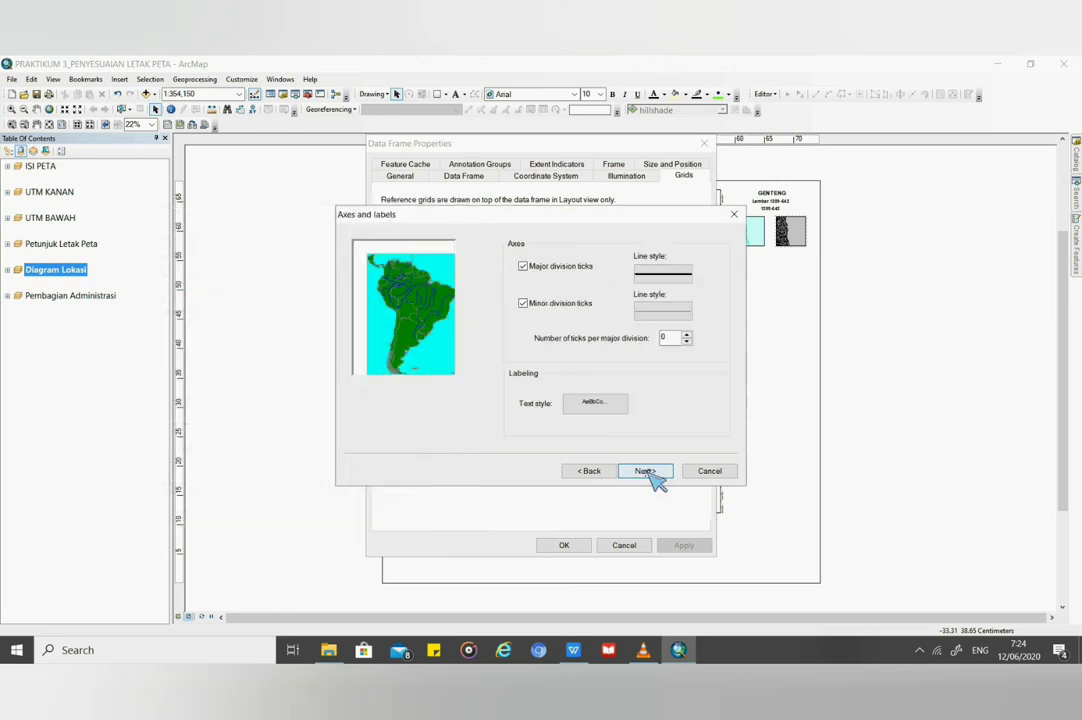
left_click(650, 473)
left_click(650, 473)
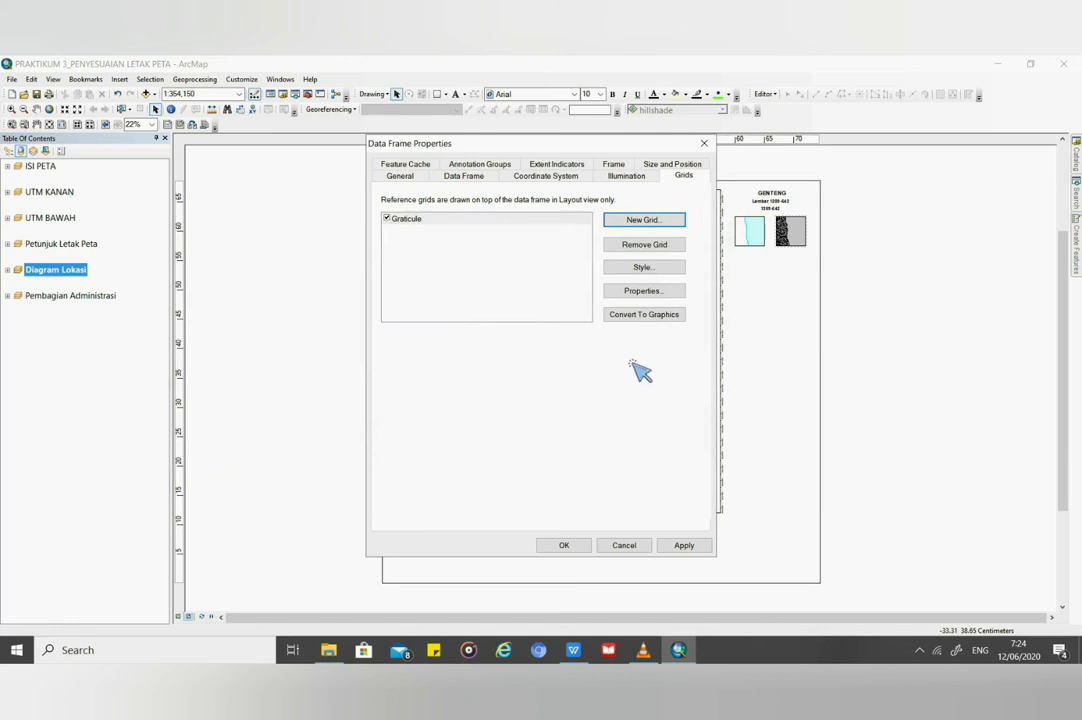
Step: Make the Diagram Lokasi graticule's labels vertical on the left and right axes, and apply the grid to the data frame
left_click(632, 292)
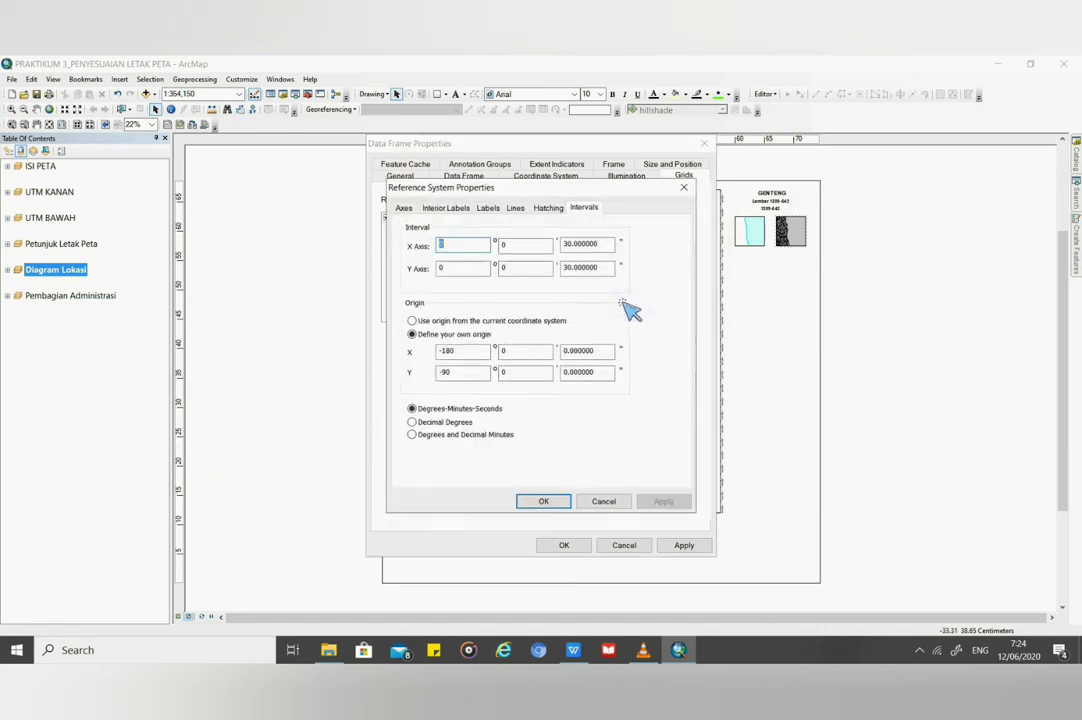
left_click(405, 209)
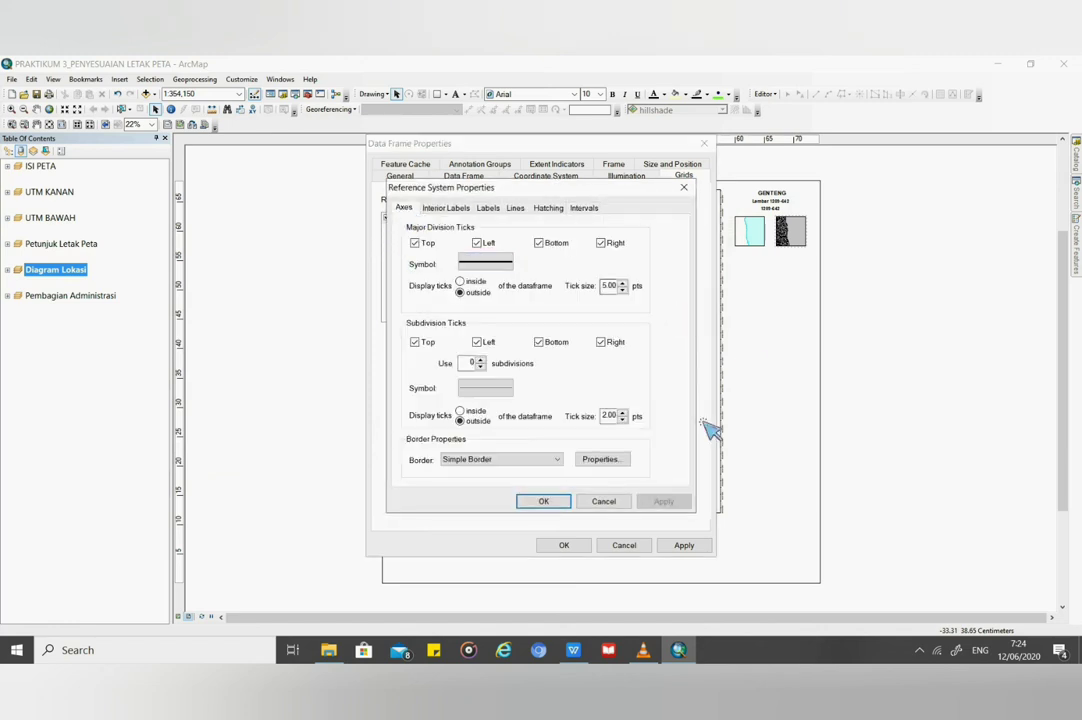
left_click(488, 209)
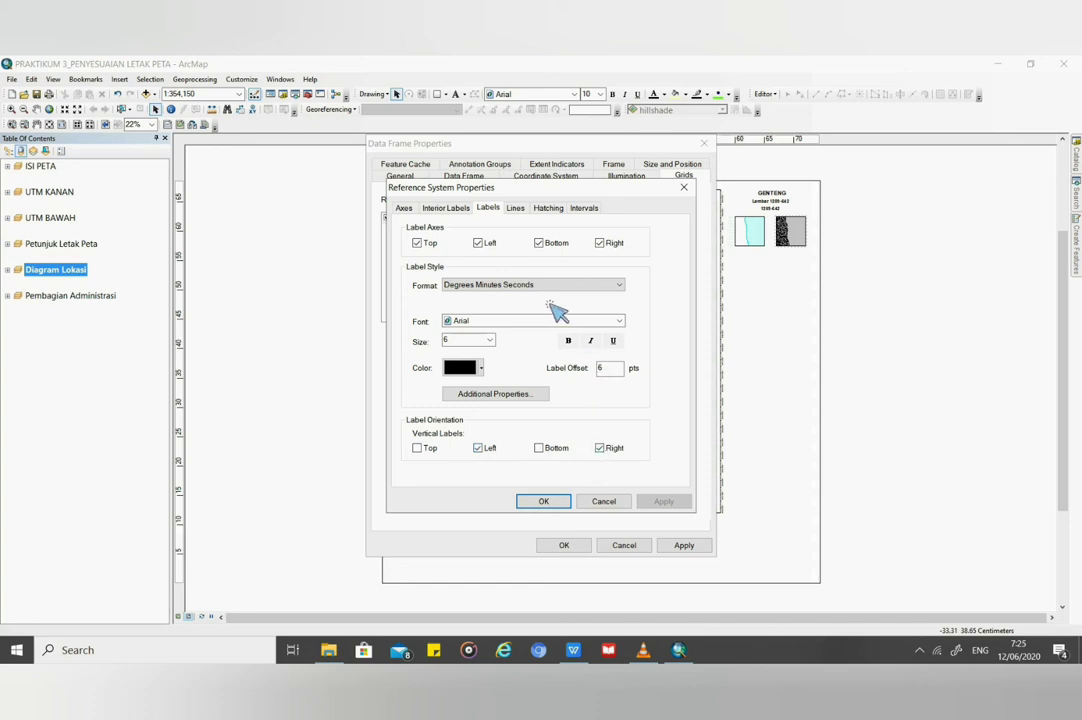
left_click(585, 209)
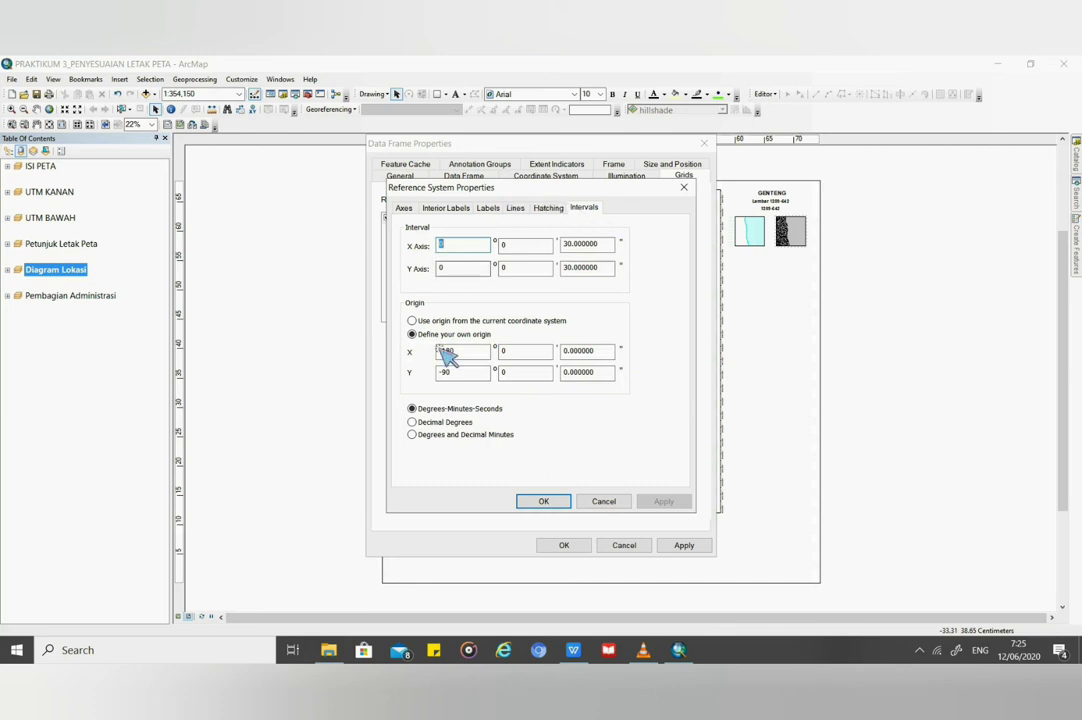
left_click(566, 505)
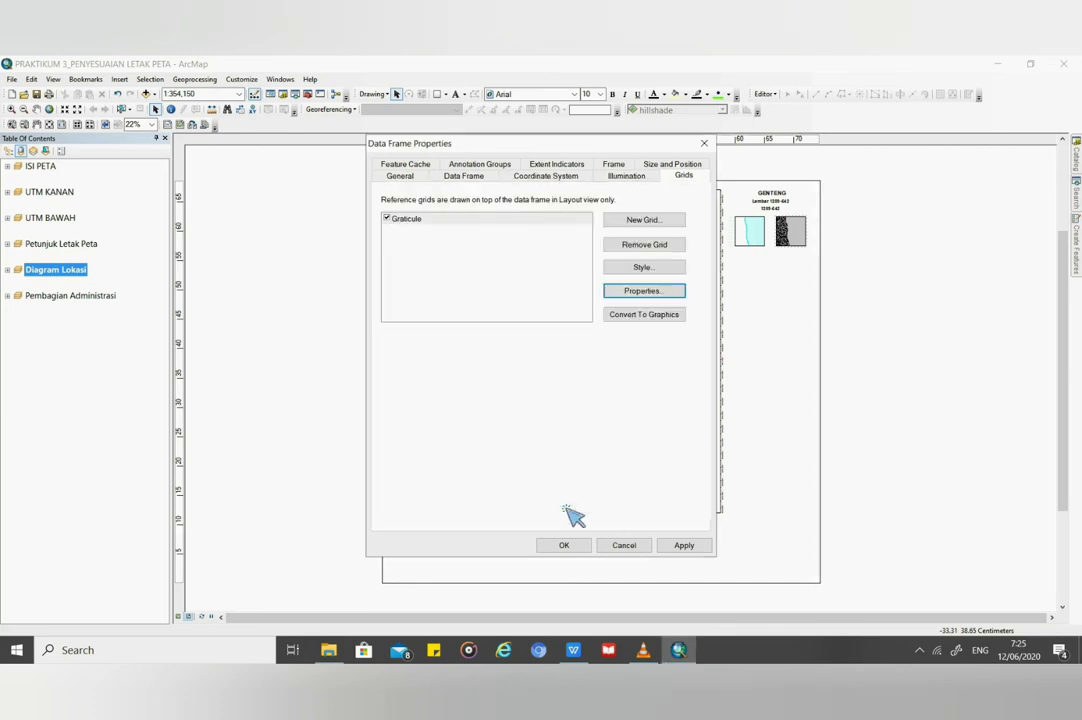
left_click(684, 545)
left_click(583, 549)
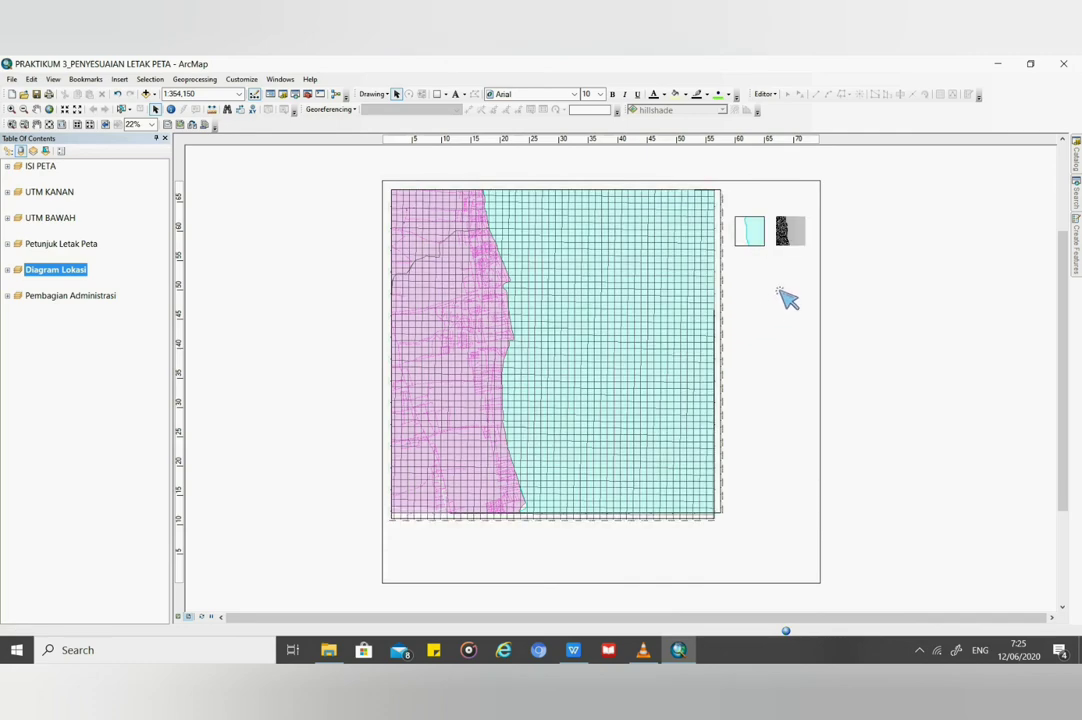
scroll(822, 240, "up", 2)
scroll(822, 240, "up", 3)
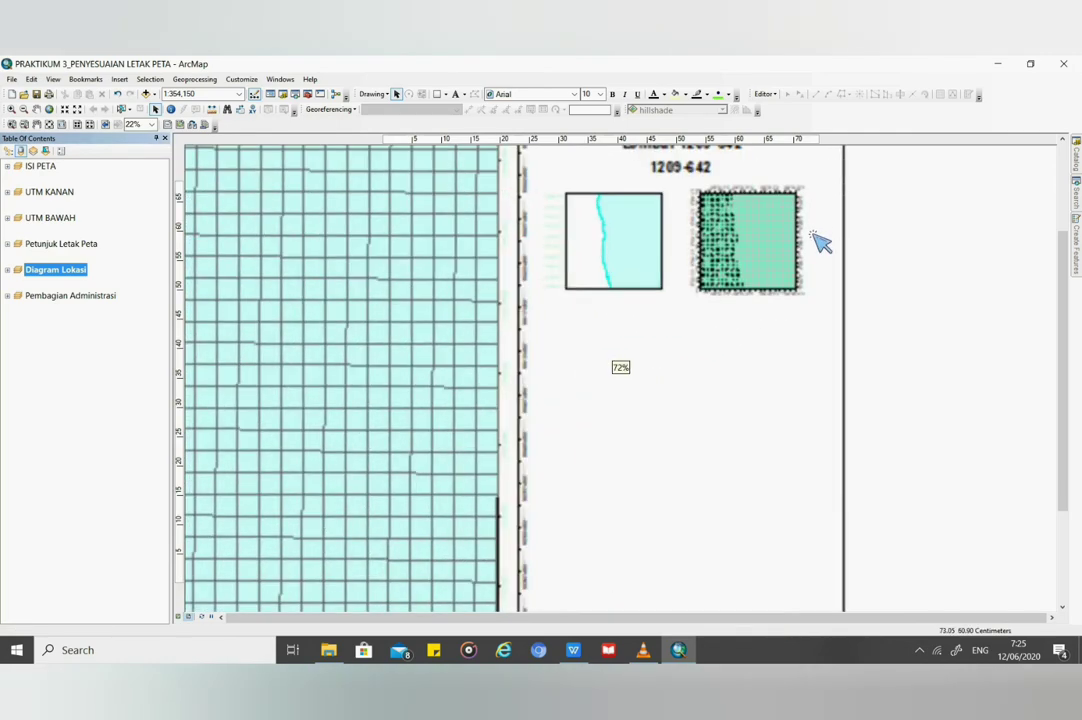
left_click(1058, 285)
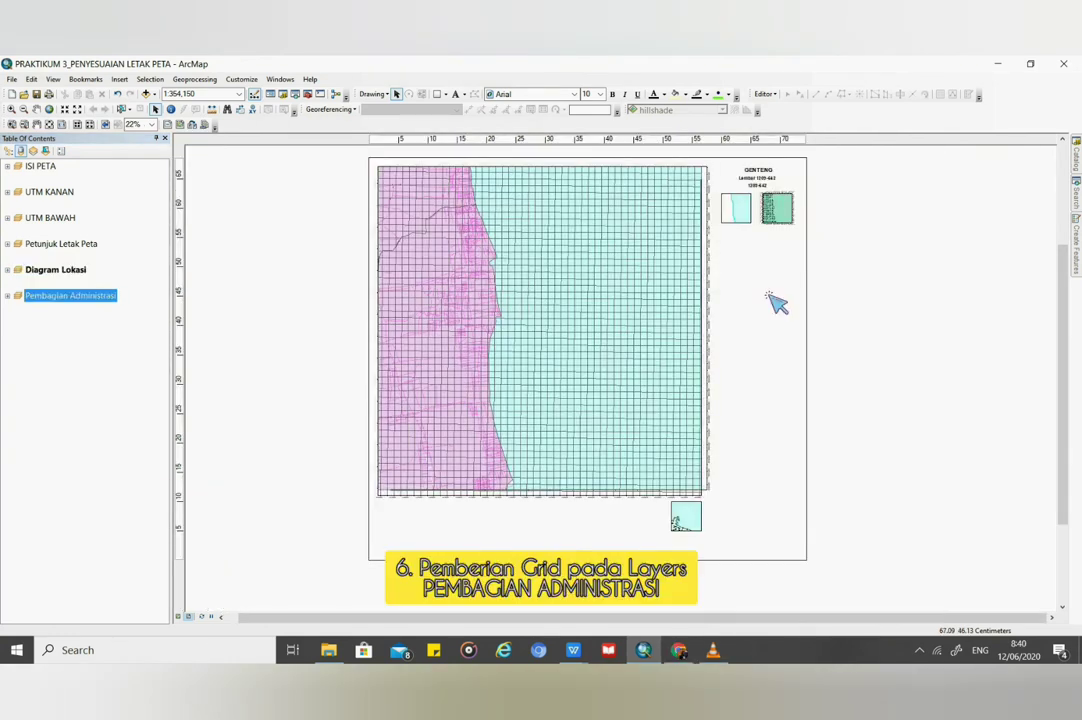
Step: Create a graticule with labels for the Pembagian Administrasi data frame, using 30-second latitude and longitude intervals and the remaining default settings
right_click(100, 296)
left_click(150, 540)
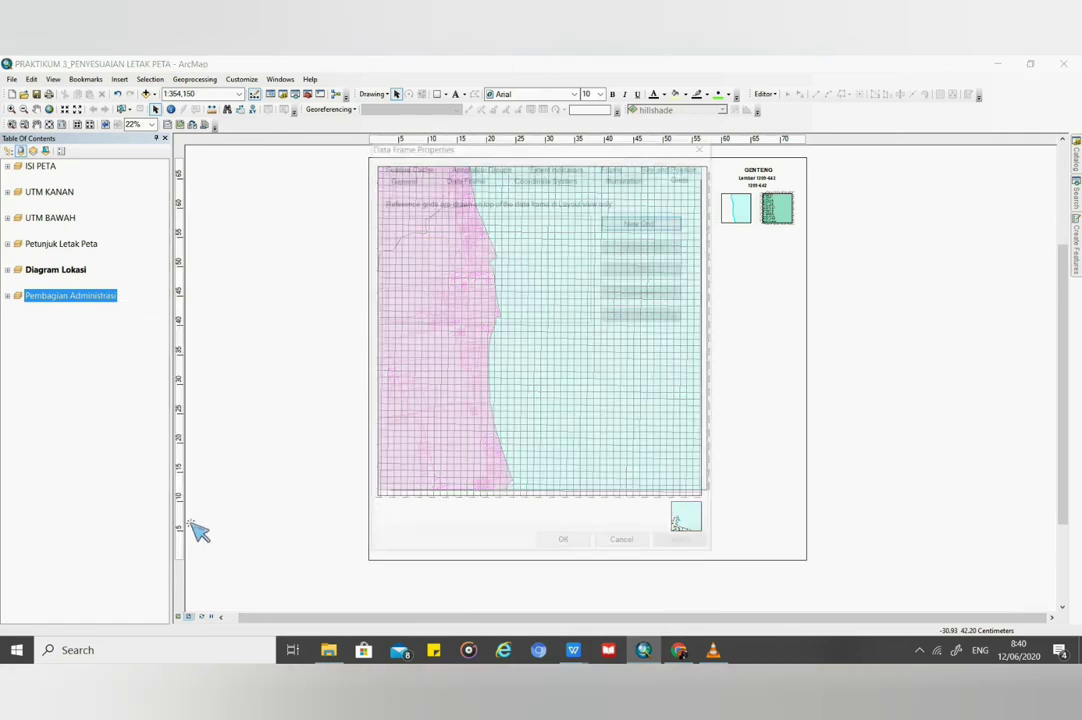
left_click(648, 226)
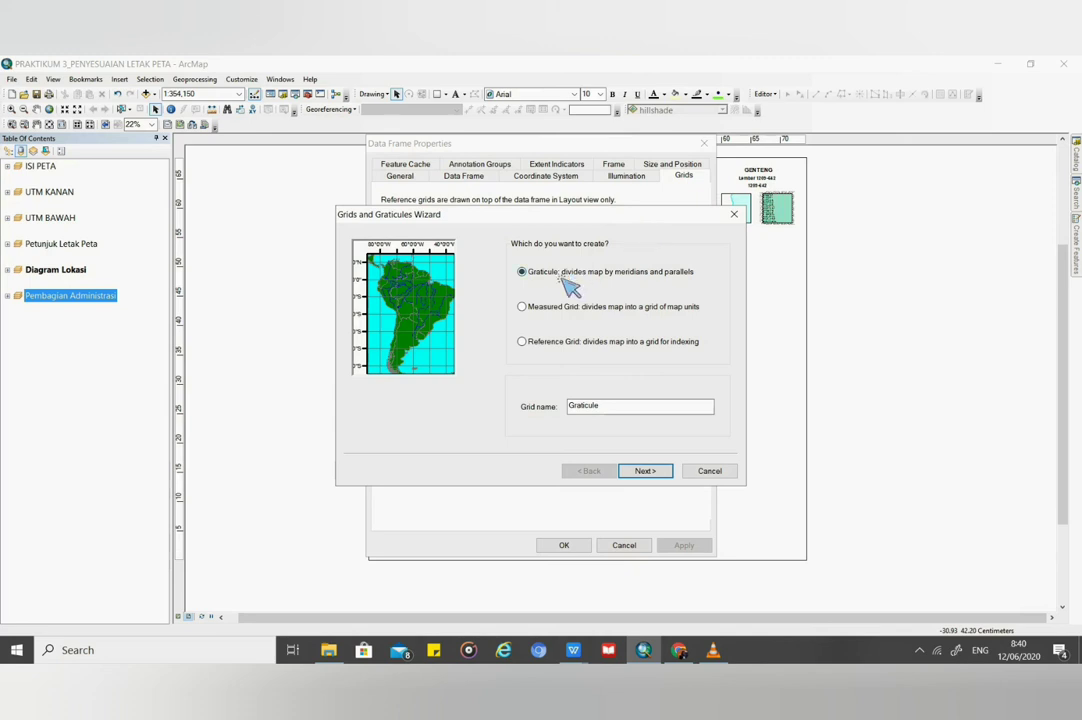
left_click(645, 474)
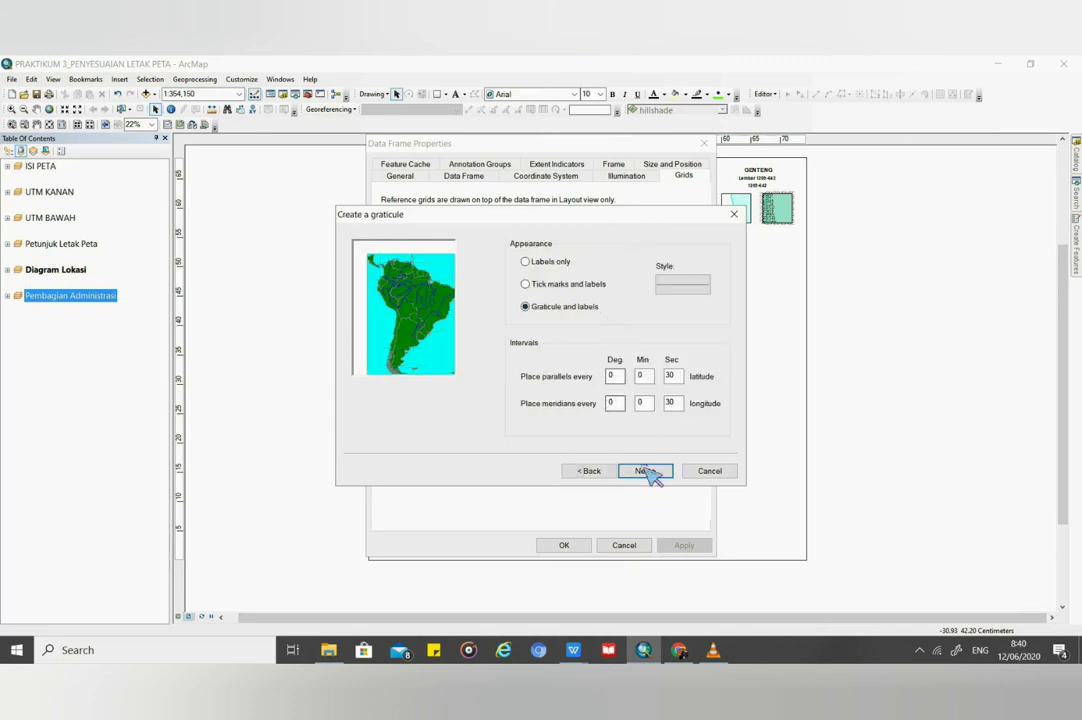
left_click(646, 472)
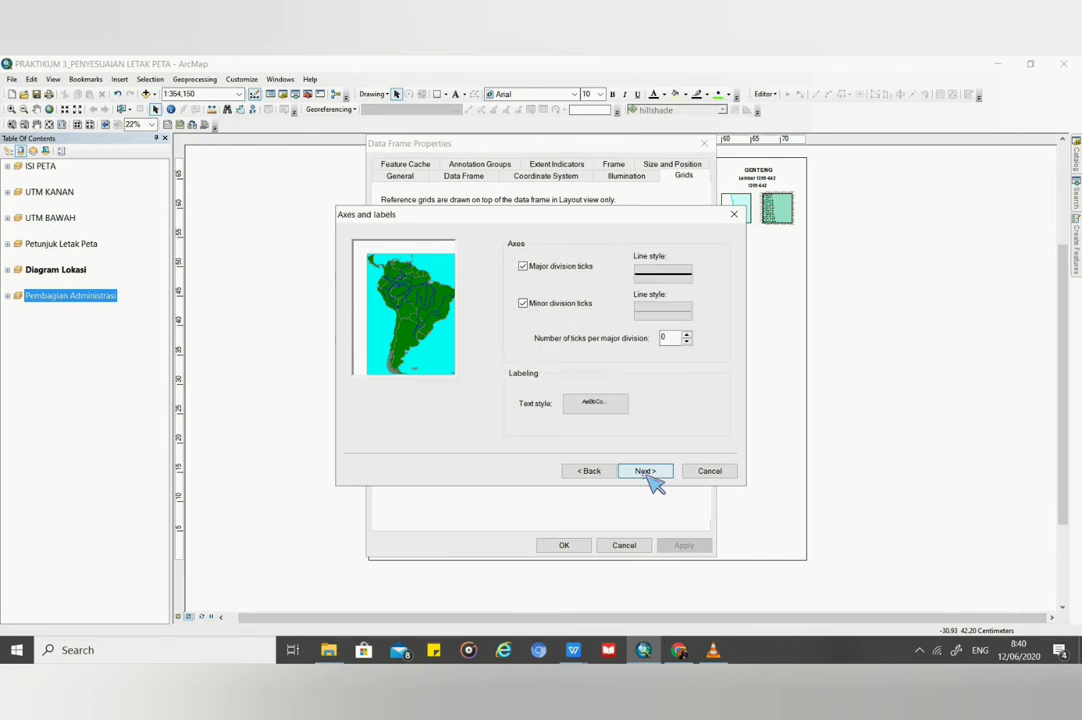
left_click(646, 472)
left_click(648, 473)
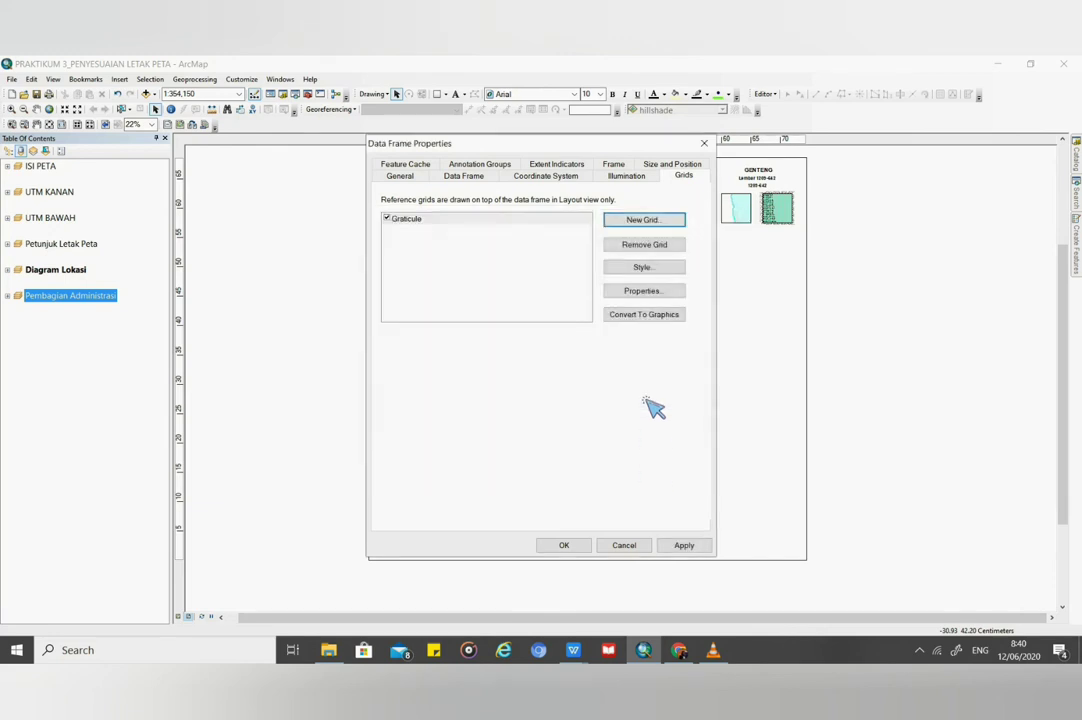
Step: Show the Pembagian Administrasi graticule's labels on the left and bottom axes only, and apply the grid to the data frame
left_click(643, 290)
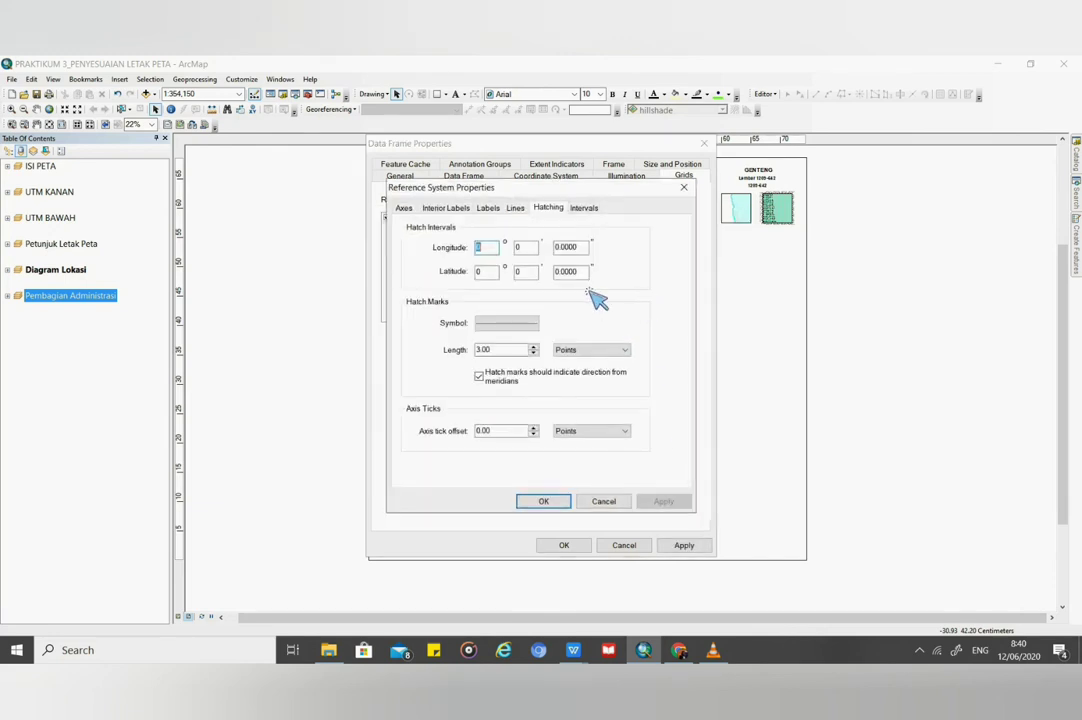
left_click(489, 211)
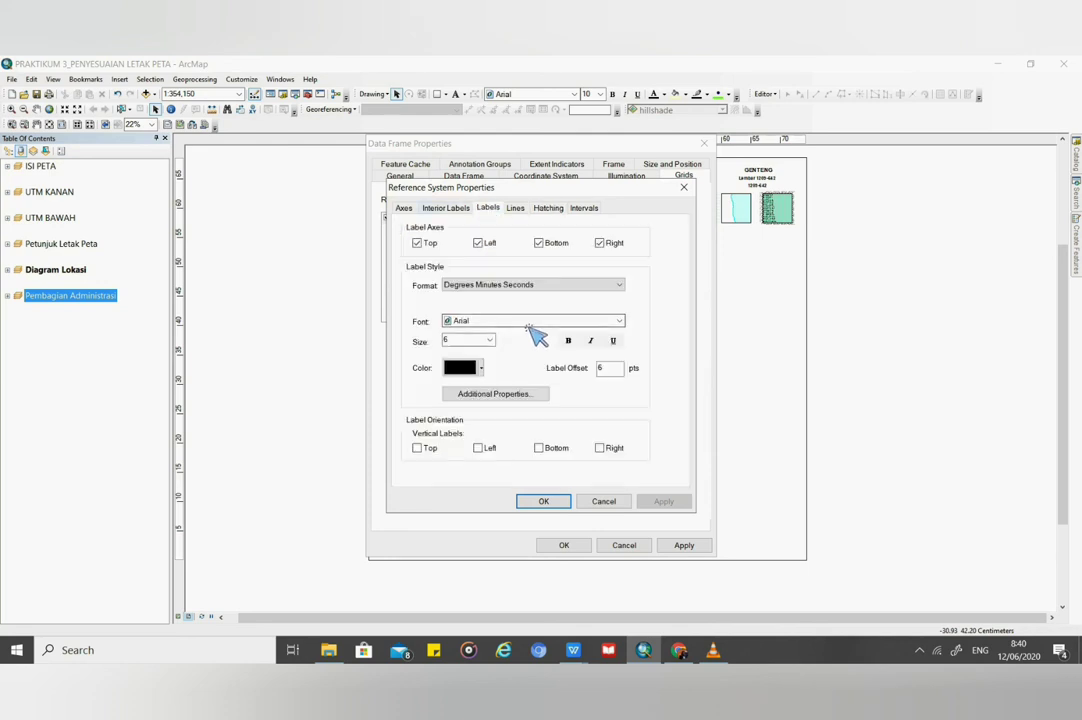
left_click(428, 246)
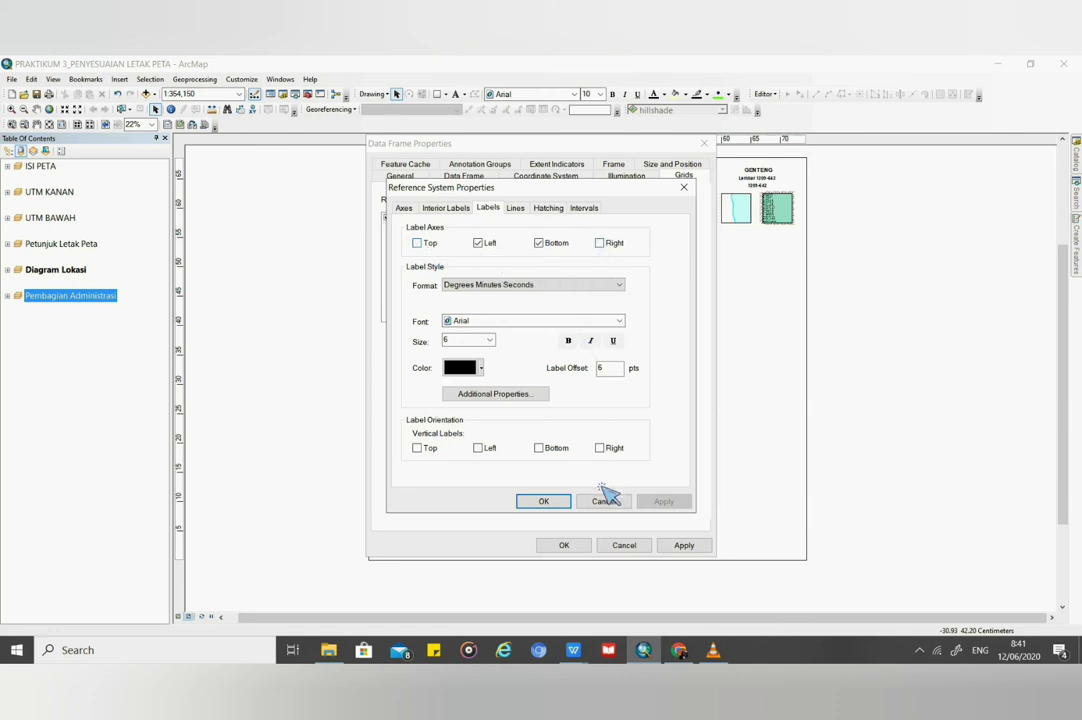
left_click(584, 208)
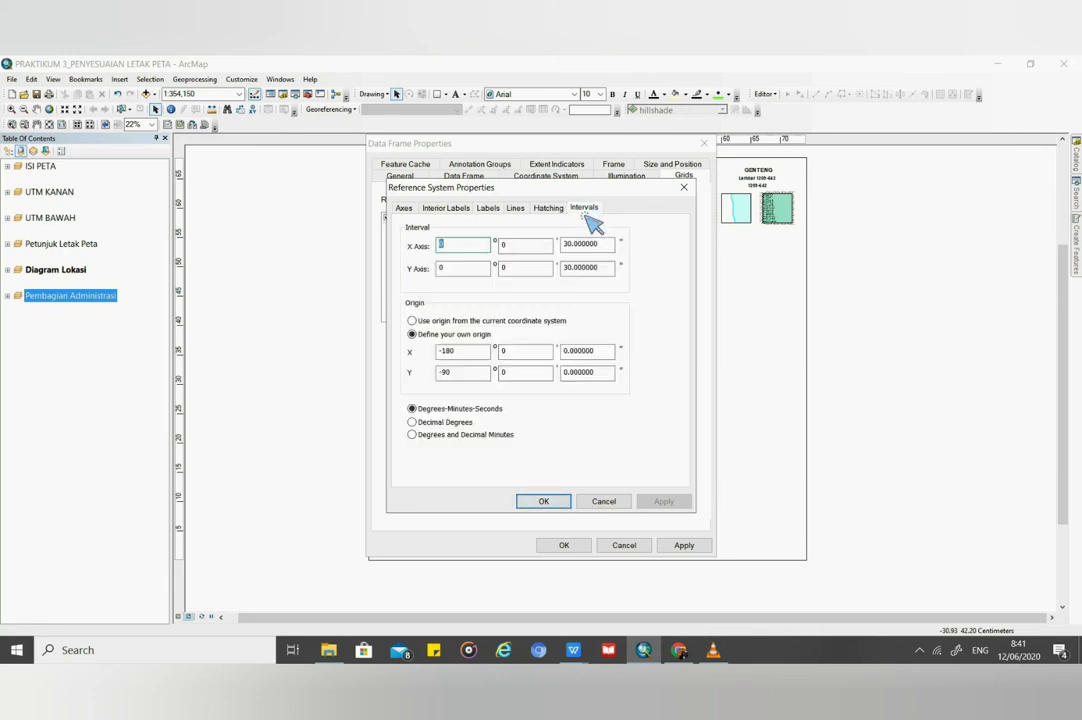
left_click(550, 208)
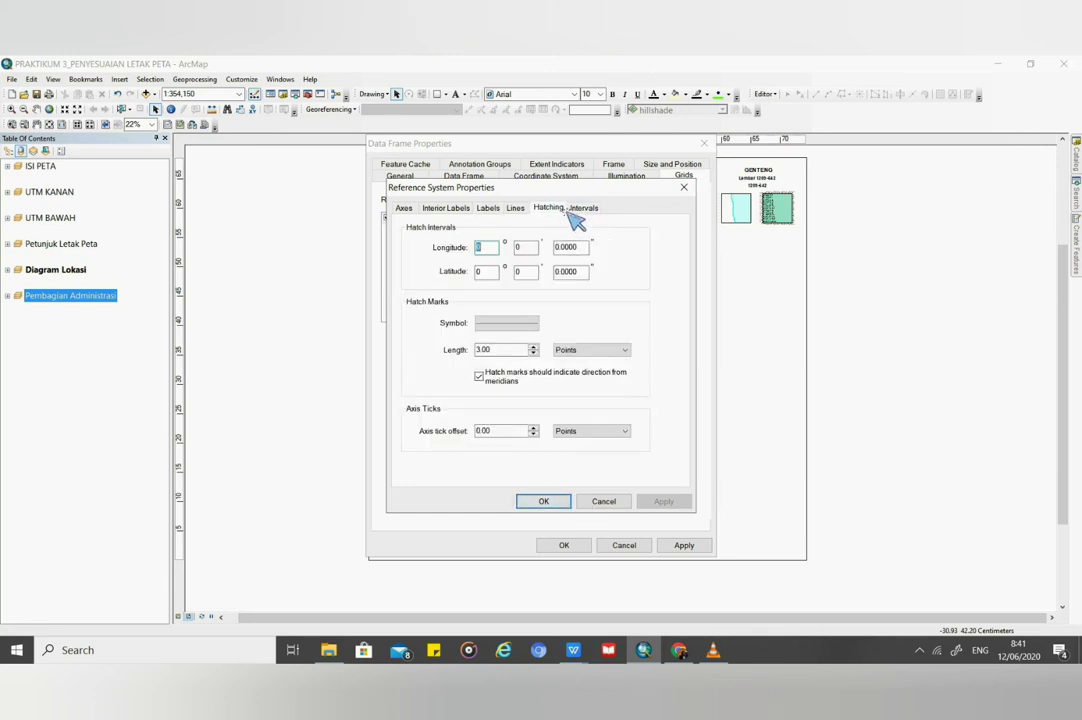
left_click(515, 208)
left_click(490, 210)
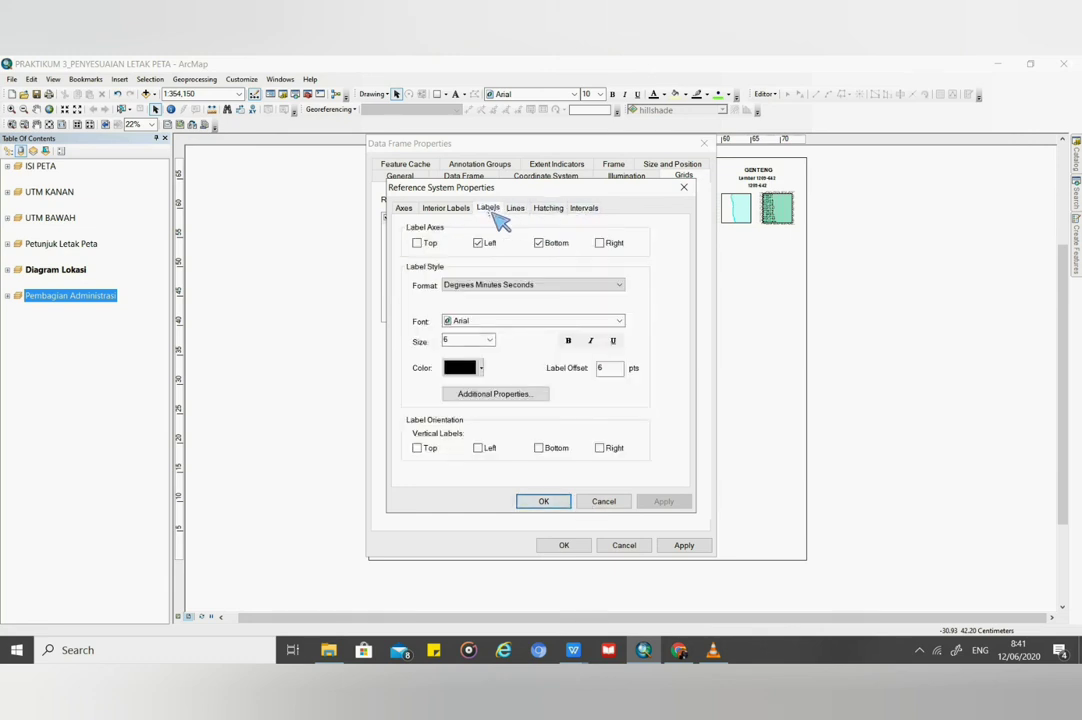
left_click(541, 502)
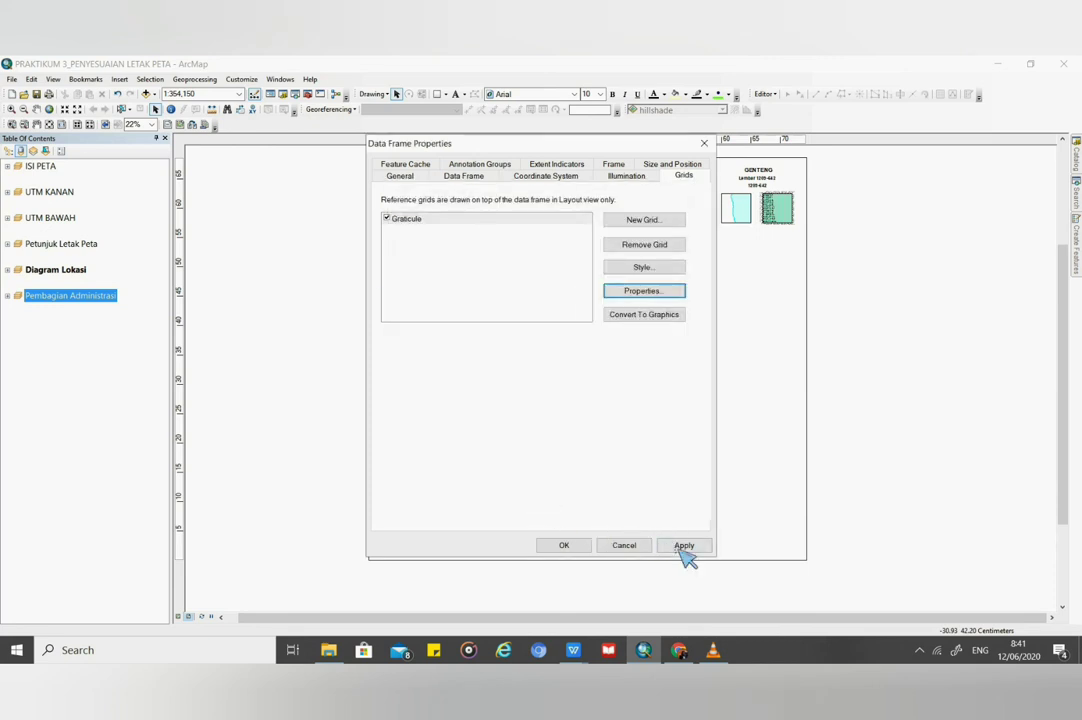
left_click(684, 546)
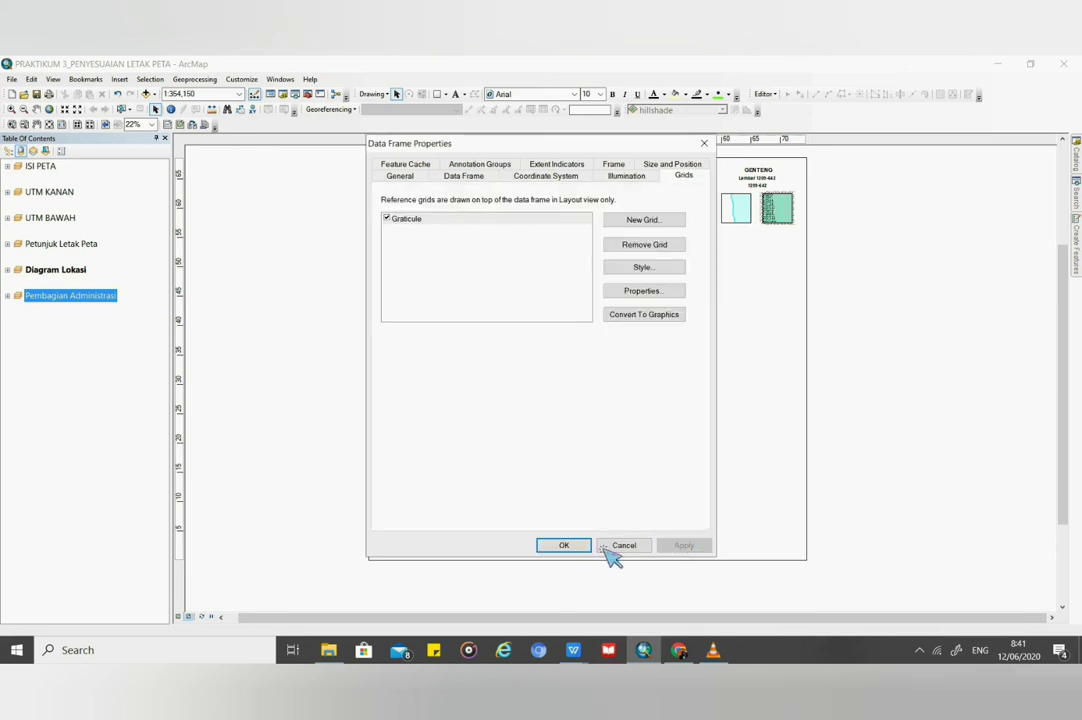
left_click(564, 546)
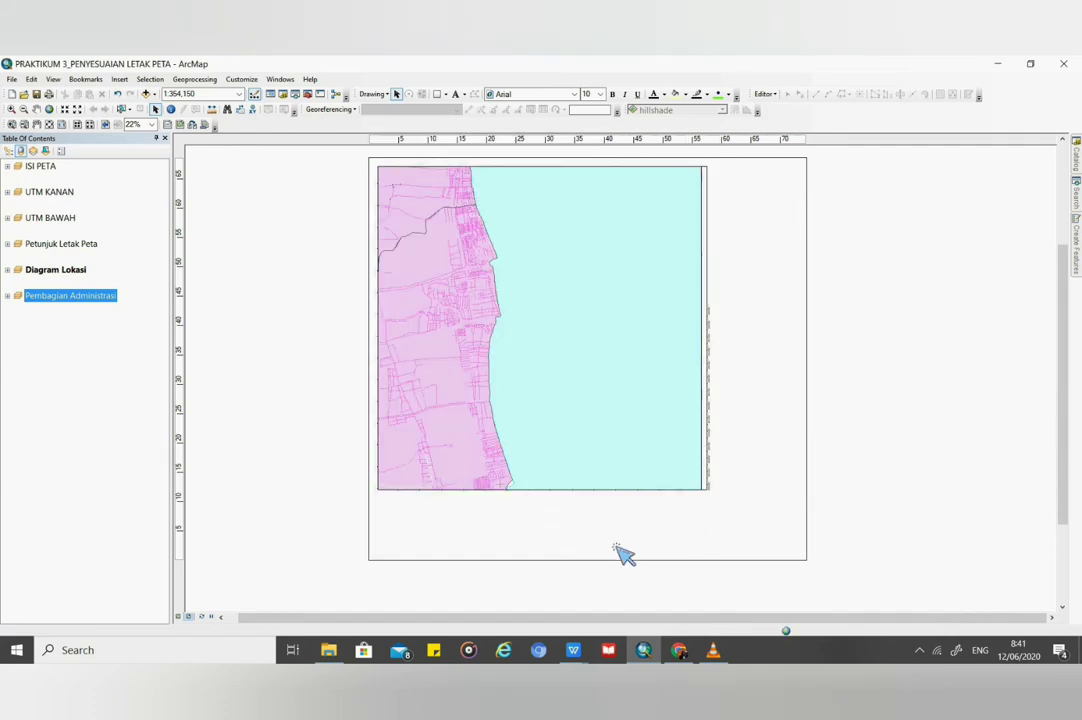
scroll(720, 541, "up", 8)
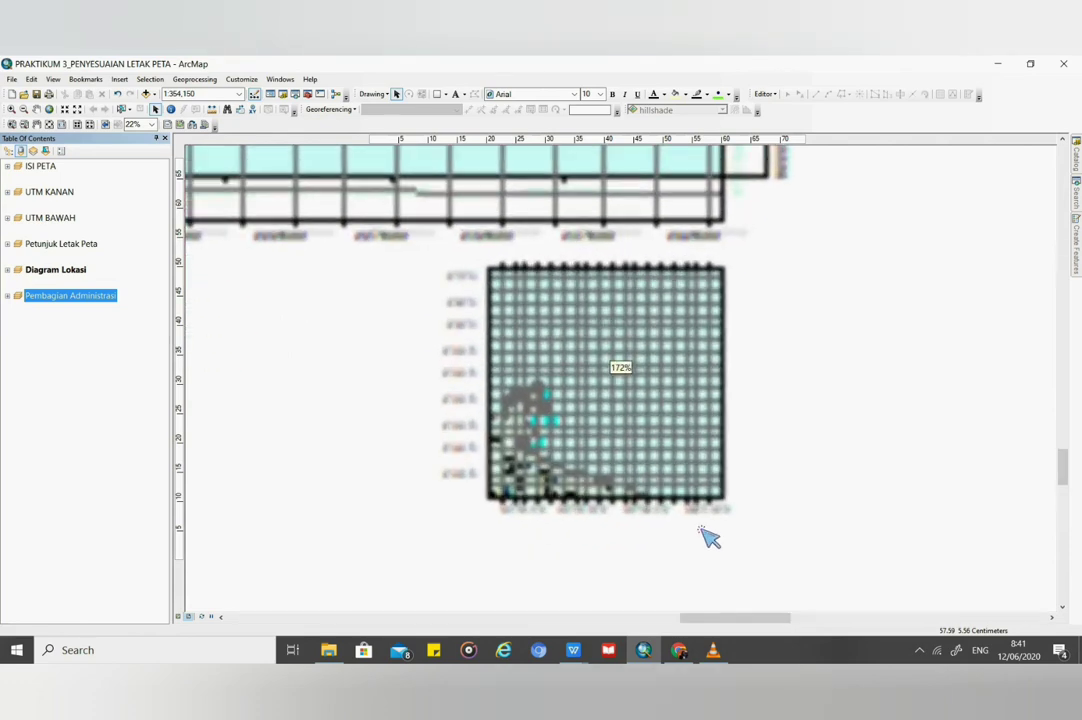
scroll(700, 520, "up", 4)
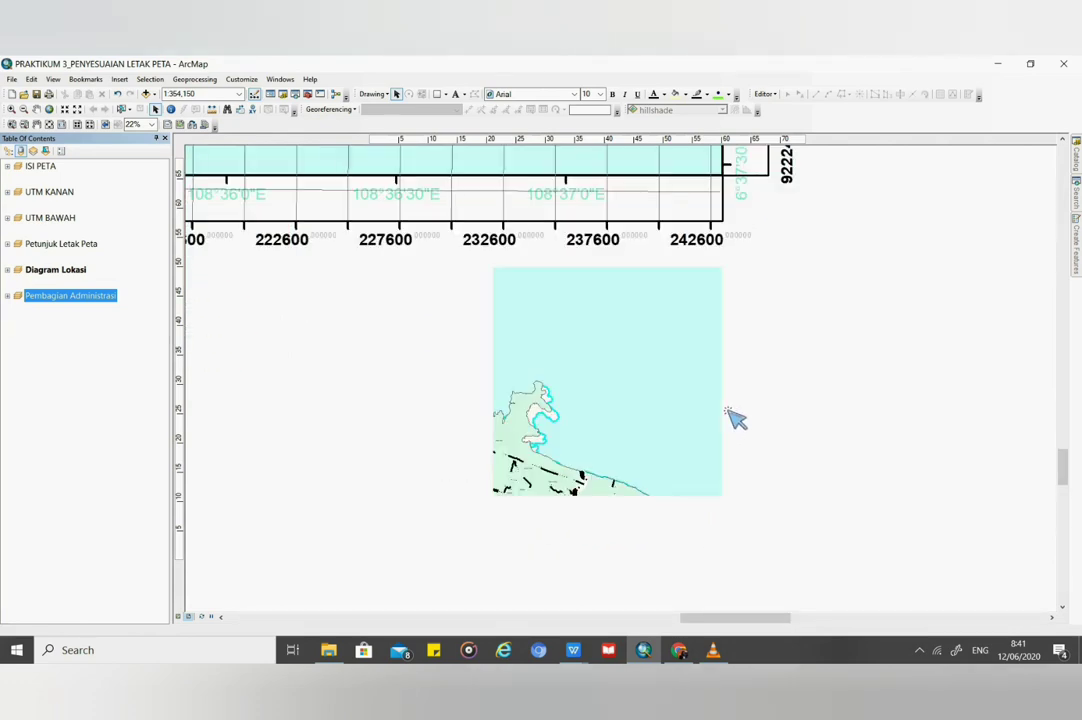
scroll(664, 443, "down", 10)
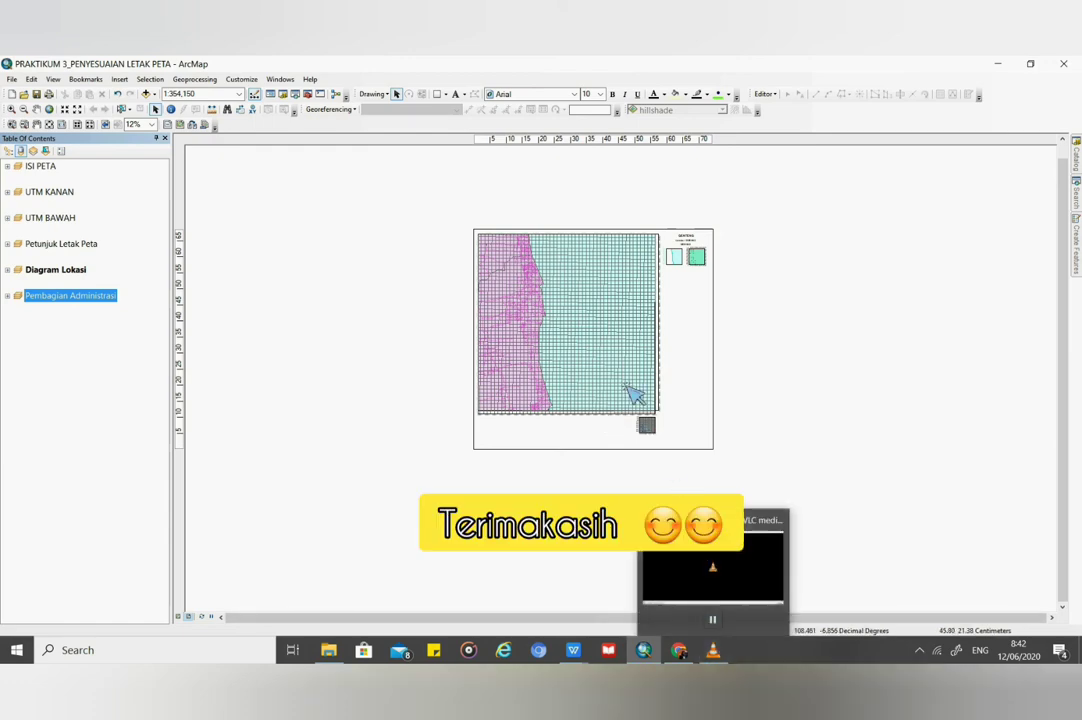
scroll(633, 394, "up", 4)
scroll(633, 394, "up", 4)
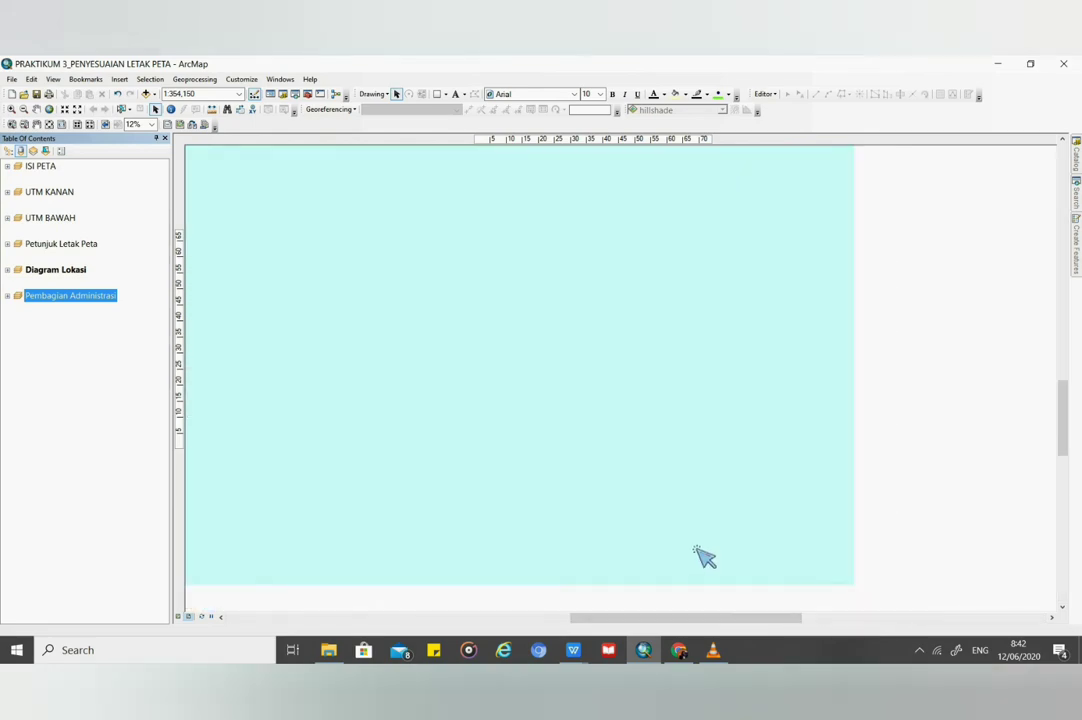